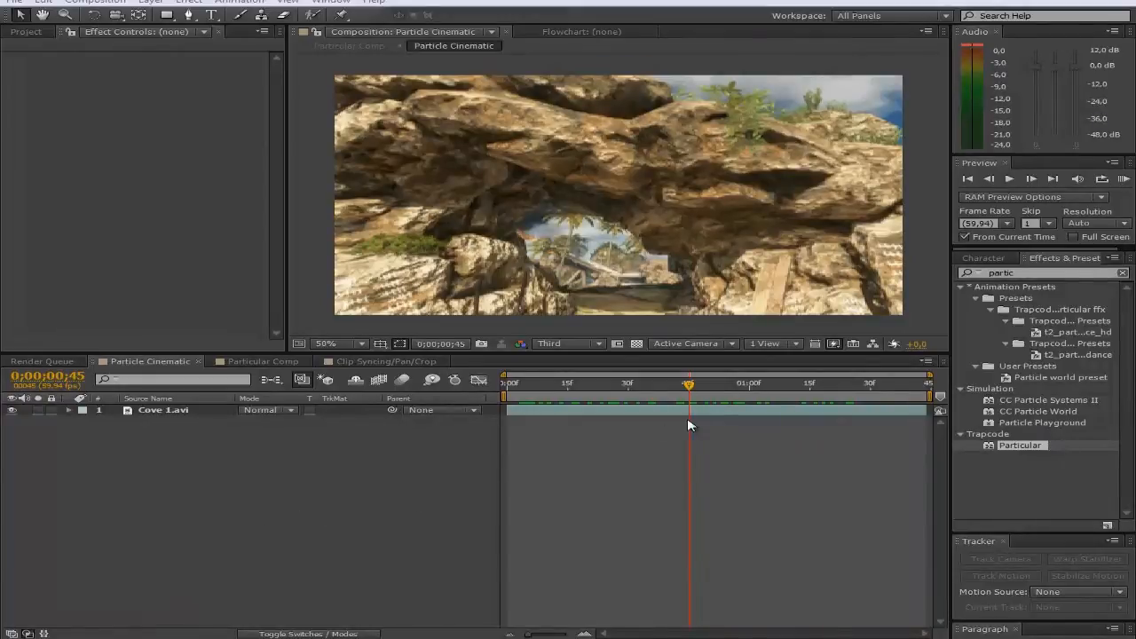
# Step: Switch to Particular Comp and scrub the footage back to frame 46
pyautogui.moveTo(689, 386)
pyautogui.mouseDown()
pyautogui.moveTo(519, 401)
pyautogui.moveTo(923, 390)
pyautogui.moveTo(680, 390)
pyautogui.moveTo(690, 391)
pyautogui.mouseUp()
pyautogui.click(263, 362)
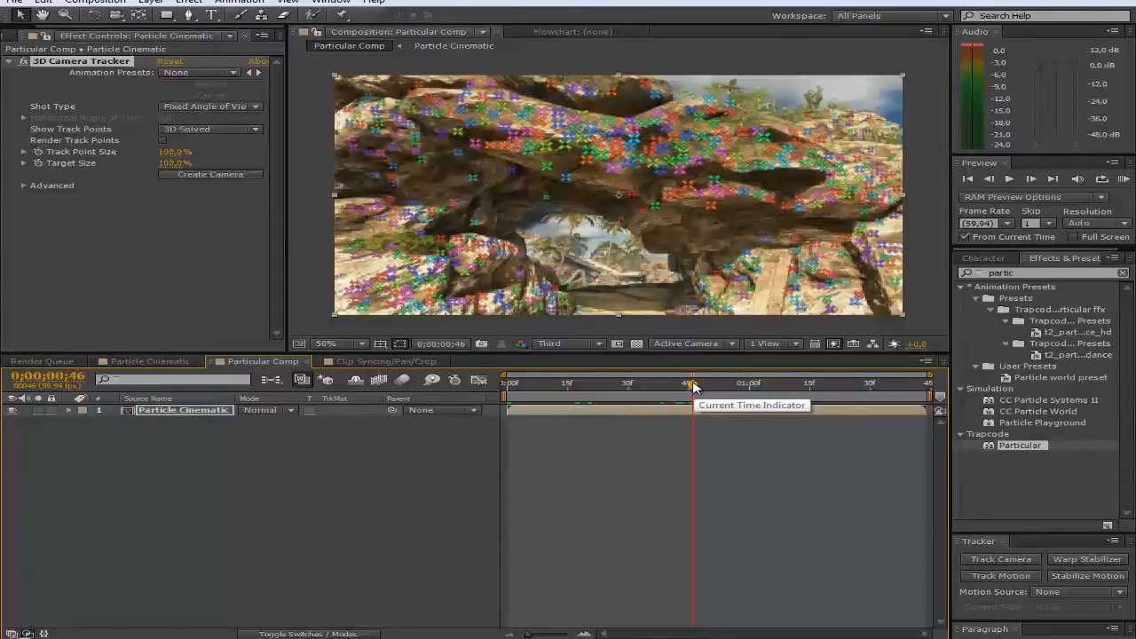
pyautogui.moveTo(693, 387); pyautogui.dragTo(705, 387)
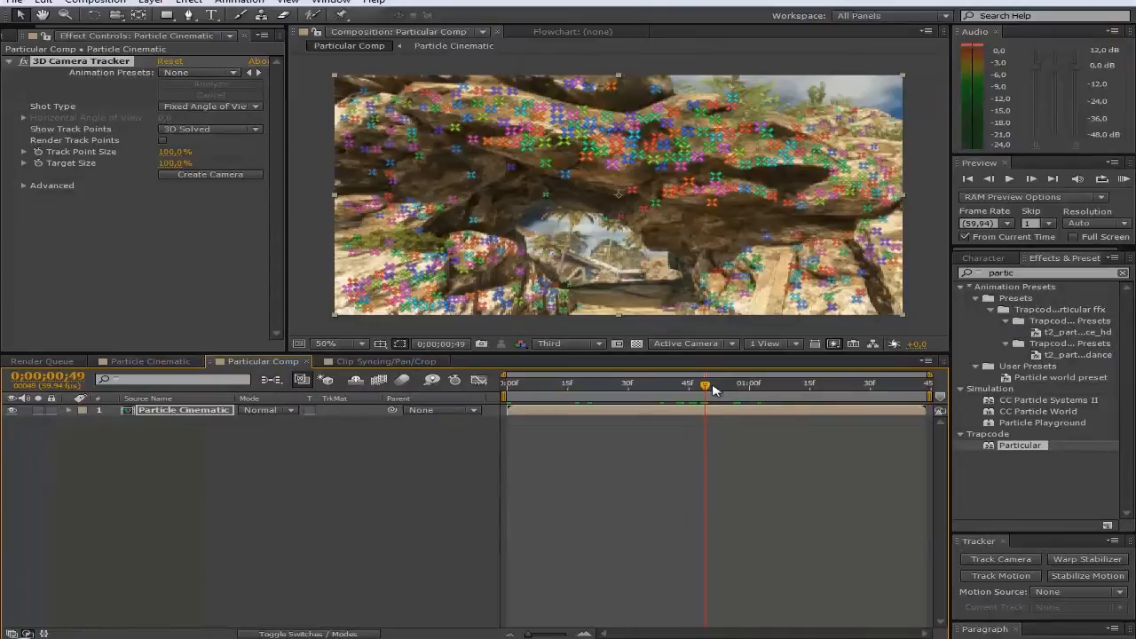
pyautogui.moveTo(705, 387); pyautogui.dragTo(701, 388)
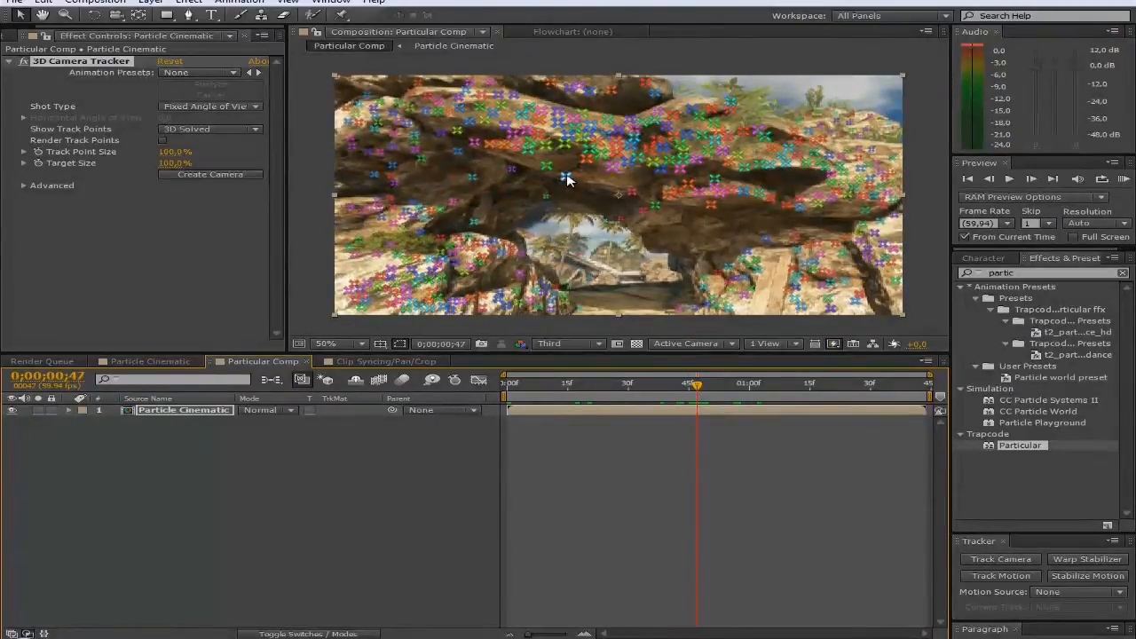
# Step: Create a null and camera from a 3D Camera Tracker point on the rock arch
pyautogui.rightClick(566, 179)
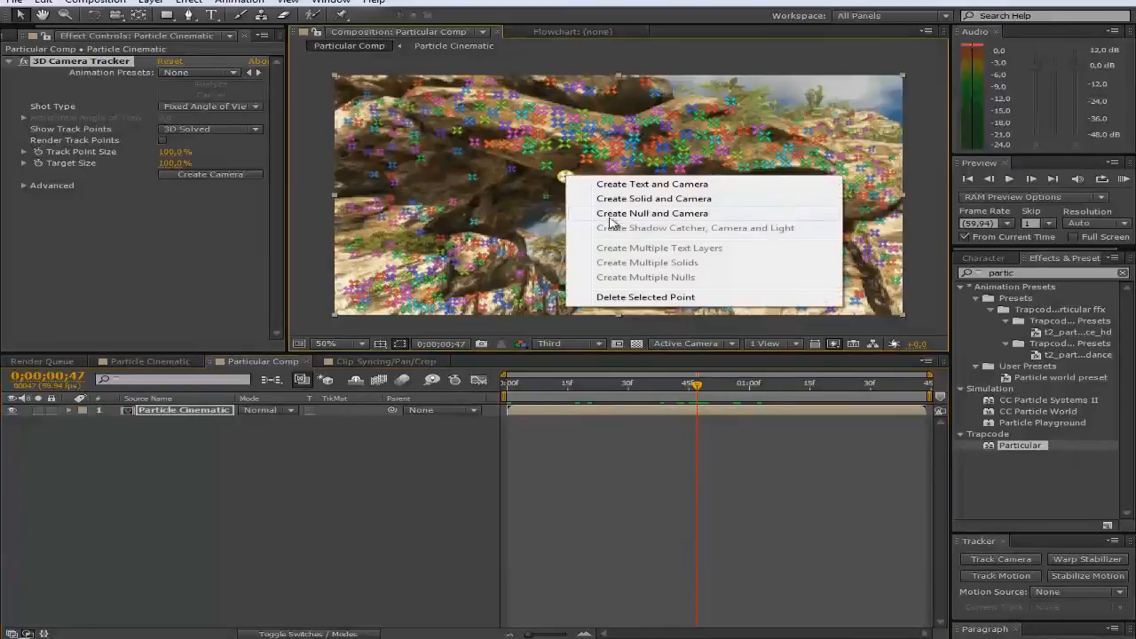
pyautogui.click(674, 214)
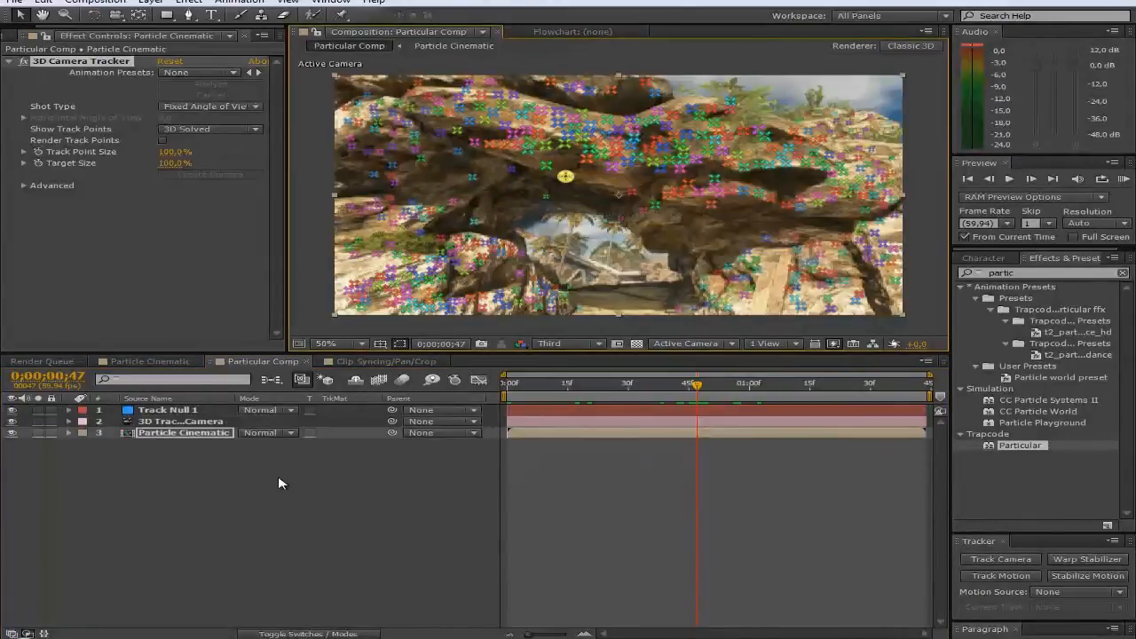
pyautogui.hotkey('ctrl', 'y')
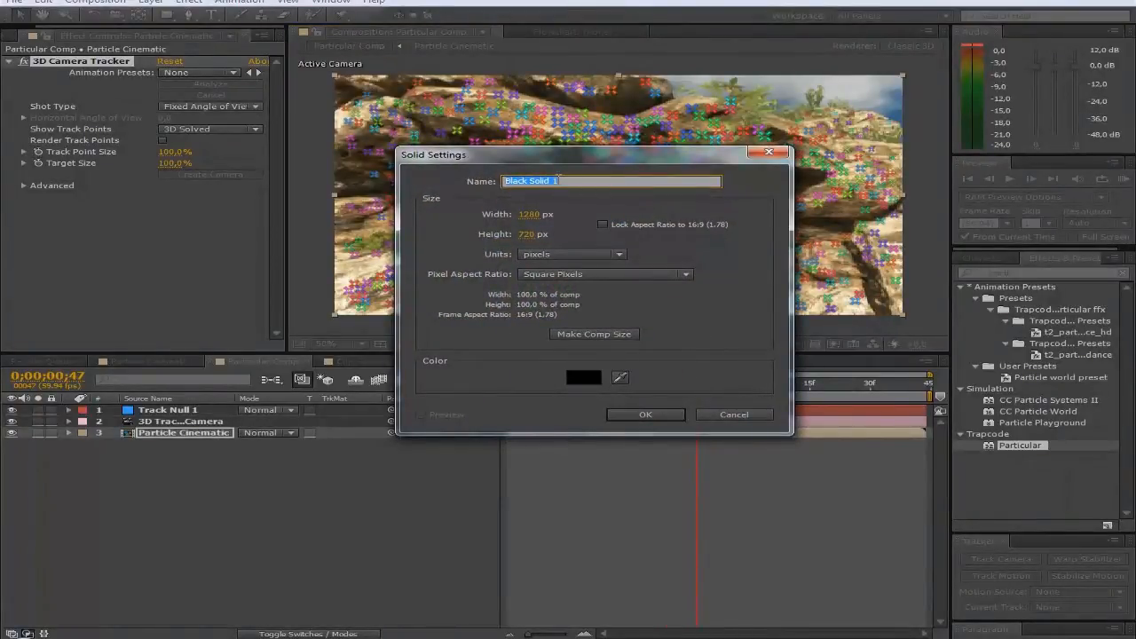
# Step: Name the new 1280×720 black solid 'Particular' and confirm it
pyautogui.write('Particular')
pyautogui.click(646, 414)
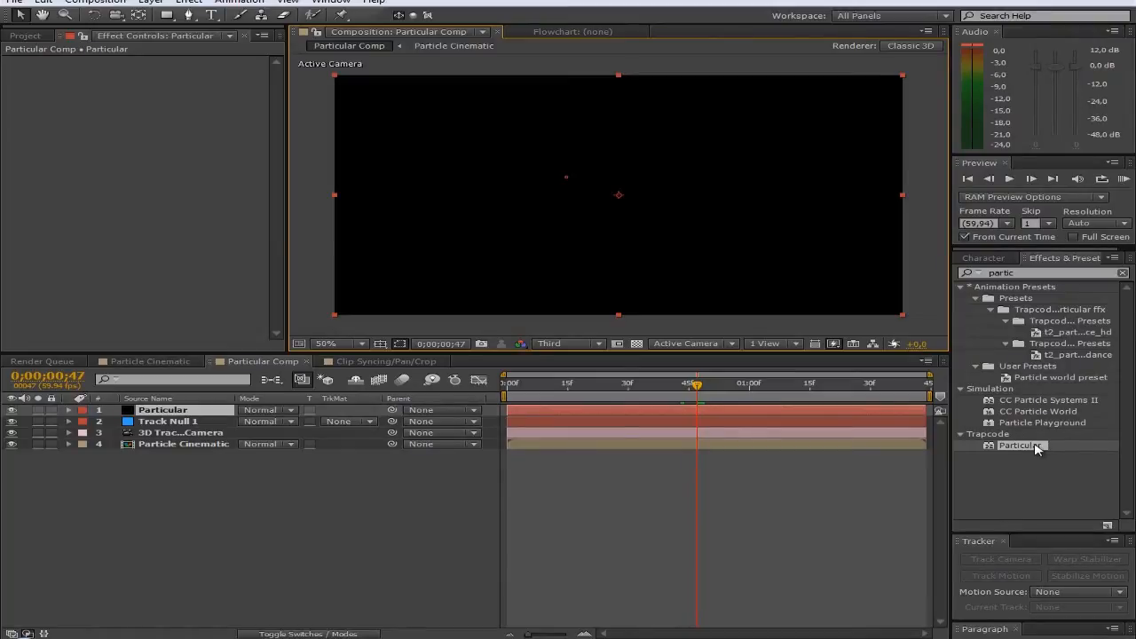
# Step: Apply Trapcode Particular to the Particular solid and scrub the timeline to preview particles
pyautogui.moveTo(1039, 448); pyautogui.dragTo(628, 413)
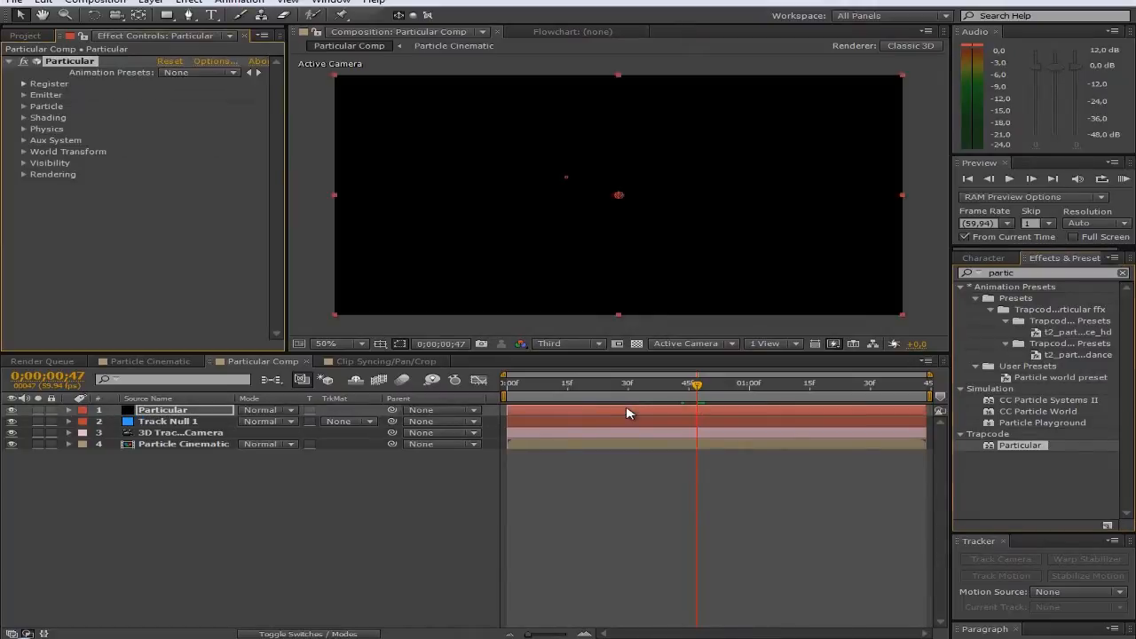
pyautogui.moveTo(698, 389); pyautogui.dragTo(762, 390)
pyautogui.click(678, 391)
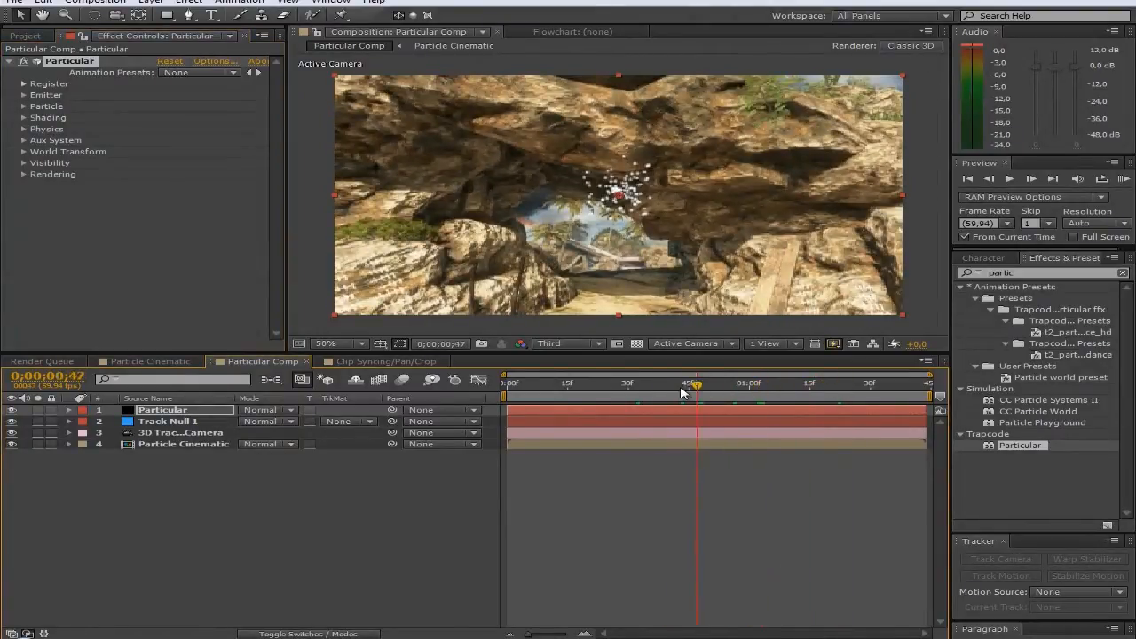
# Step: Make the emitter a Box sized about 1876 × 1120 × 2880
pyautogui.click(23, 95)
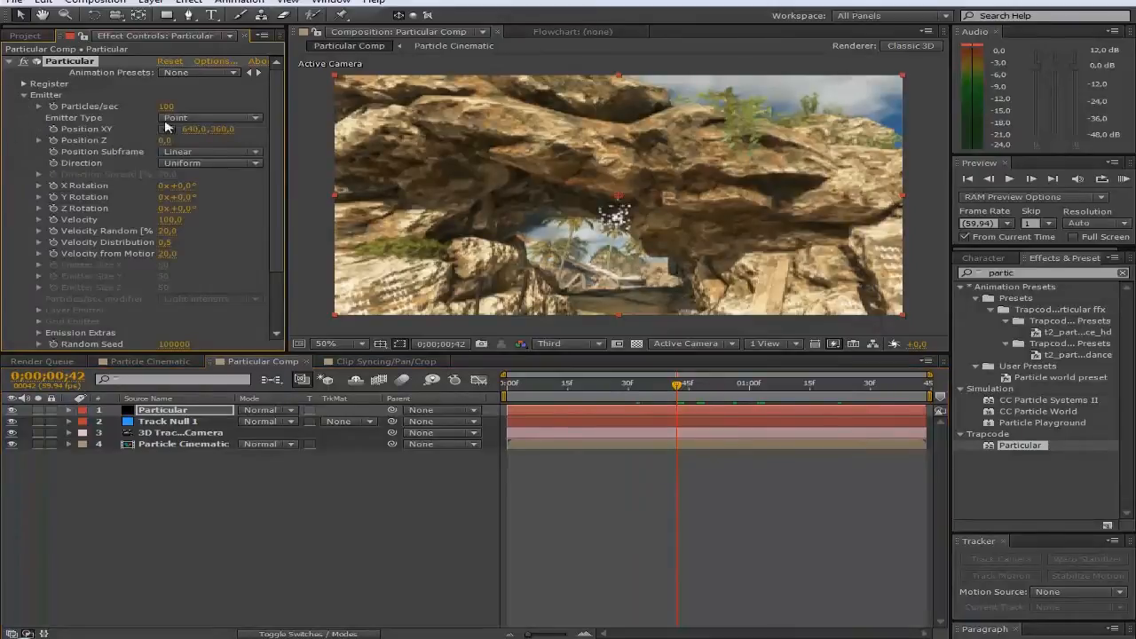
pyautogui.click(228, 118)
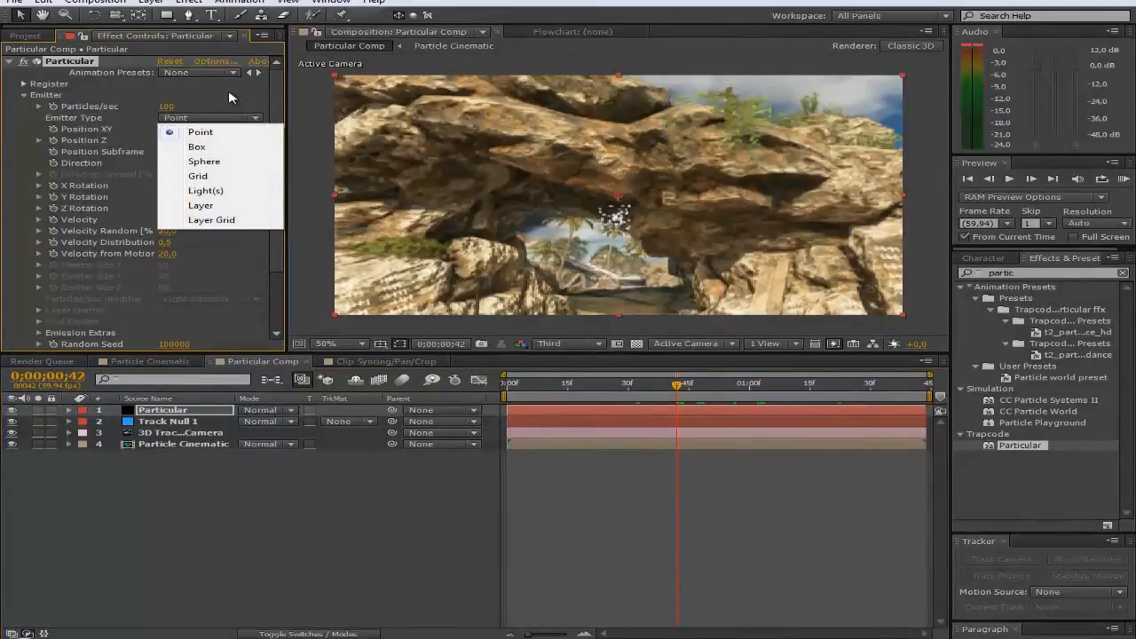
pyautogui.click(204, 147)
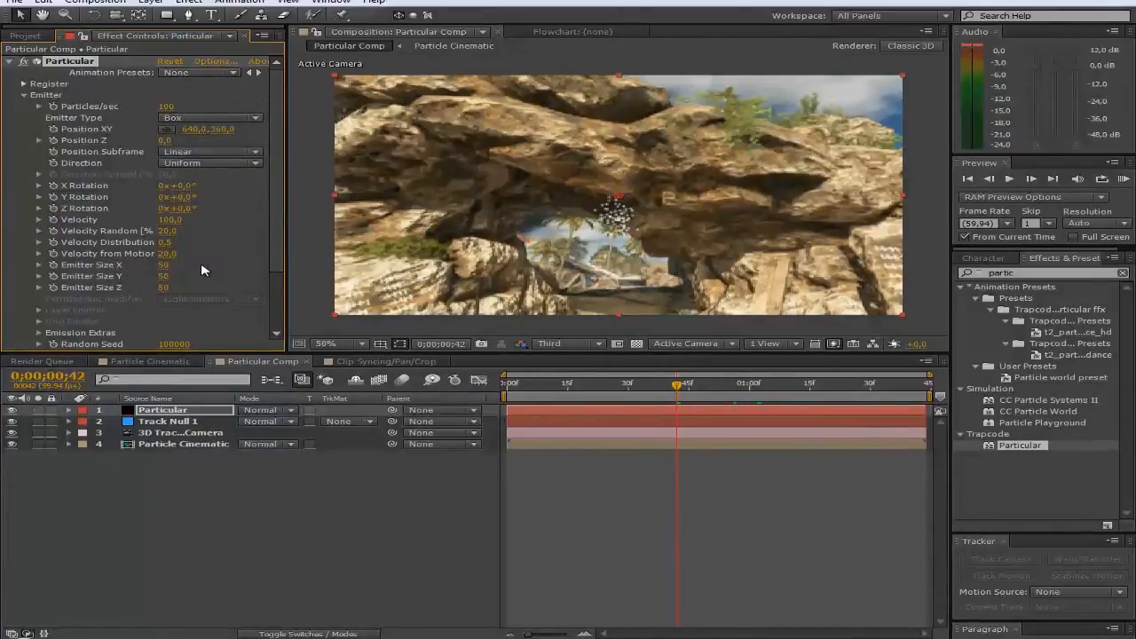
pyautogui.moveTo(180, 265); pyautogui.dragTo(204, 264)
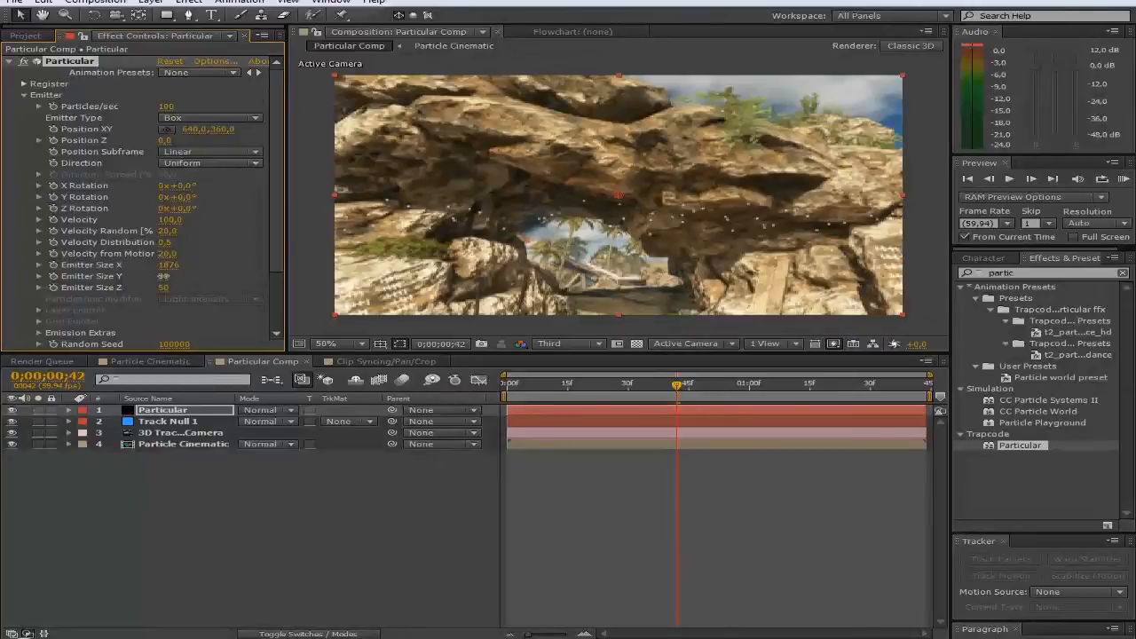
pyautogui.moveTo(163, 276); pyautogui.dragTo(262, 274)
pyautogui.moveTo(165, 276); pyautogui.dragTo(129, 281)
pyautogui.moveTo(205, 287); pyautogui.dragTo(340, 288)
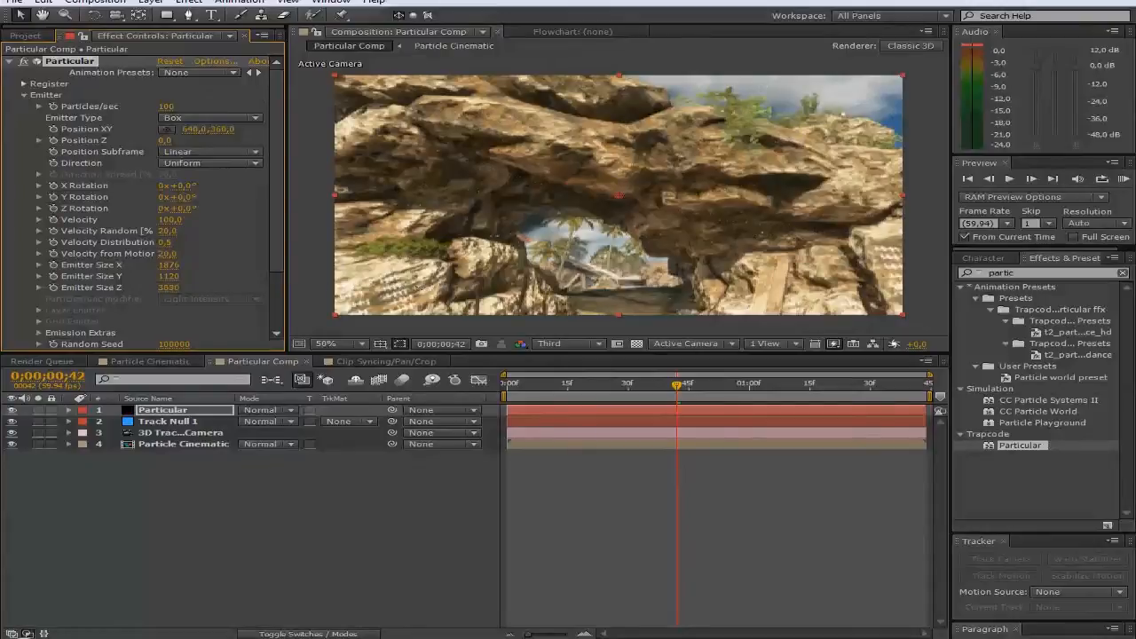
# Step: Set the emission rate to 250 particles per second
pyautogui.click(167, 106)
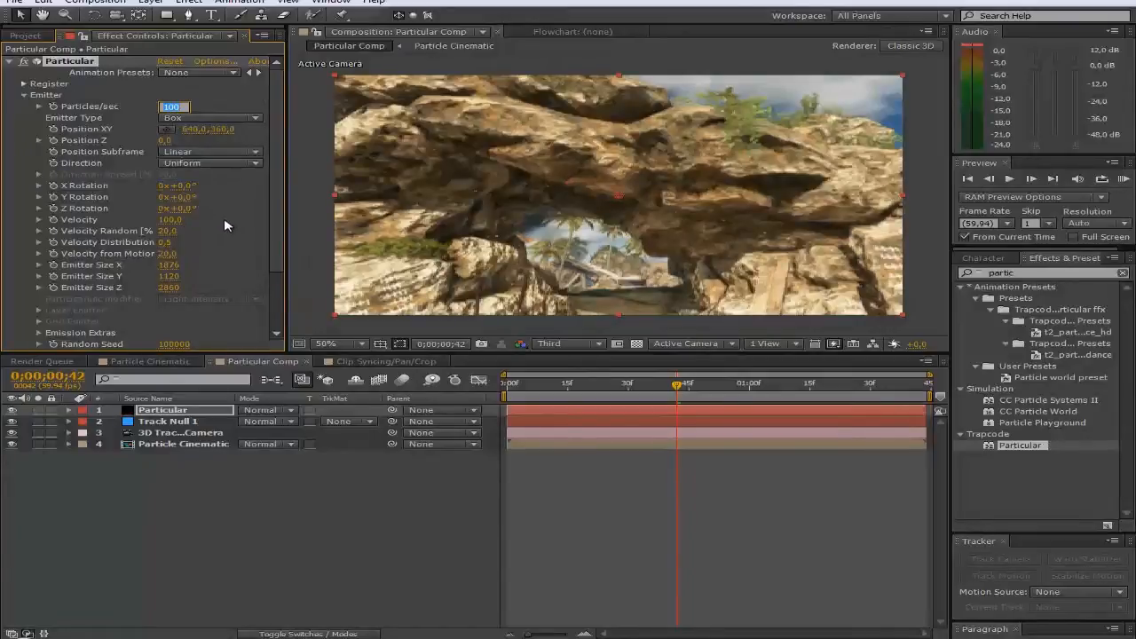
pyautogui.write('200')
pyautogui.press('Return')
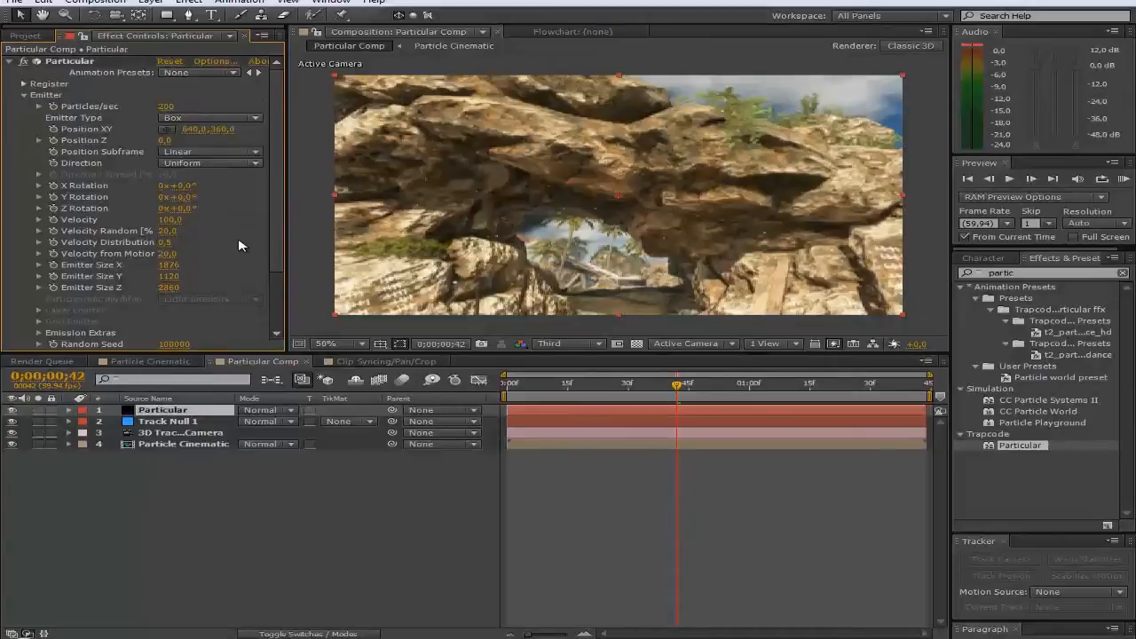
pyautogui.click(165, 108)
pyautogui.write('250')
pyautogui.press('Return')
# Step: Set the emitter Position Z to 384.8, using Track Null 1's Z position as reference
pyautogui.click(163, 139)
pyautogui.moveTo(169, 139); pyautogui.dragTo(213, 138)
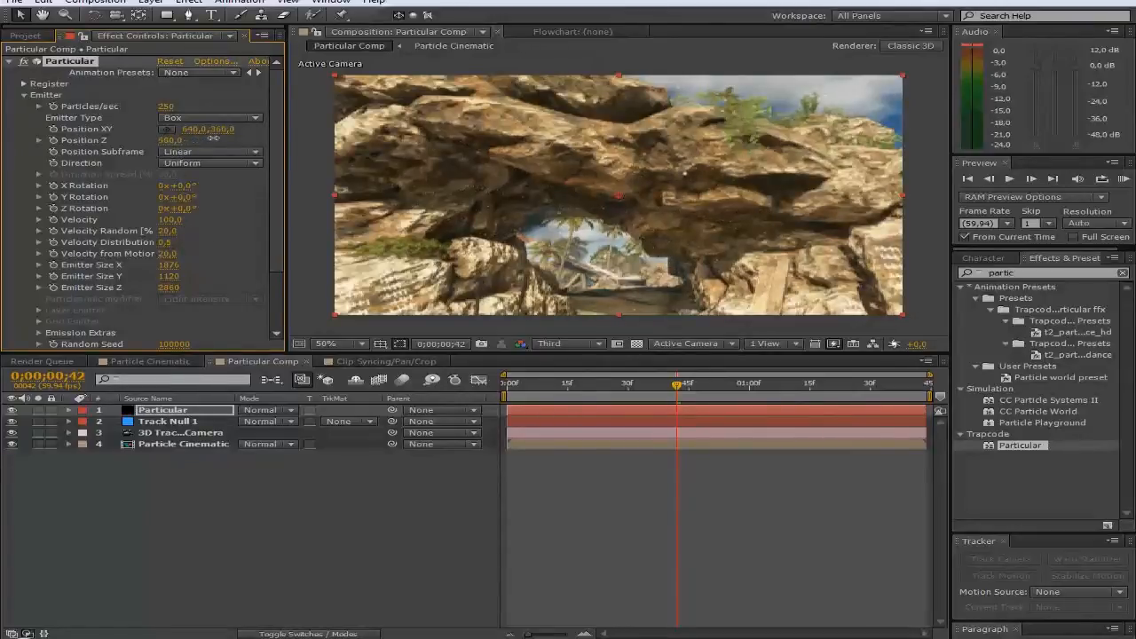
pyautogui.click(173, 422)
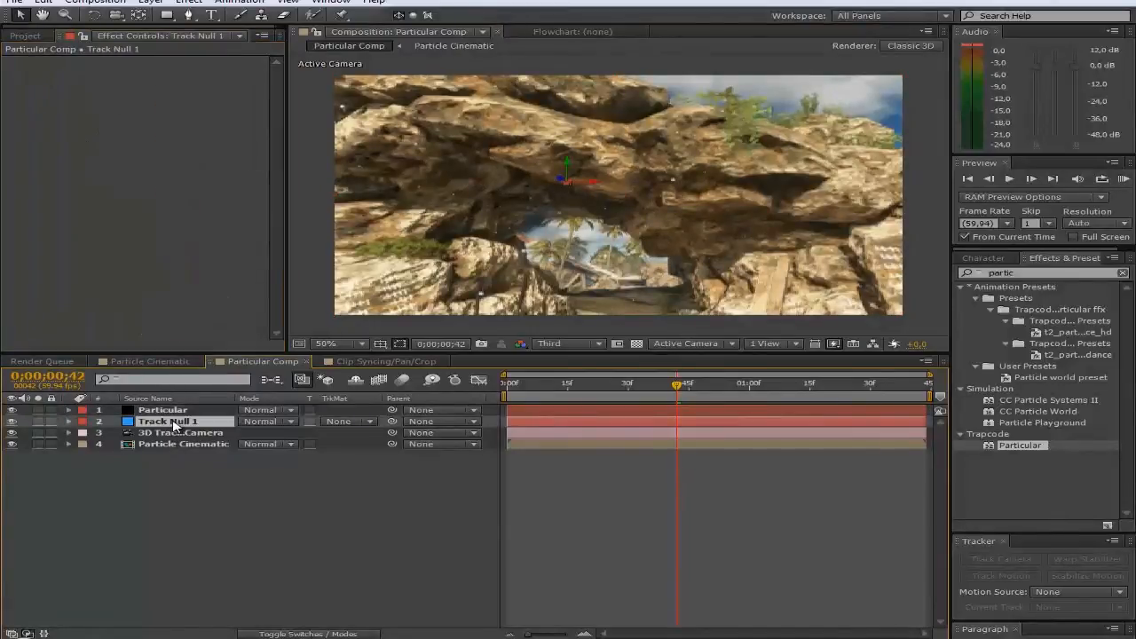
pyautogui.press('p')
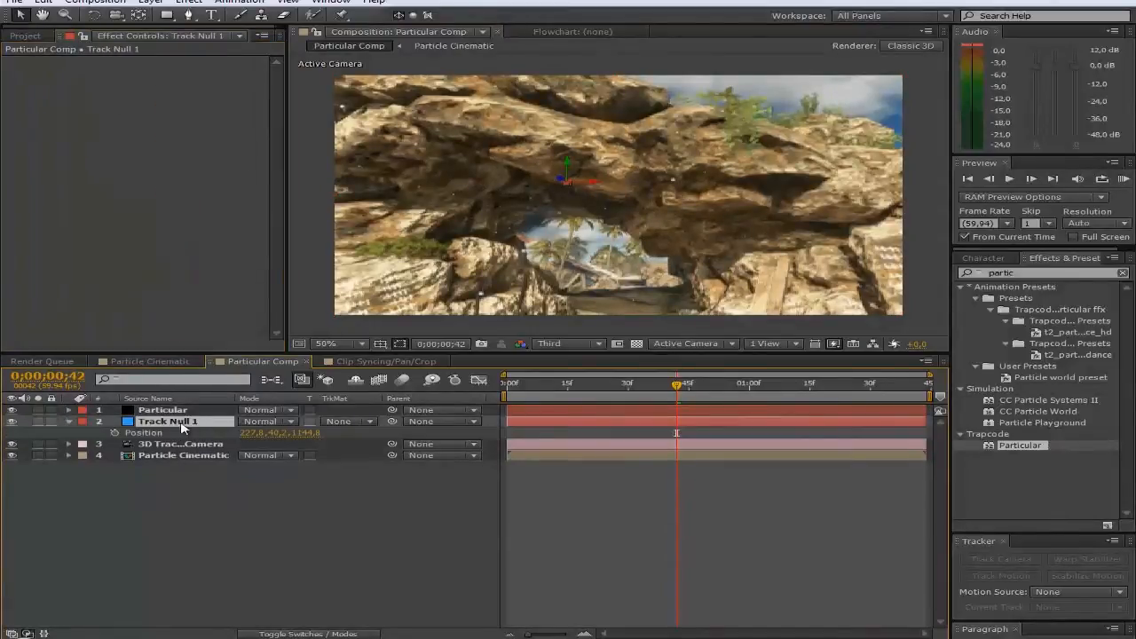
pyautogui.click(304, 432)
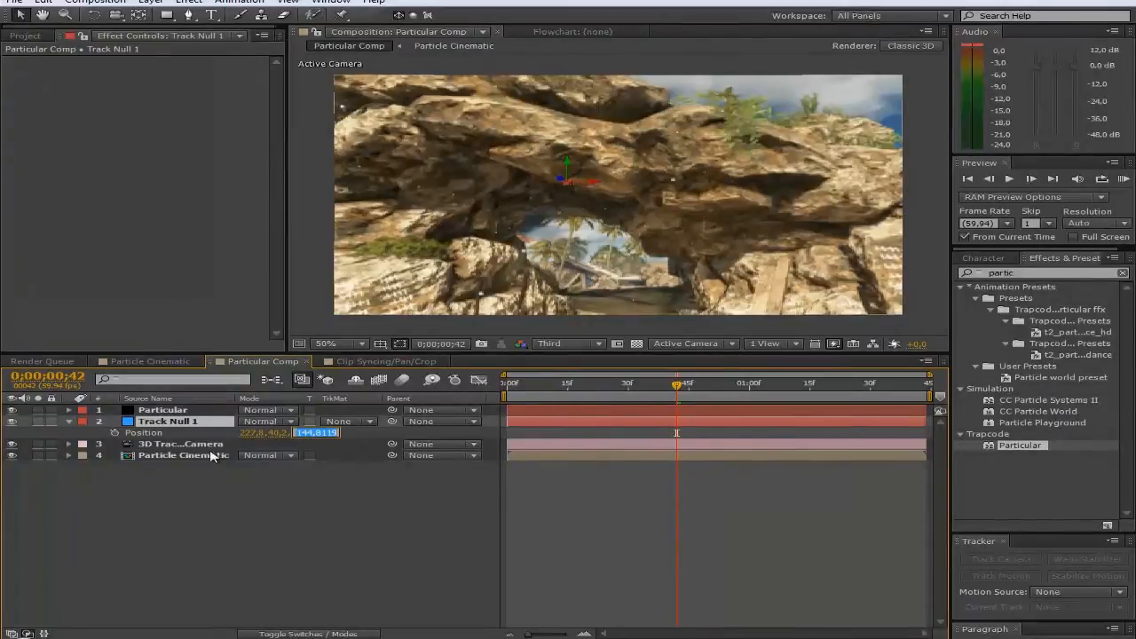
pyautogui.click(70, 423)
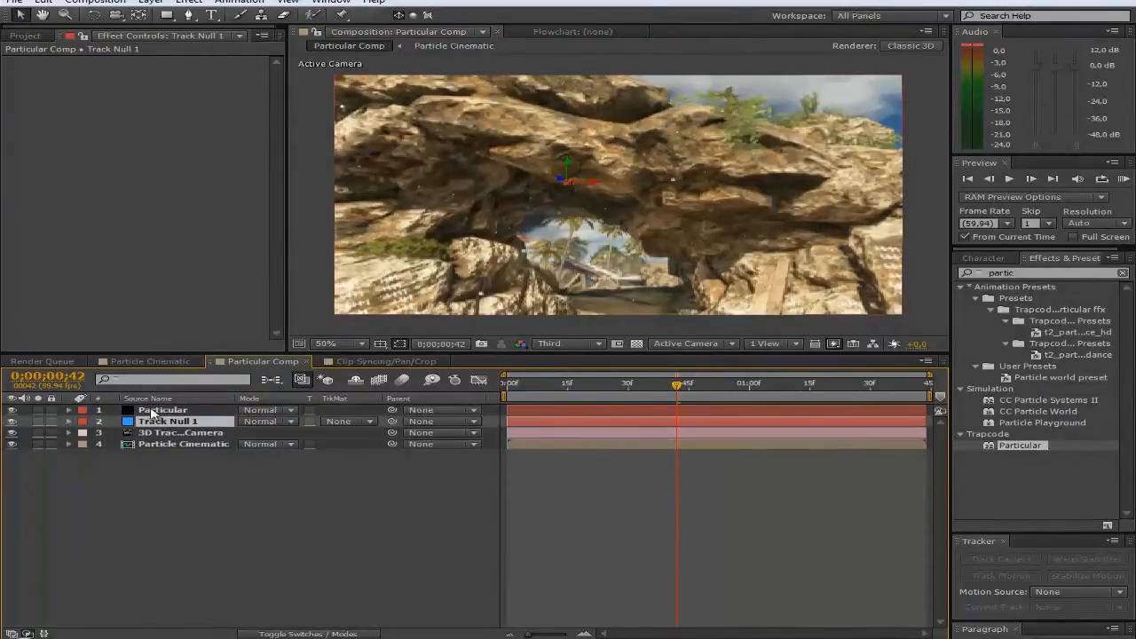
pyautogui.click(160, 410)
pyautogui.click(169, 140)
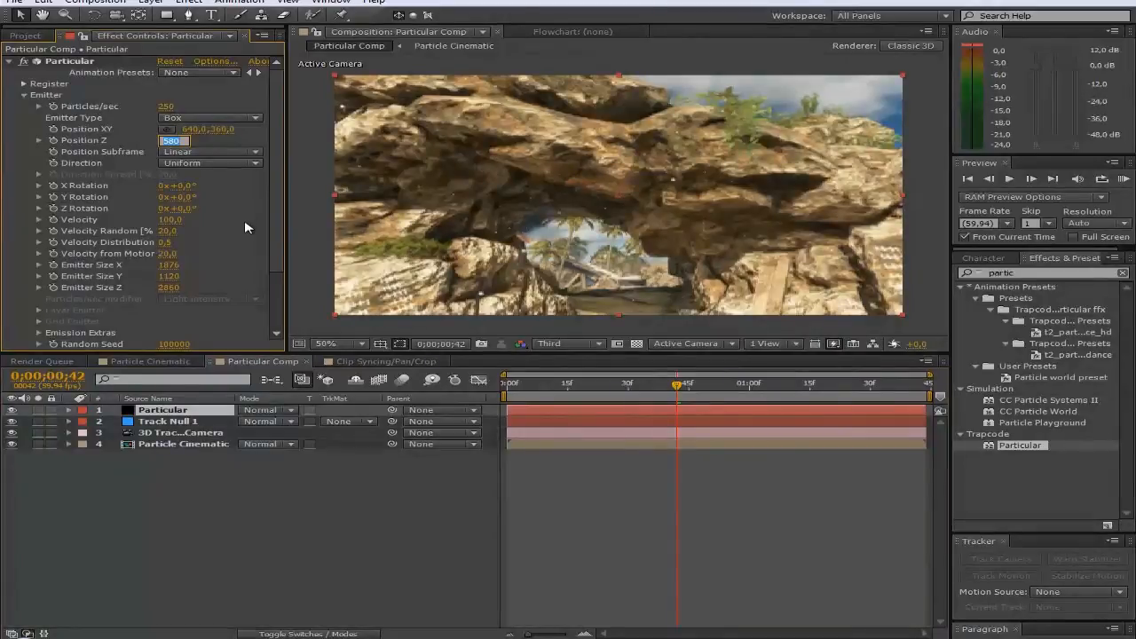
pyautogui.write('1144,8')
pyautogui.press('Return')
pyautogui.moveTo(171, 142); pyautogui.dragTo(134, 151)
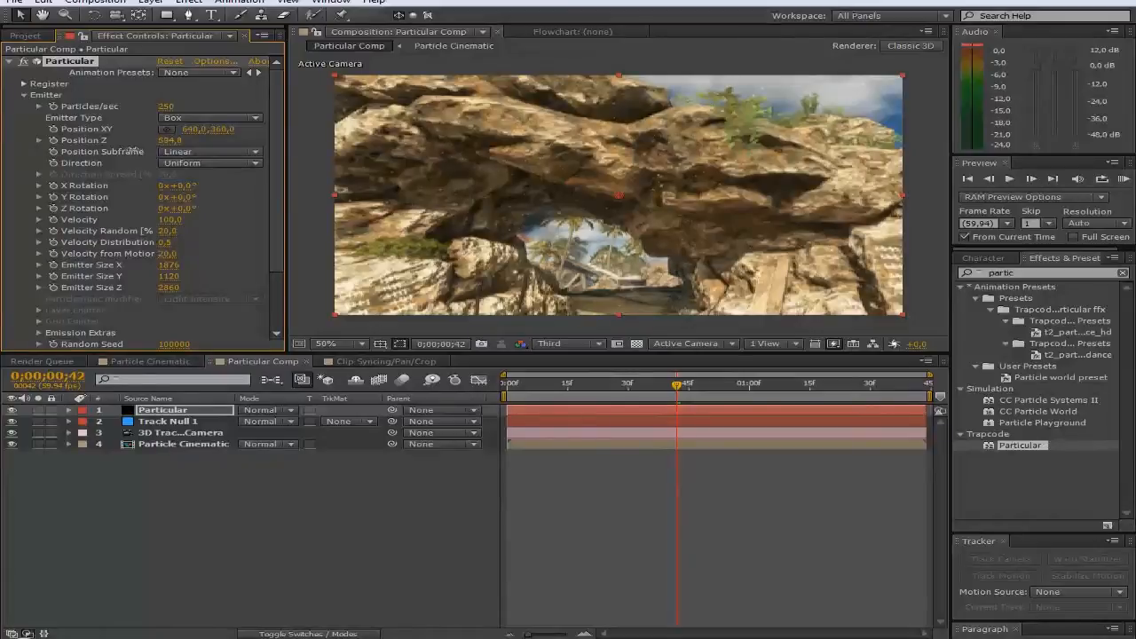
# Step: Deepen the emitter box's Z size to 3181
pyautogui.click(159, 293)
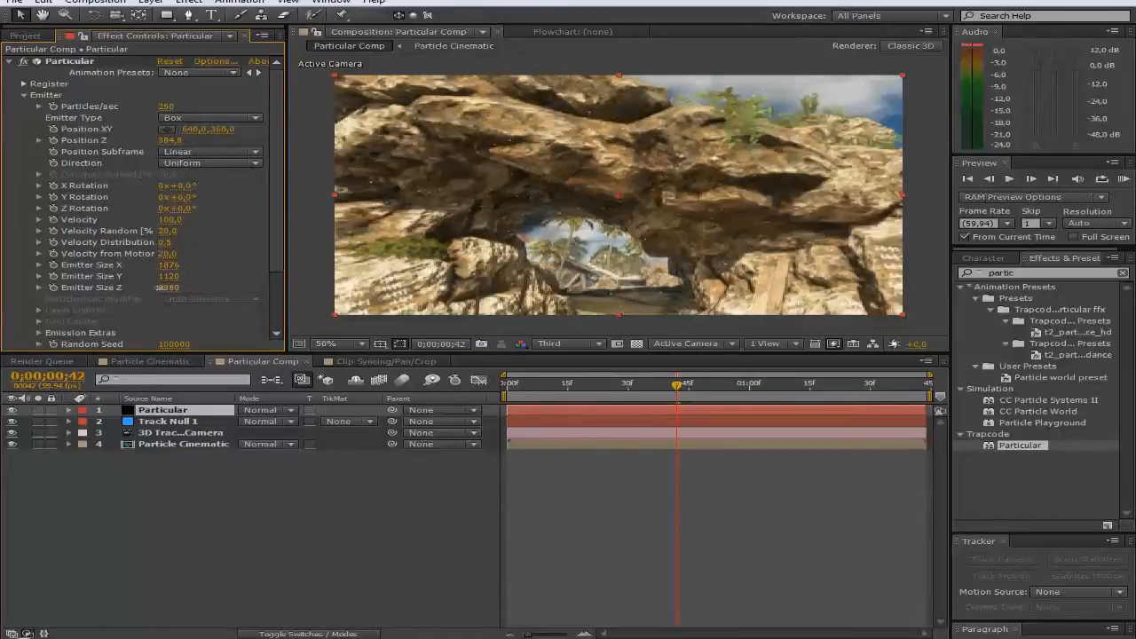
pyautogui.moveTo(166, 287); pyautogui.dragTo(408, 304)
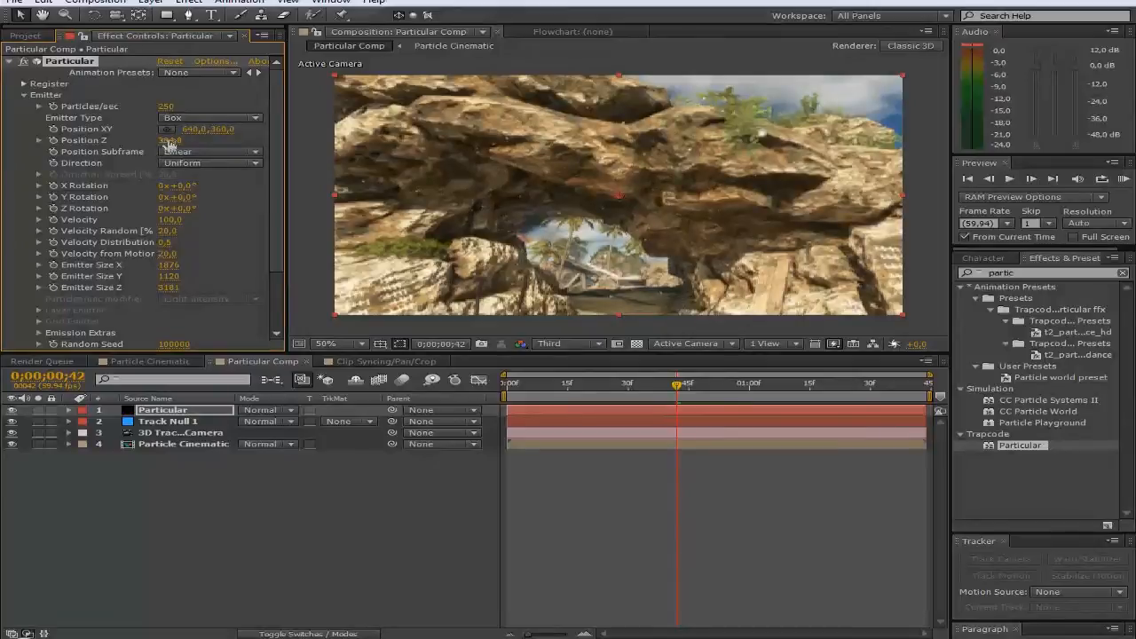
pyautogui.scroll(-3, 232, 303)
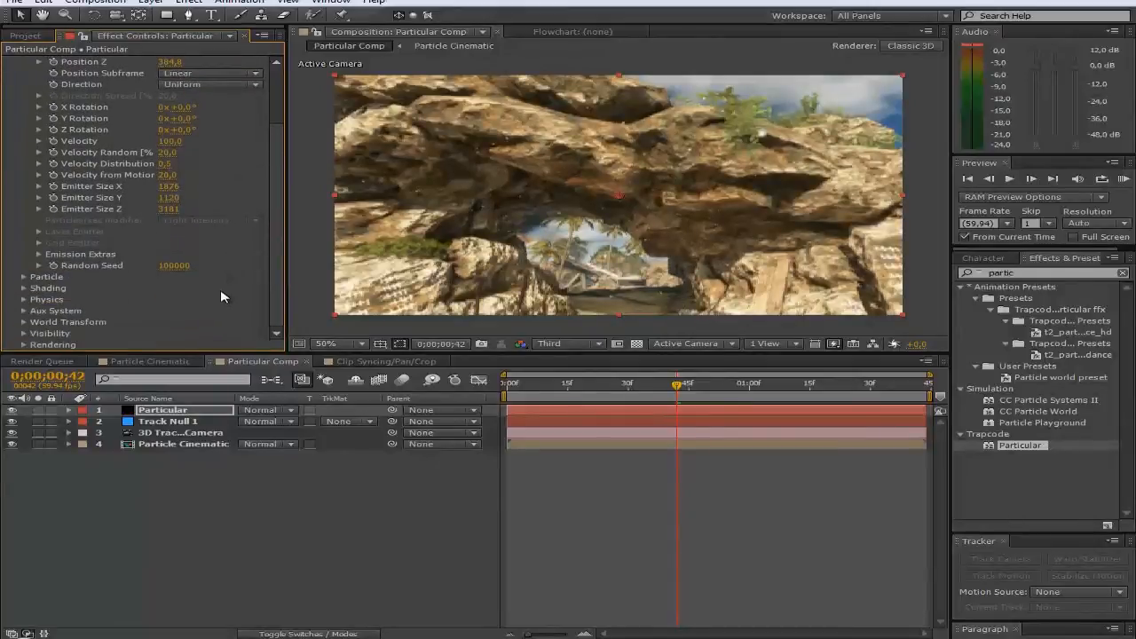
# Step: Change the emitter Velocity from 100 to 150
pyautogui.scroll(2, 224, 197)
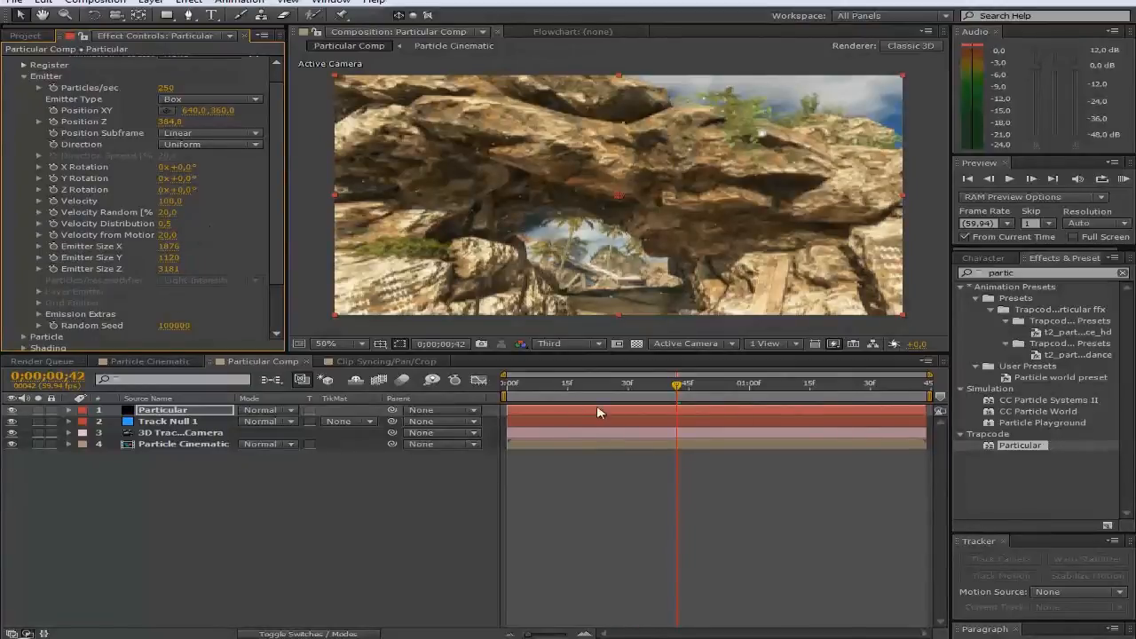
pyautogui.moveTo(679, 385)
pyautogui.mouseDown()
pyautogui.moveTo(823, 386)
pyautogui.moveTo(660, 387)
pyautogui.mouseUp()
pyautogui.click(168, 202)
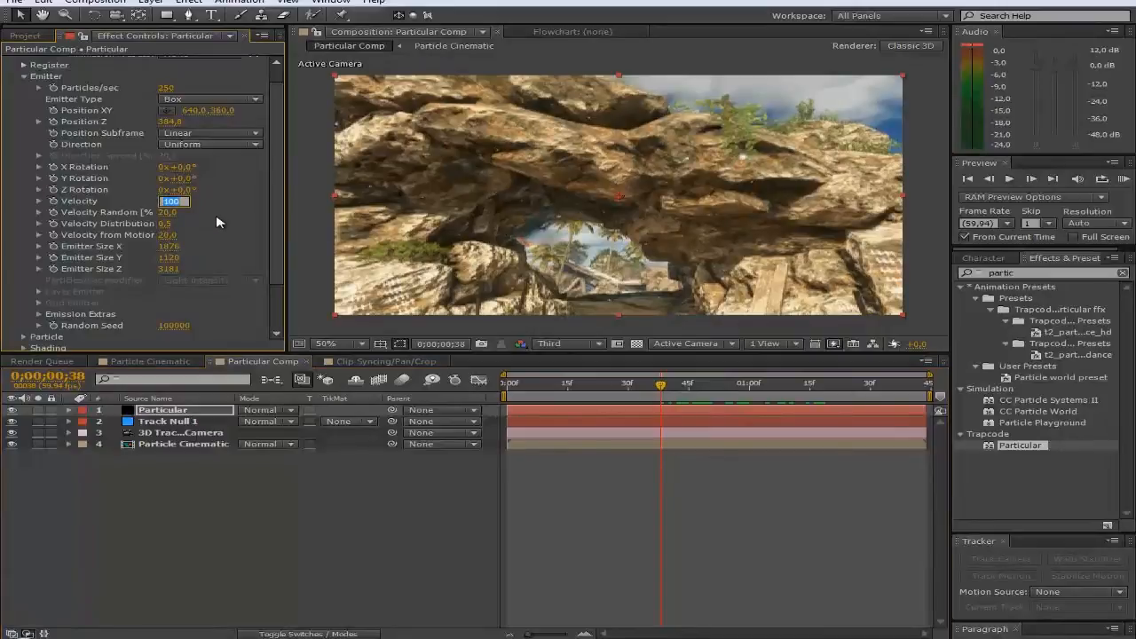
pyautogui.write('150')
pyautogui.press('Return')
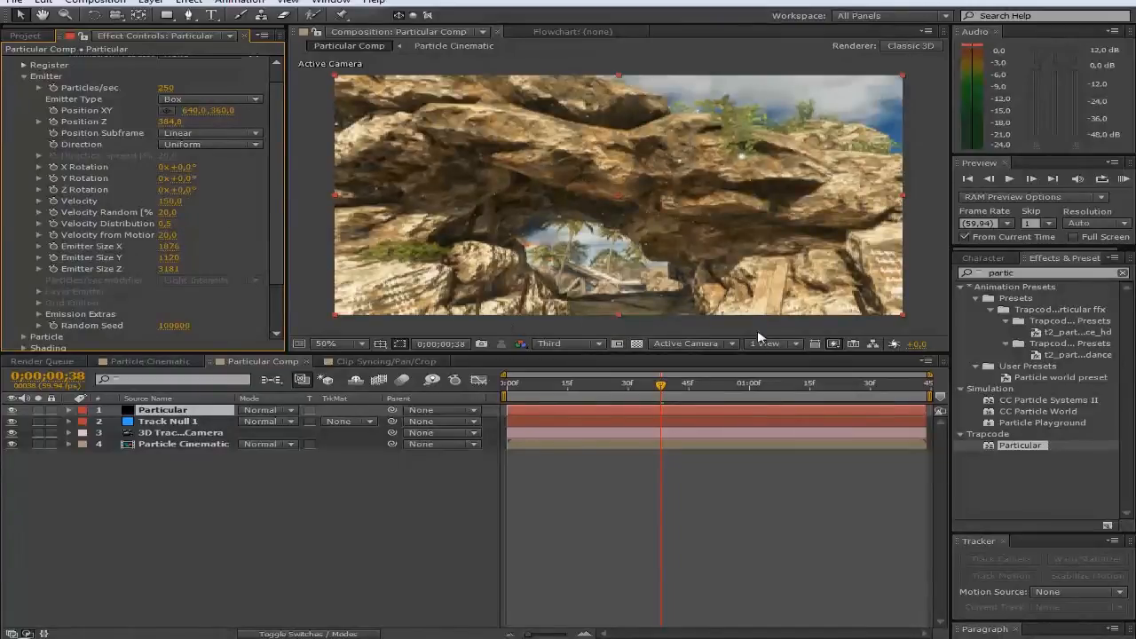
# Step: Set the particle Life to 4 seconds
pyautogui.scroll(-2, 206, 282)
pyautogui.scroll(1, 206, 283)
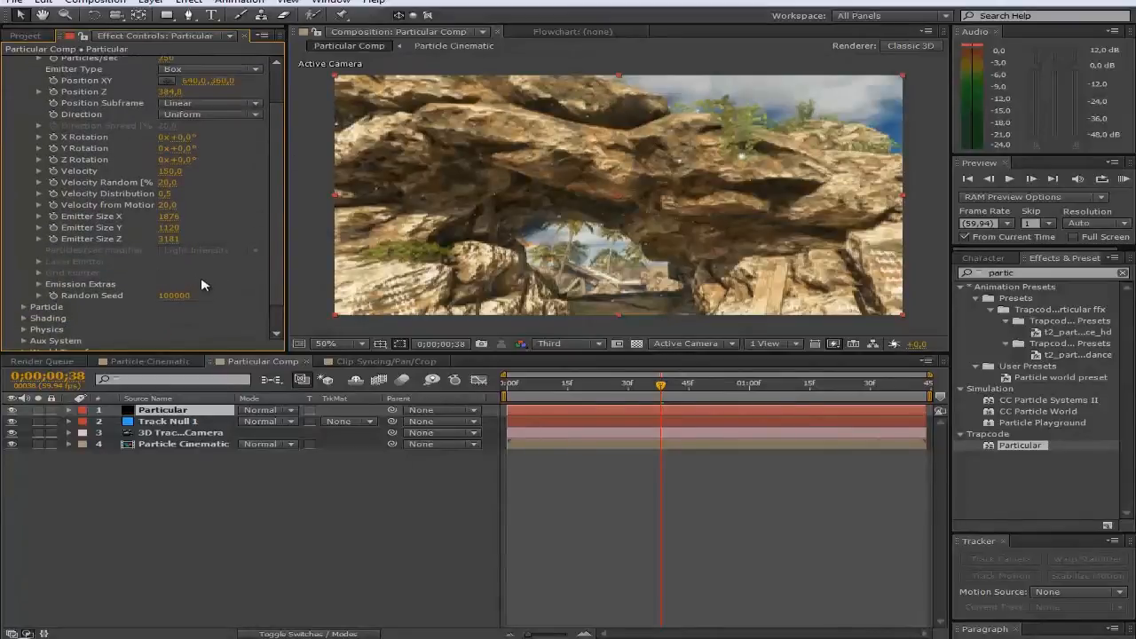
pyautogui.scroll(-1, 163, 276)
pyautogui.click(19, 277)
pyautogui.scroll(-5, 21, 280)
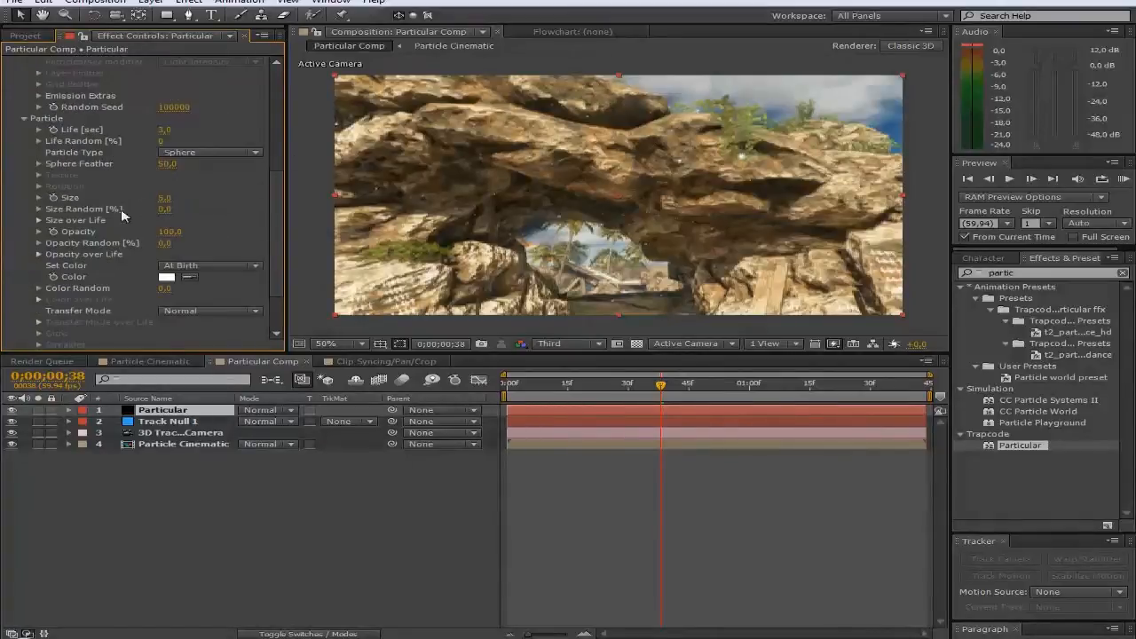
pyautogui.scroll(3, 201, 267)
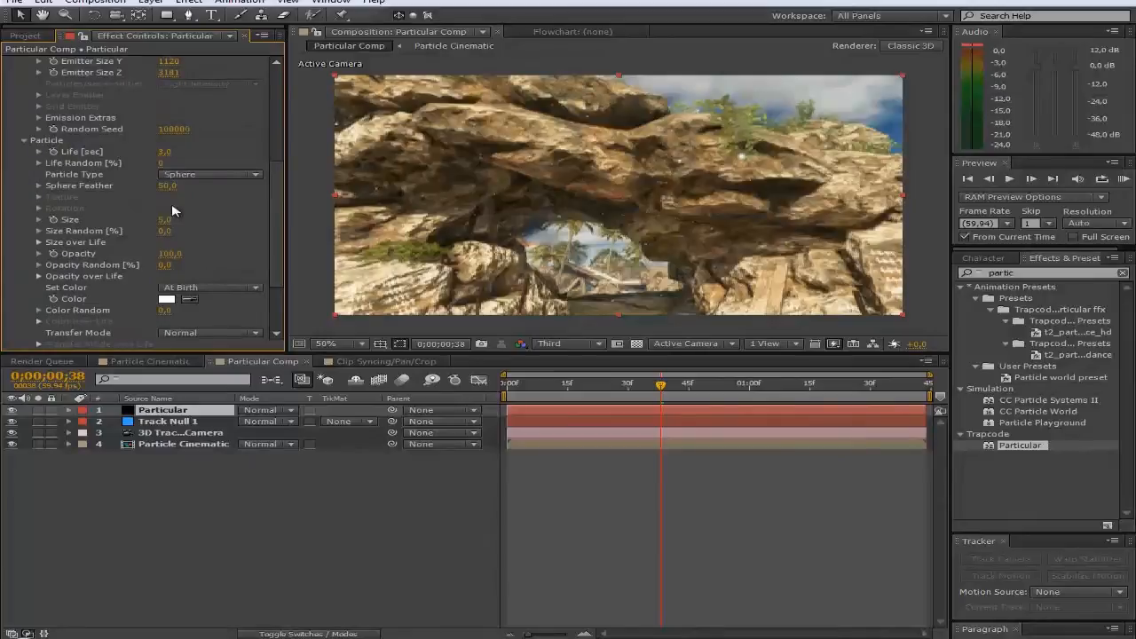
pyautogui.click(164, 151)
pyautogui.press('Return')
# Step: Make the particles Glow Sphere (No DOF) with Sphere Feather 35
pyautogui.click(215, 175)
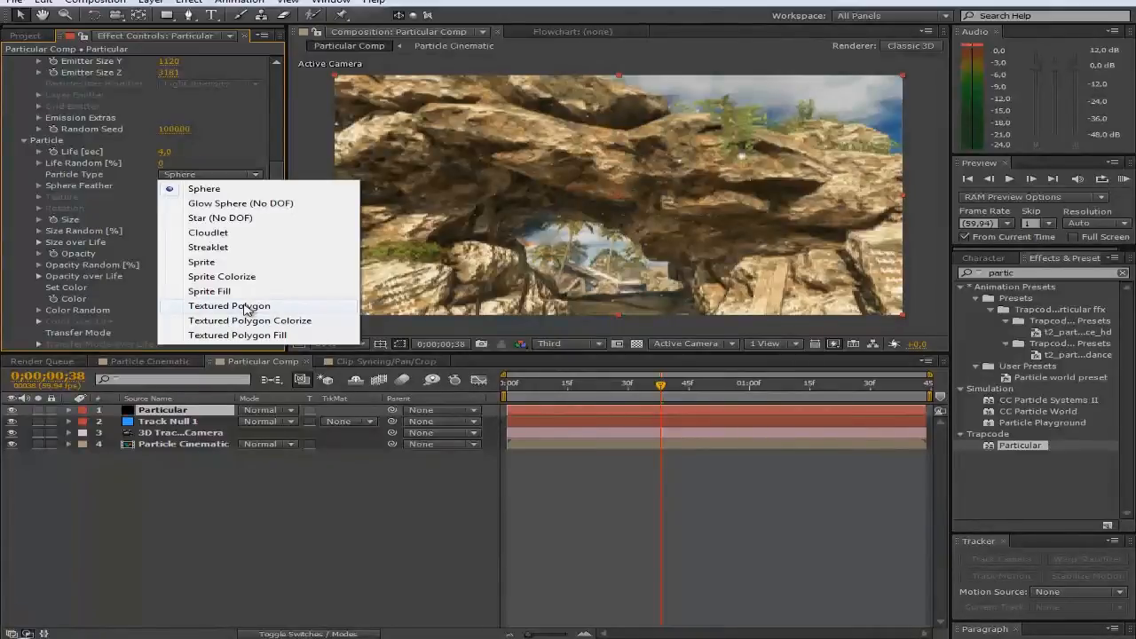
pyautogui.click(222, 206)
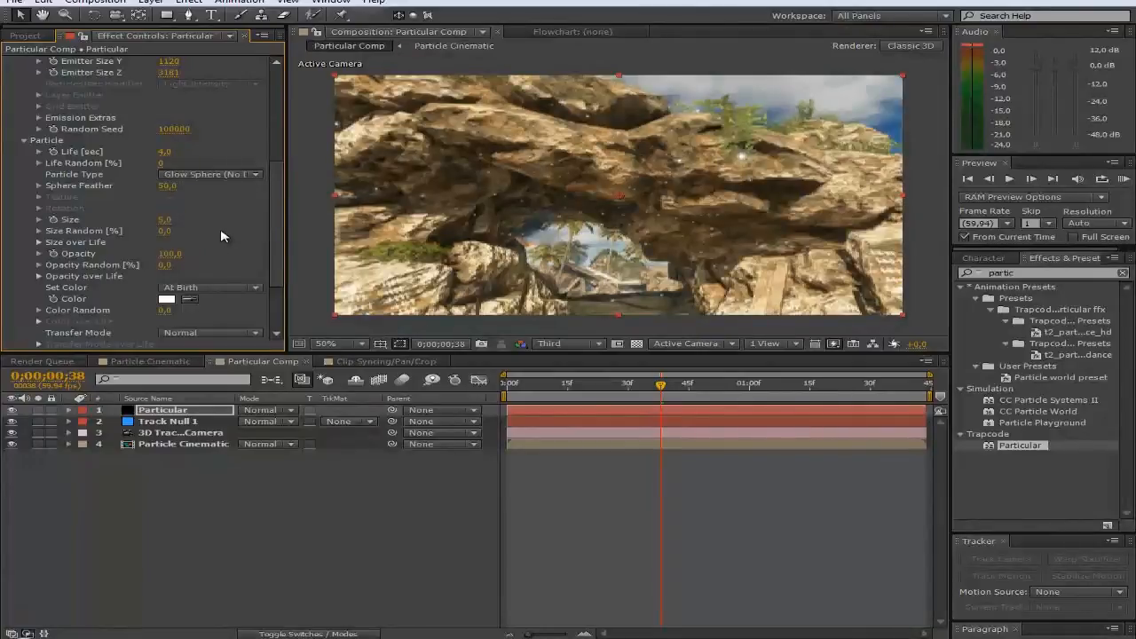
pyautogui.click(168, 187)
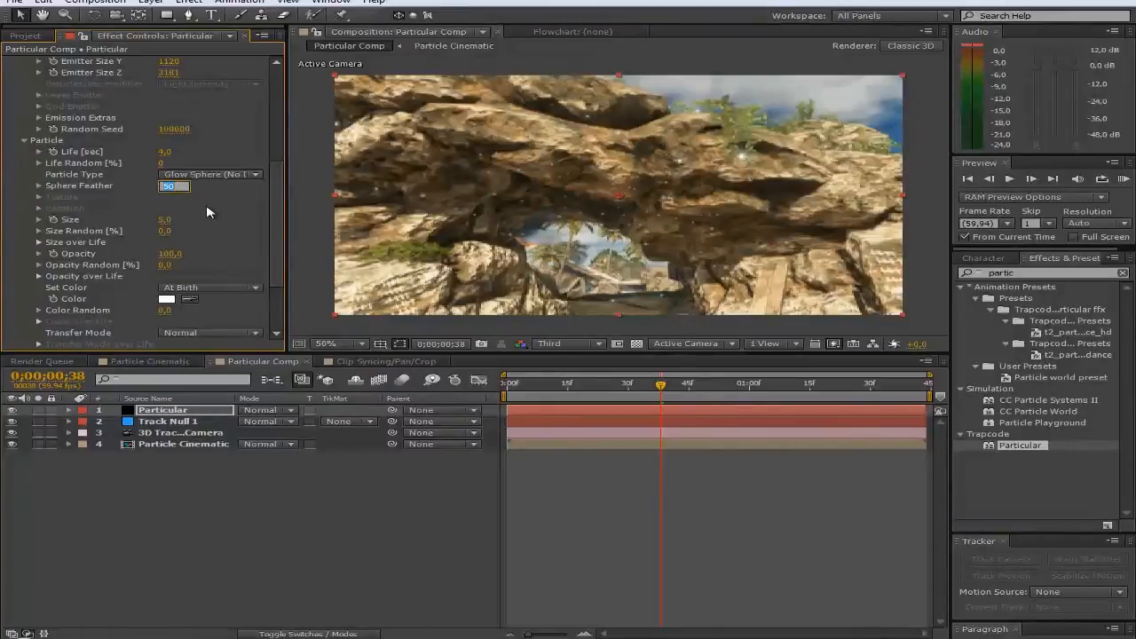
pyautogui.write('35')
pyautogui.press('Return')
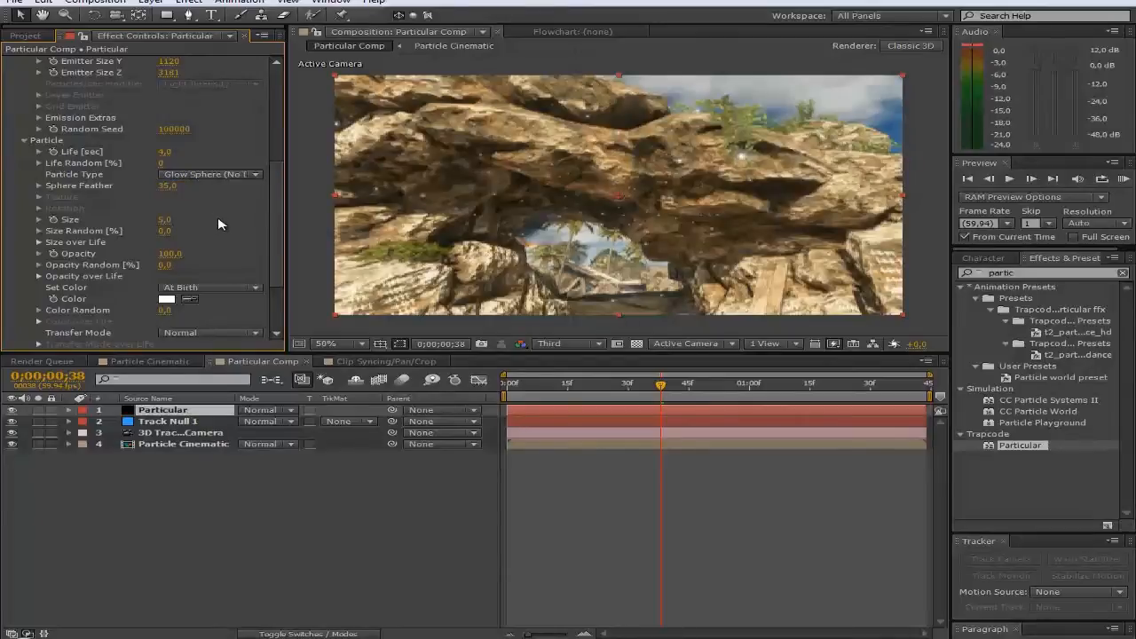
# Step: Set particle Size to 7 and scrub Emitter Size Y above 2000
pyautogui.click(165, 220)
pyautogui.write('7')
pyautogui.press('Return')
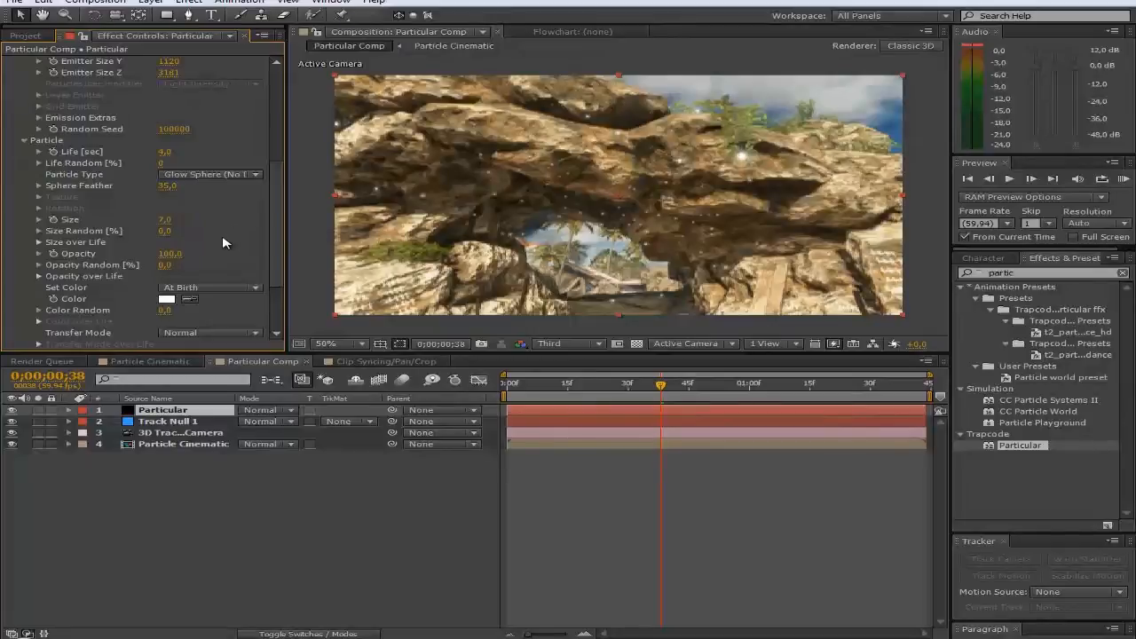
pyautogui.scroll(5, 232, 244)
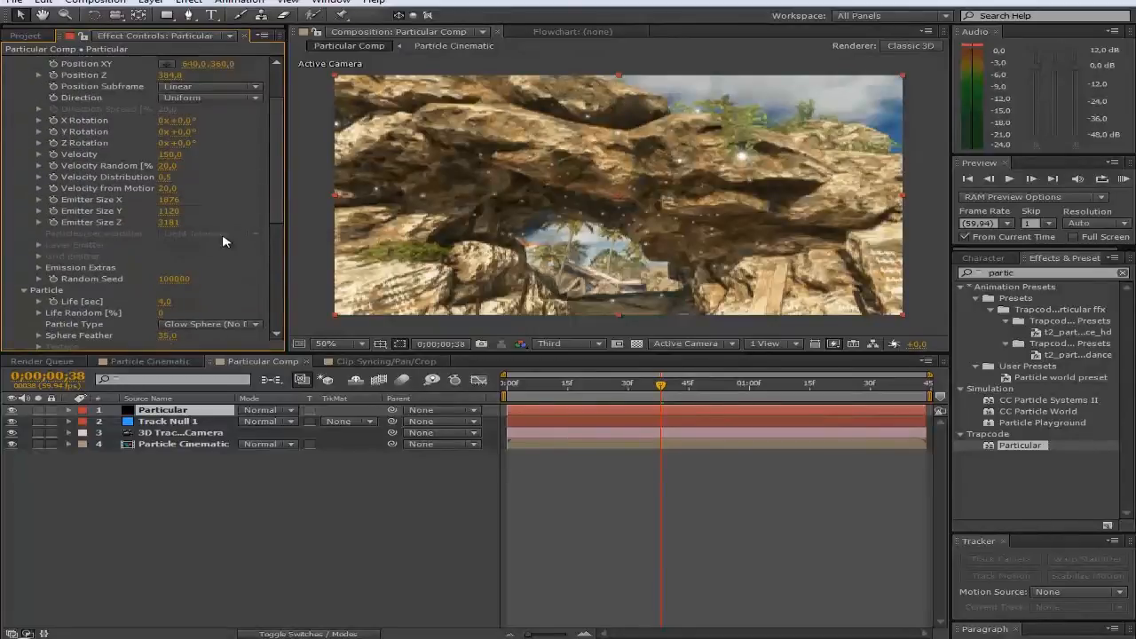
pyautogui.moveTo(168, 211); pyautogui.dragTo(257, 211)
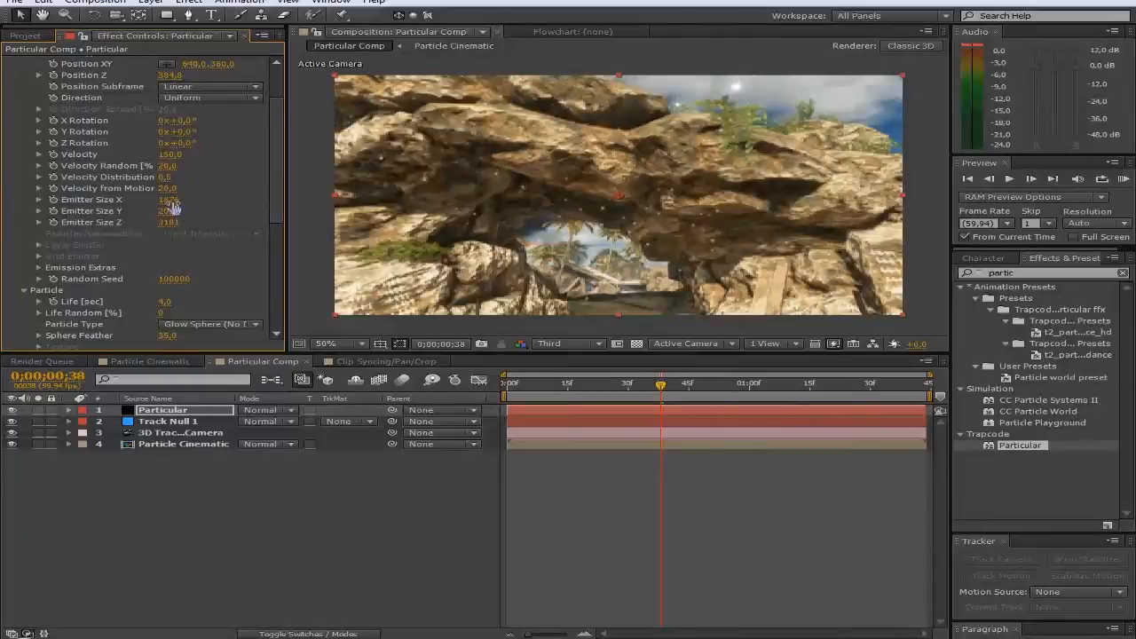
# Step: Enlarge the emitter to 4756 wide and 3430 high, checking a later frame
pyautogui.moveTo(169, 200); pyautogui.dragTo(406, 204)
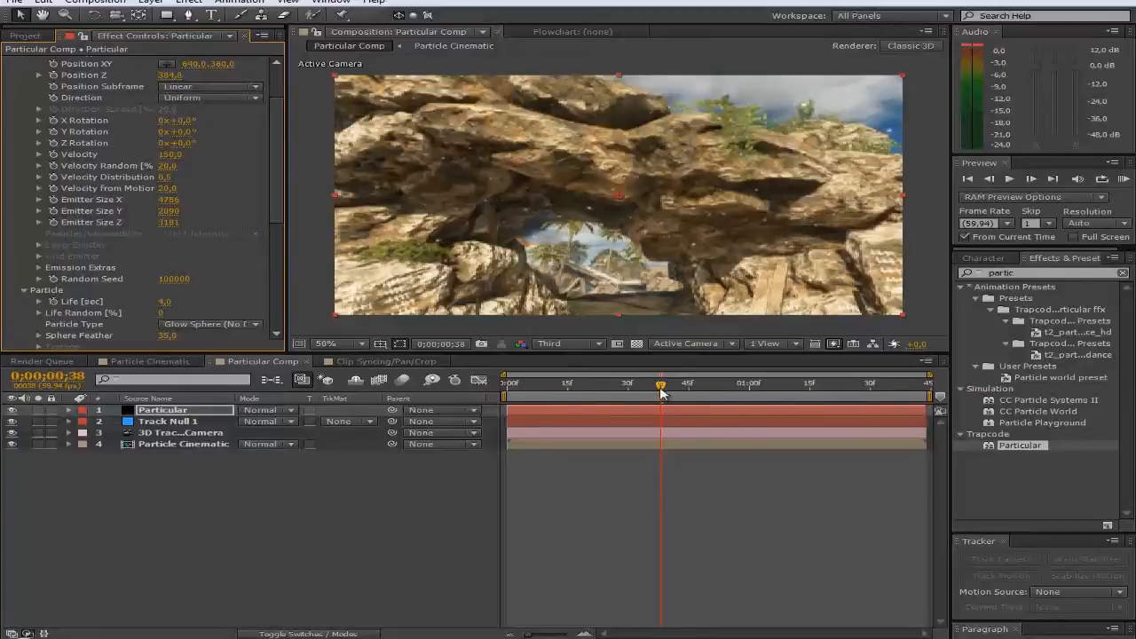
pyautogui.moveTo(663, 391); pyautogui.dragTo(794, 394)
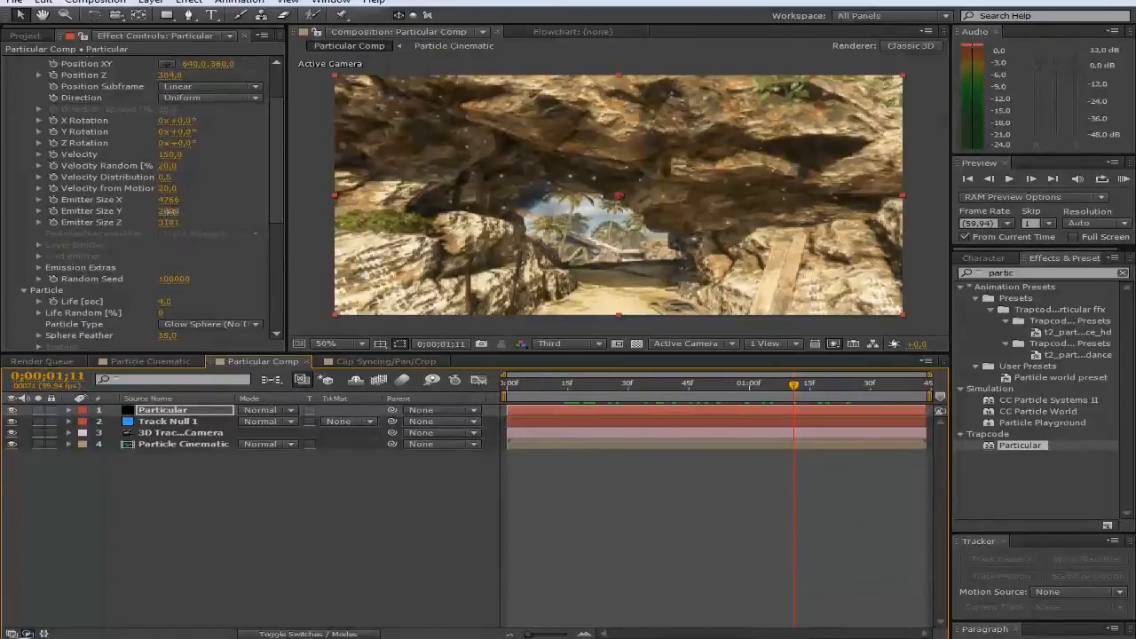
pyautogui.moveTo(169, 211); pyautogui.dragTo(254, 220)
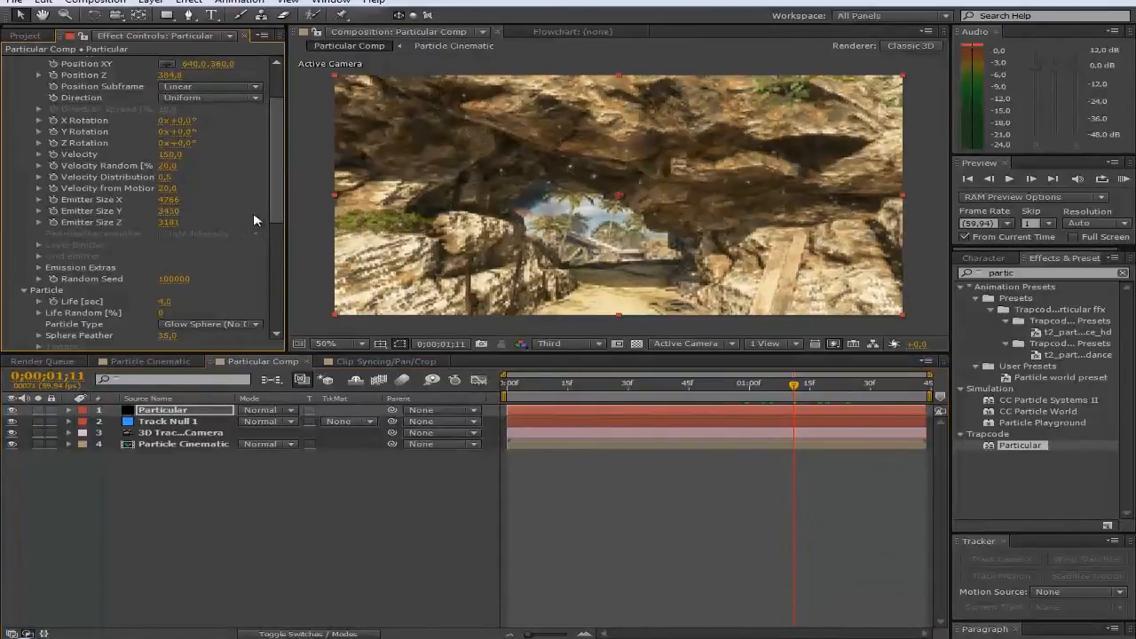
pyautogui.scroll(5, 240, 221)
pyautogui.click(170, 107)
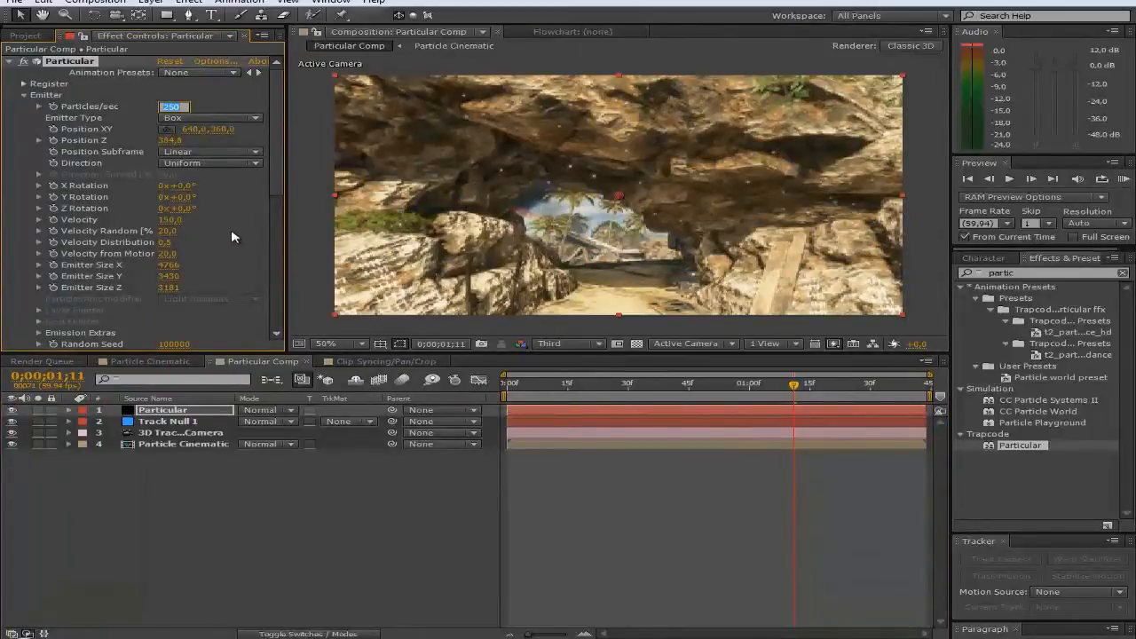
# Step: Raise the emission rate to 350 particles per second
pyautogui.write('35,0')
pyautogui.click(238, 244)
pyautogui.scroll(-3, 238, 238)
pyautogui.scroll(-4, 239, 242)
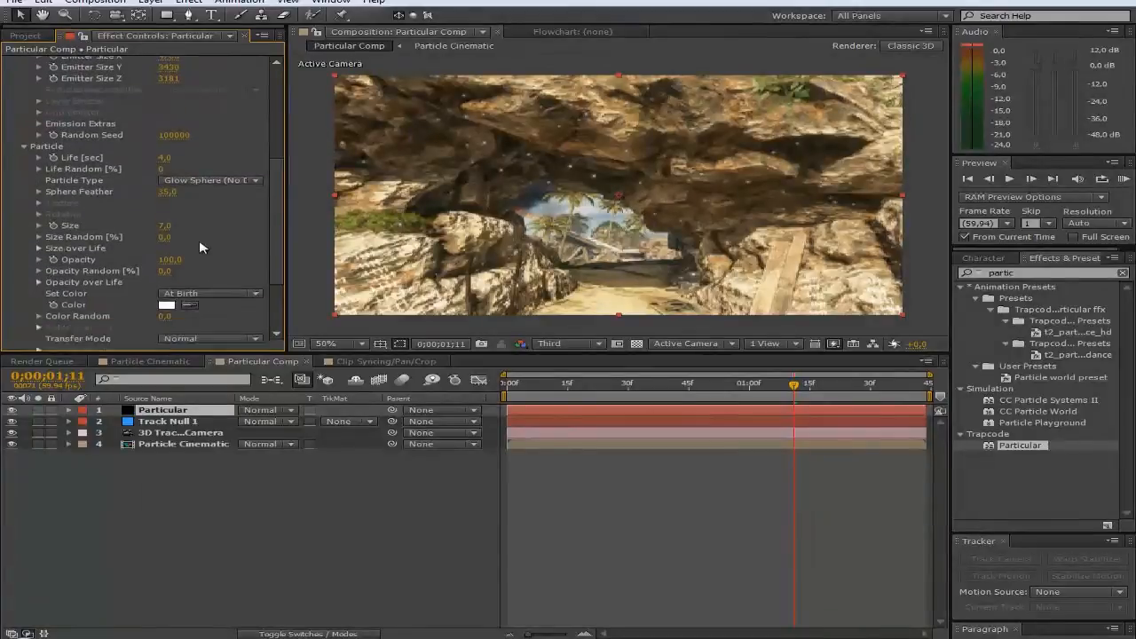
pyautogui.scroll(-4, 220, 237)
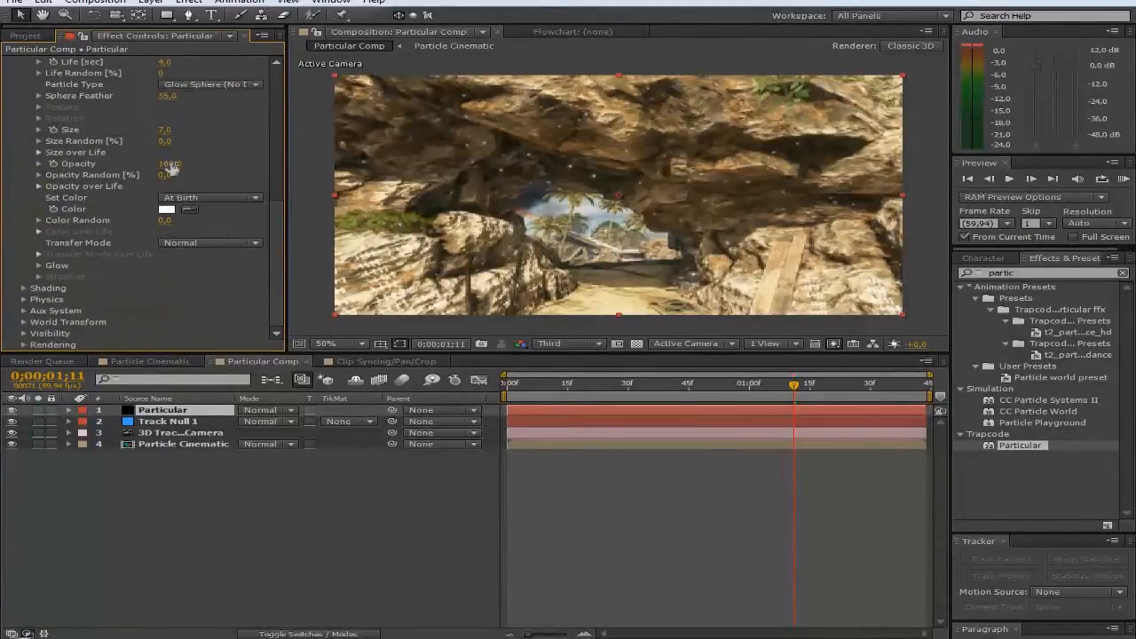
pyautogui.scroll(4, 221, 191)
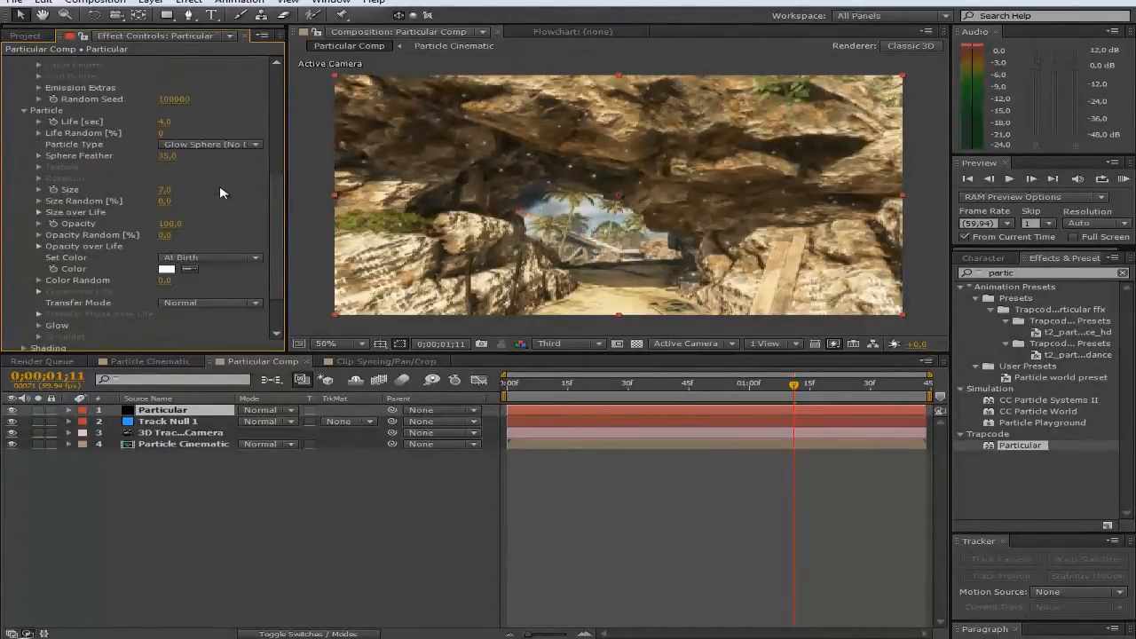
# Step: Lower the particle Opacity from 100 to 70
pyautogui.click(172, 224)
pyautogui.write('70')
pyautogui.press('Return')
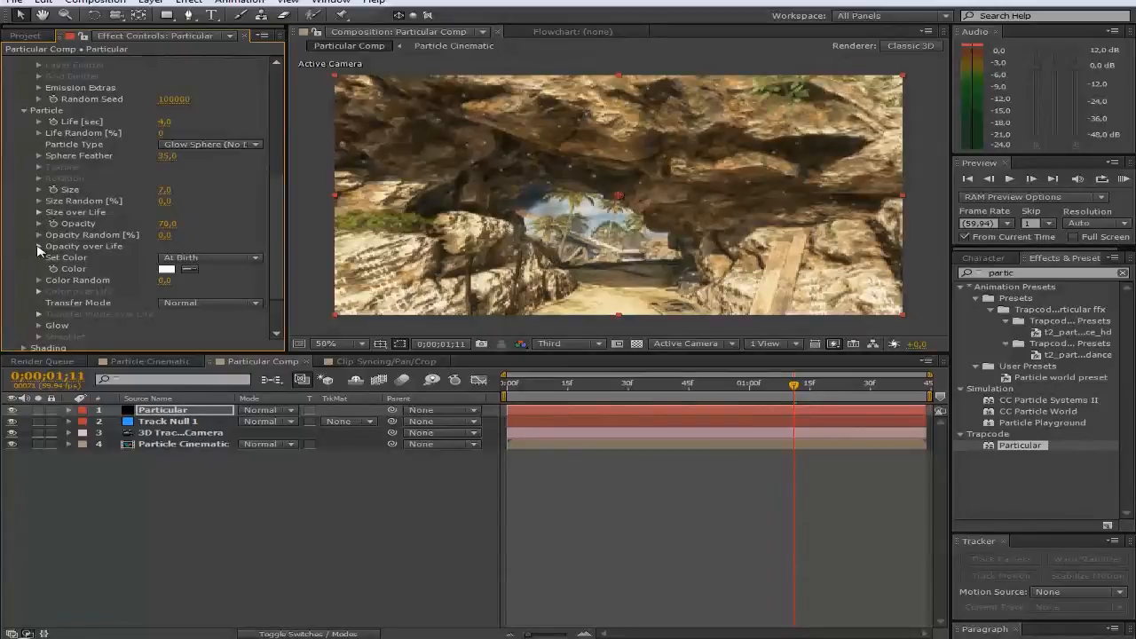
pyautogui.click(39, 247)
pyautogui.scroll(-1, 94, 223)
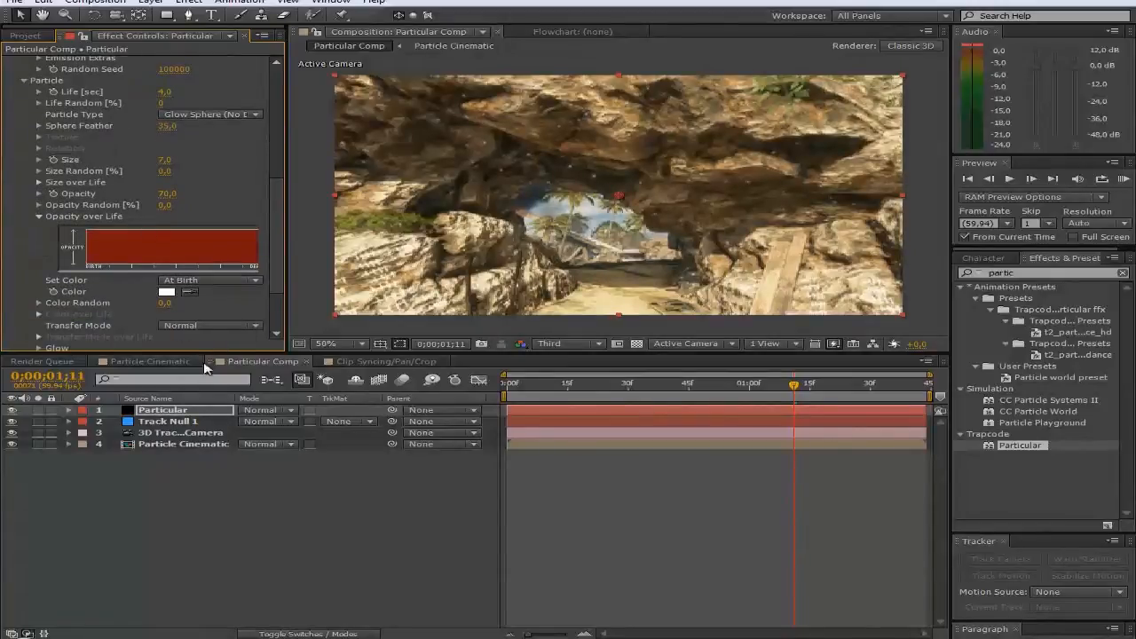
# Step: Apply a fade-in/fade-out Opacity over Life curve and drag its peak earlier
pyautogui.moveTo(286, 240); pyautogui.dragTo(323, 242)
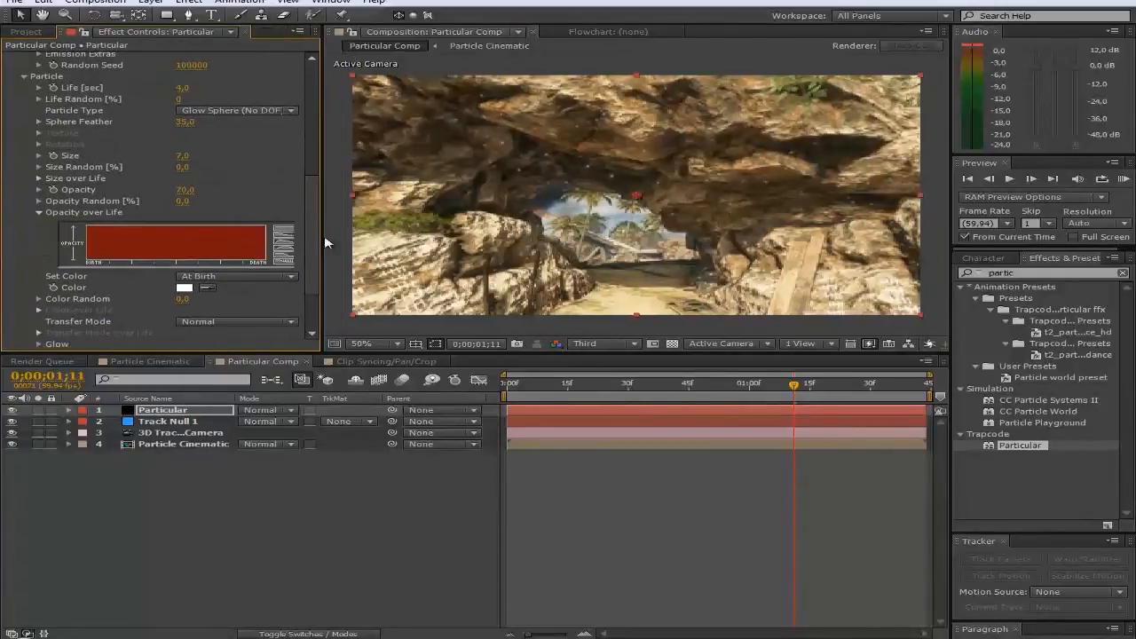
pyautogui.click(285, 248)
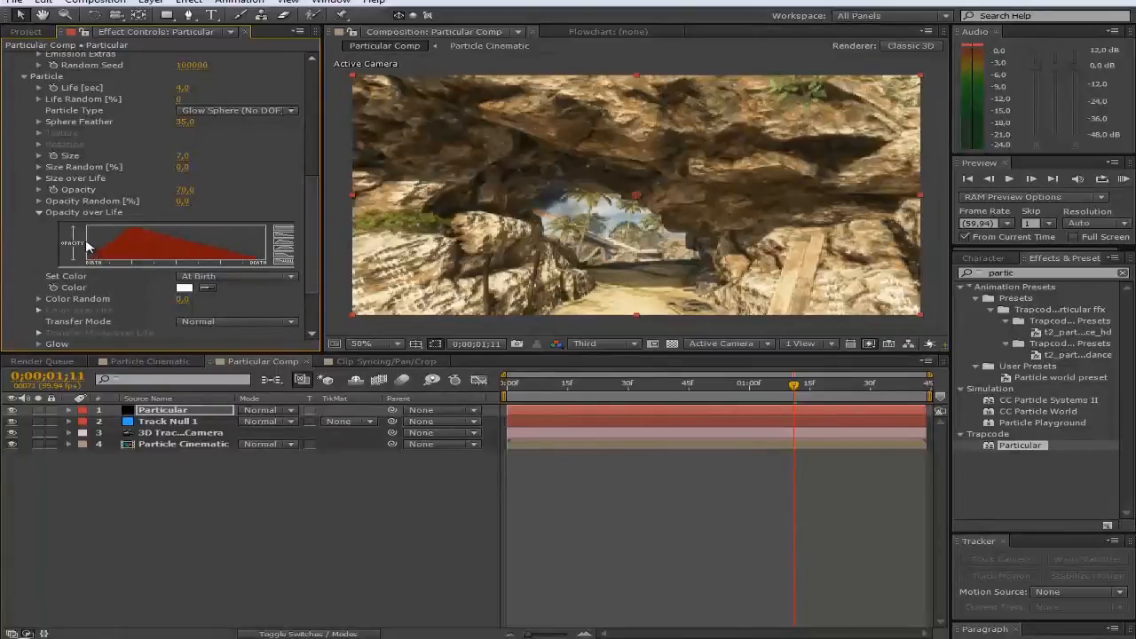
pyautogui.moveTo(103, 232)
pyautogui.mouseDown()
pyautogui.moveTo(191, 229)
pyautogui.moveTo(265, 251)
pyautogui.mouseUp()
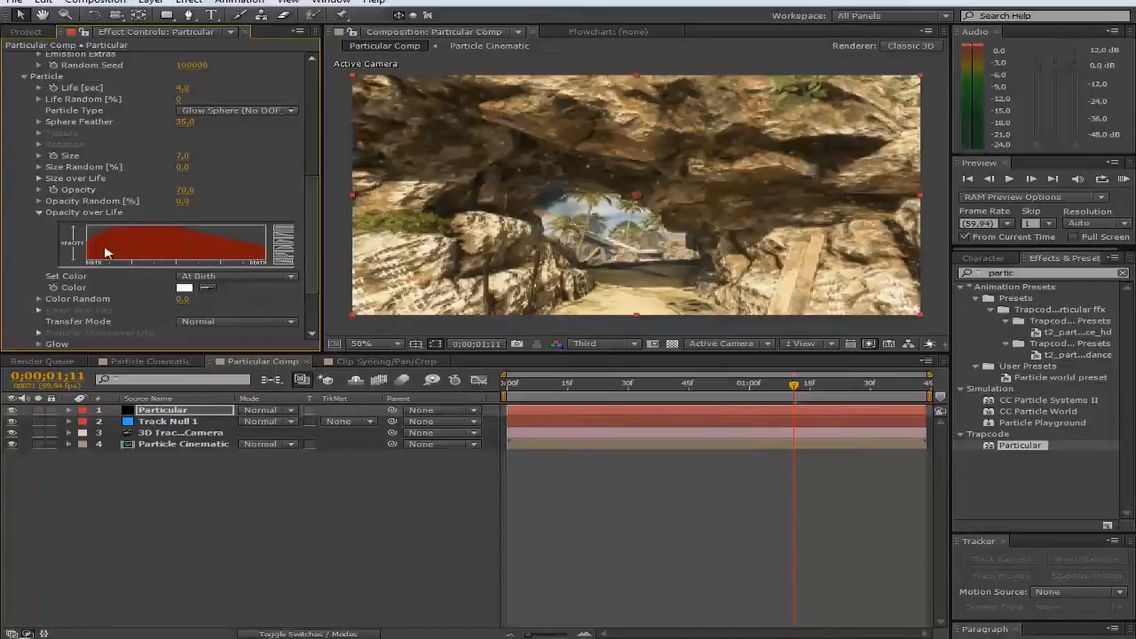
pyautogui.click(39, 214)
pyautogui.scroll(-1, 147, 280)
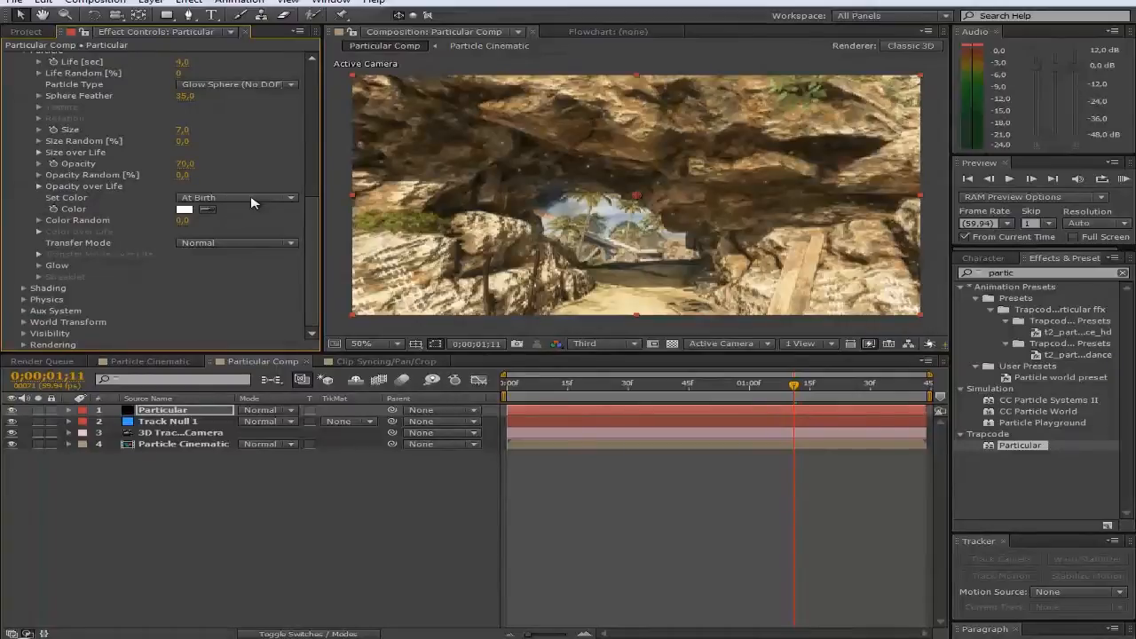
# Step: Set the particle Color to Over Life and apply the white-to-black Color over Life gradient preset
pyautogui.click(222, 203)
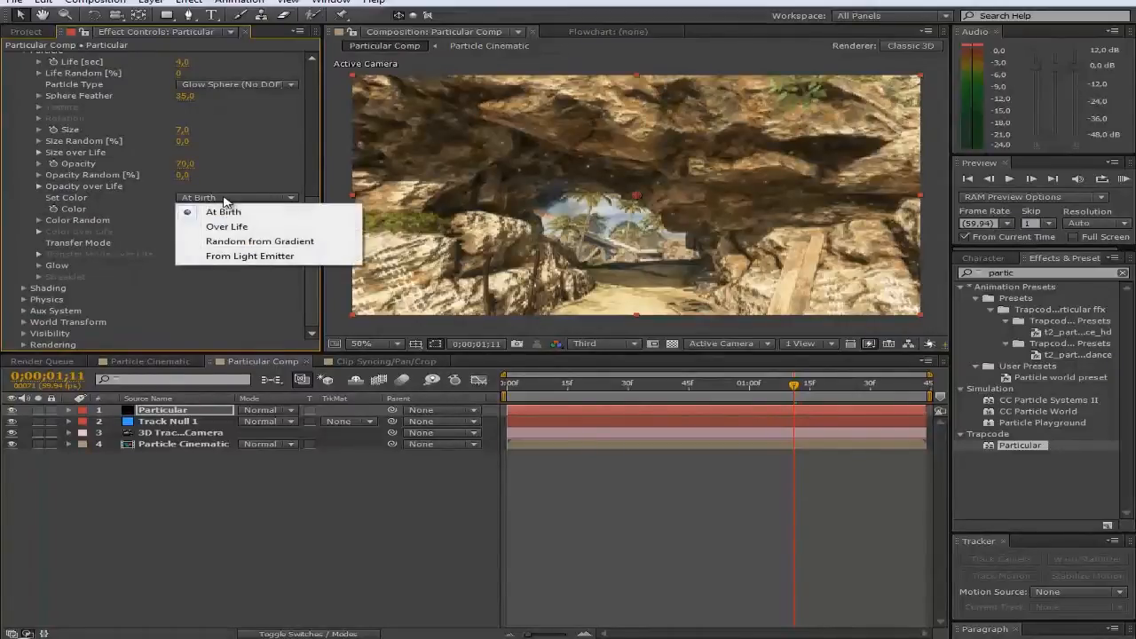
pyautogui.click(239, 227)
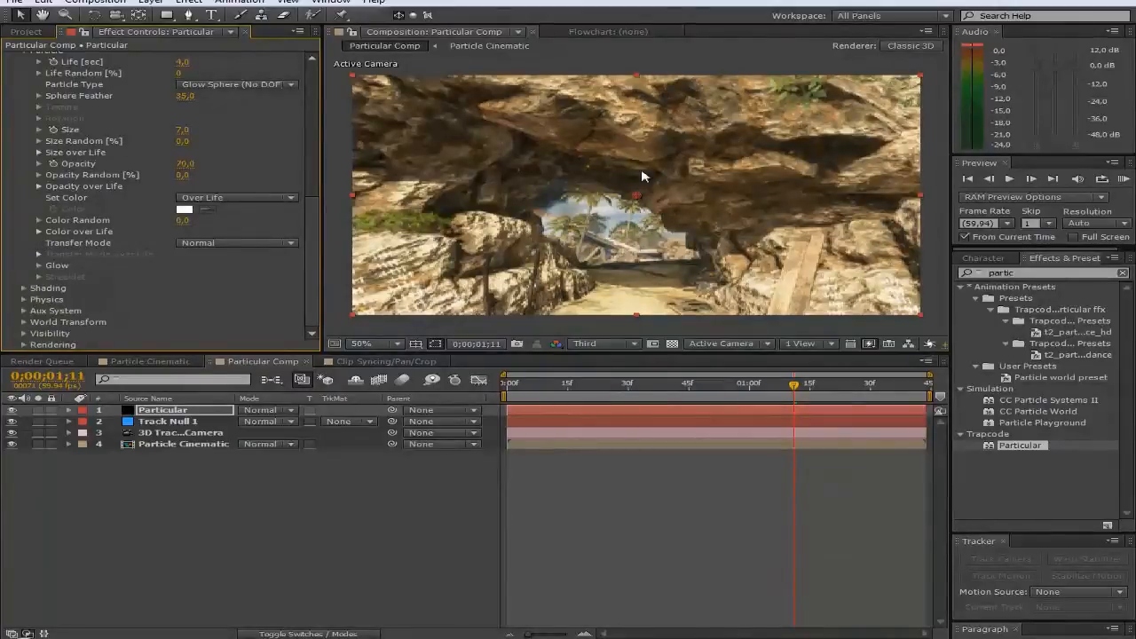
pyautogui.click(39, 233)
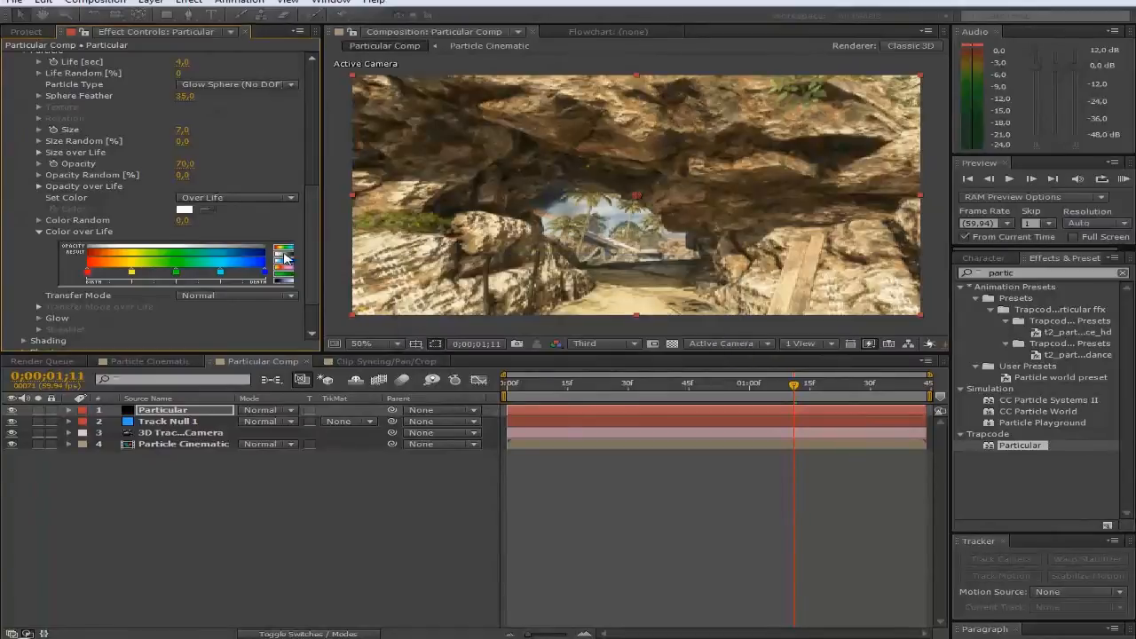
pyautogui.click(284, 257)
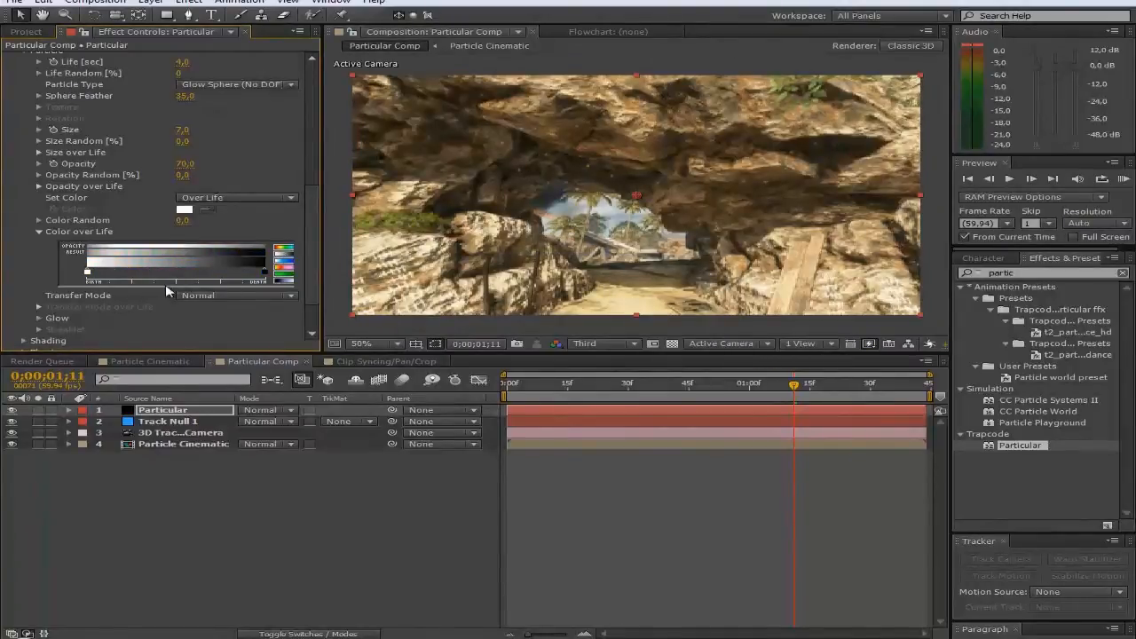
# Step: Recolour the two gradient stops to dark purple 8501A6 and light violet
pyautogui.doubleClick(266, 275)
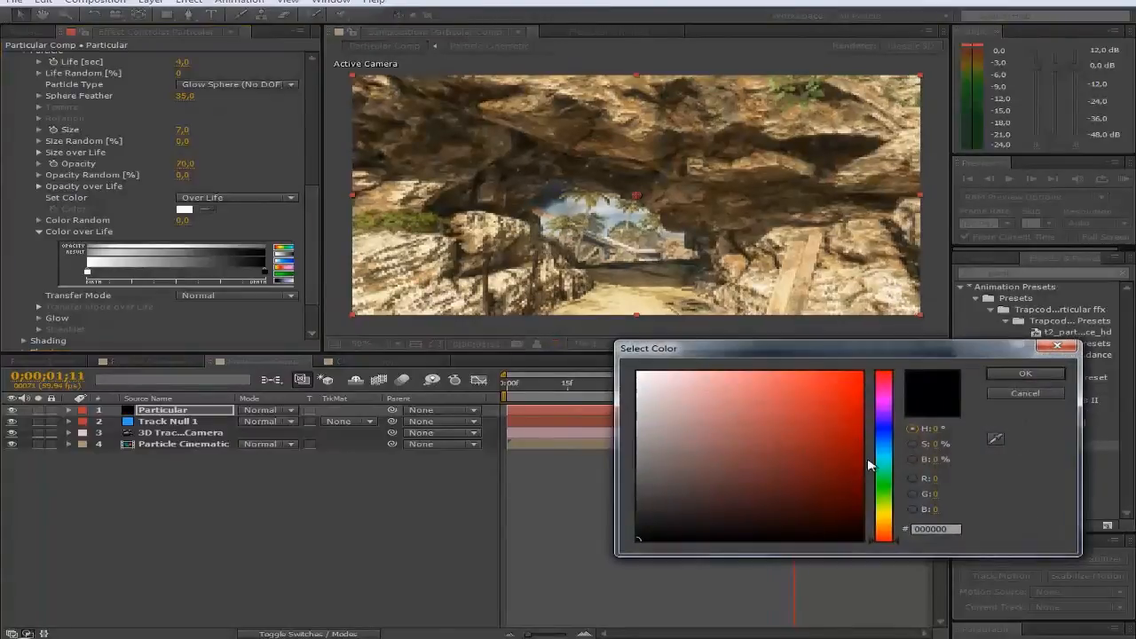
pyautogui.click(884, 404)
pyautogui.moveTo(854, 493)
pyautogui.mouseDown()
pyautogui.moveTo(861, 507)
pyautogui.moveTo(875, 484)
pyautogui.moveTo(870, 437)
pyautogui.moveTo(850, 453)
pyautogui.moveTo(858, 429)
pyautogui.mouseUp()
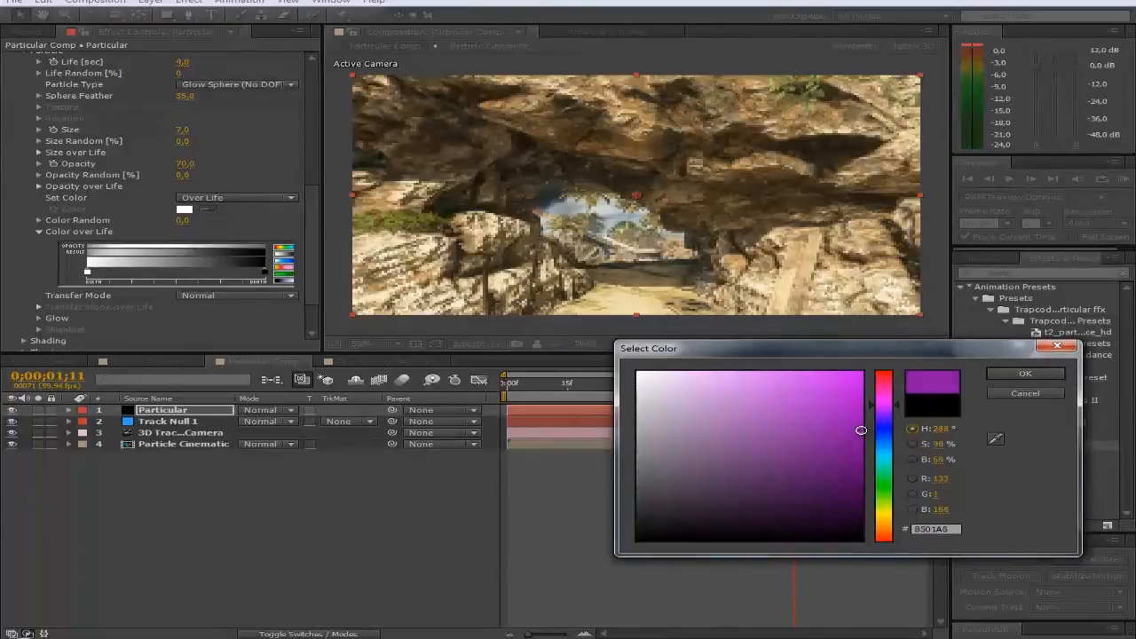
pyautogui.click(1014, 373)
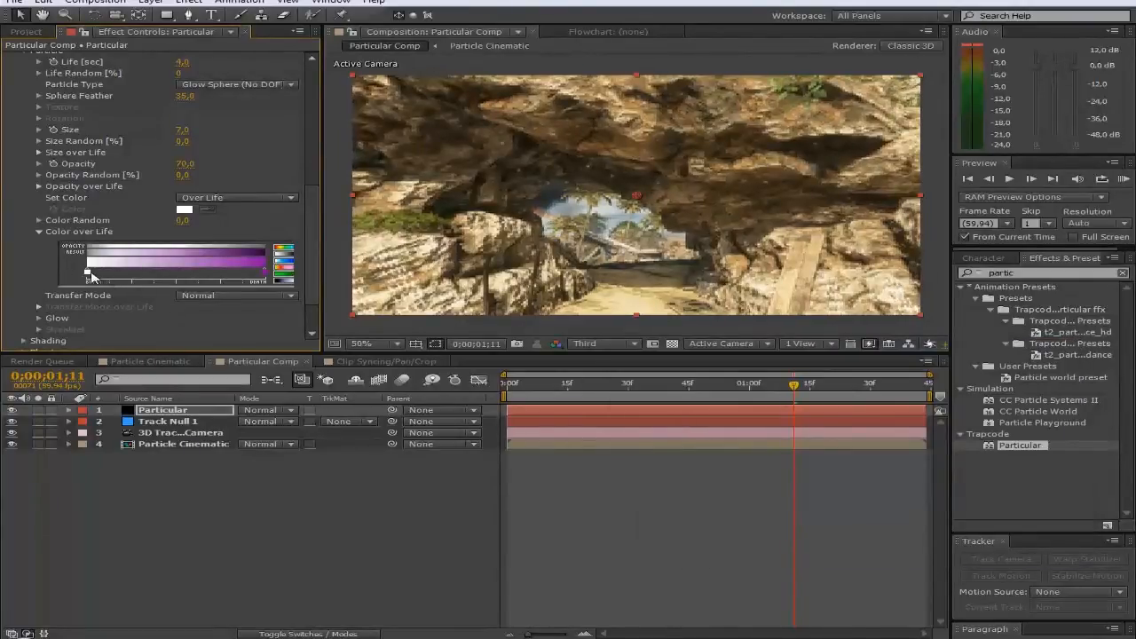
pyautogui.doubleClick(88, 275)
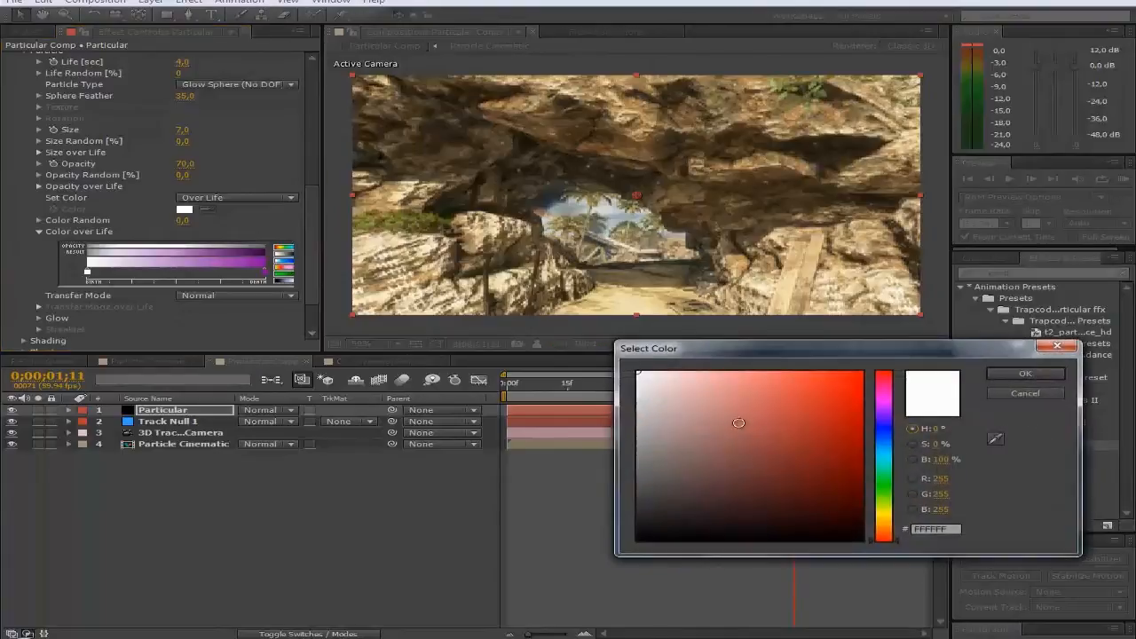
pyautogui.click(884, 404)
pyautogui.click(711, 376)
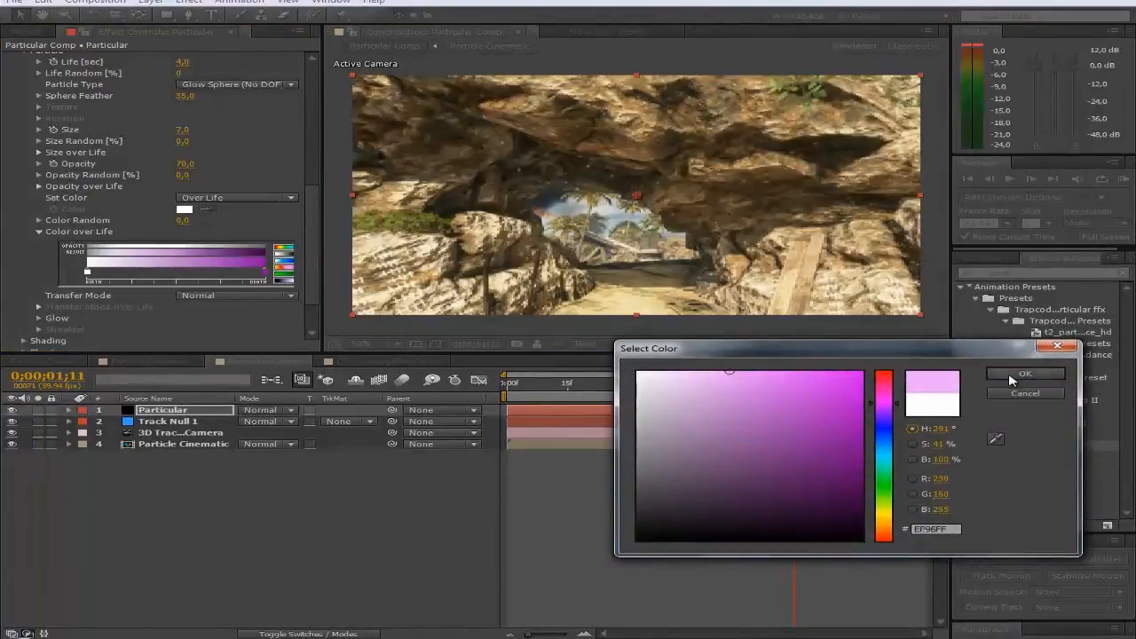
pyautogui.click(1021, 374)
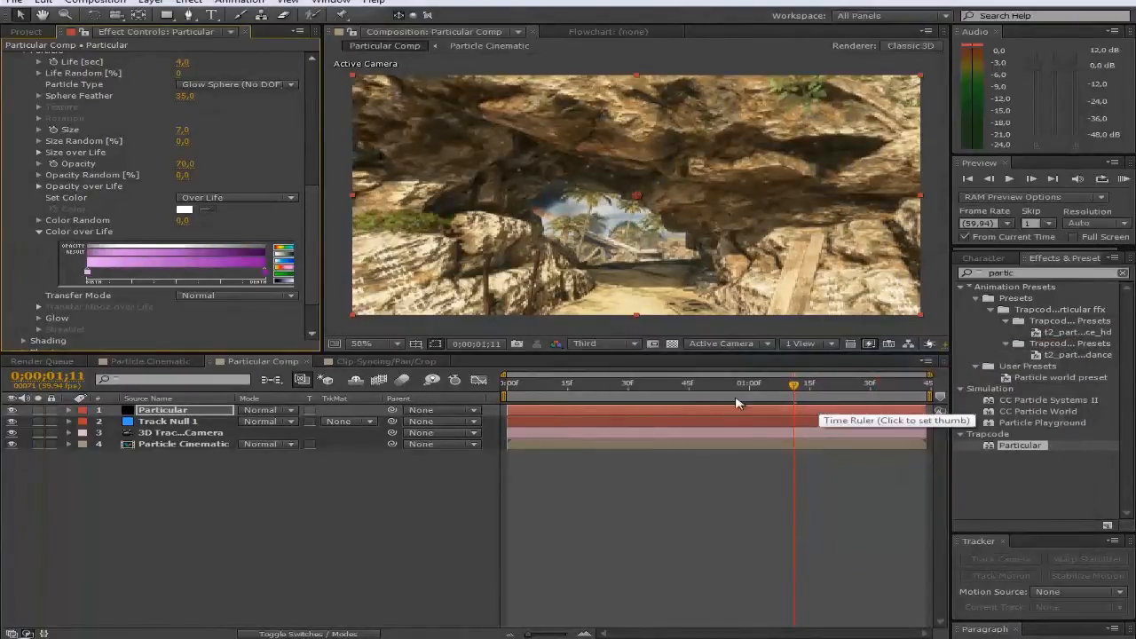
# Step: Set the particle Size to 15, then raise it to 17
pyautogui.scroll(1, 211, 254)
pyautogui.scroll(3, 211, 254)
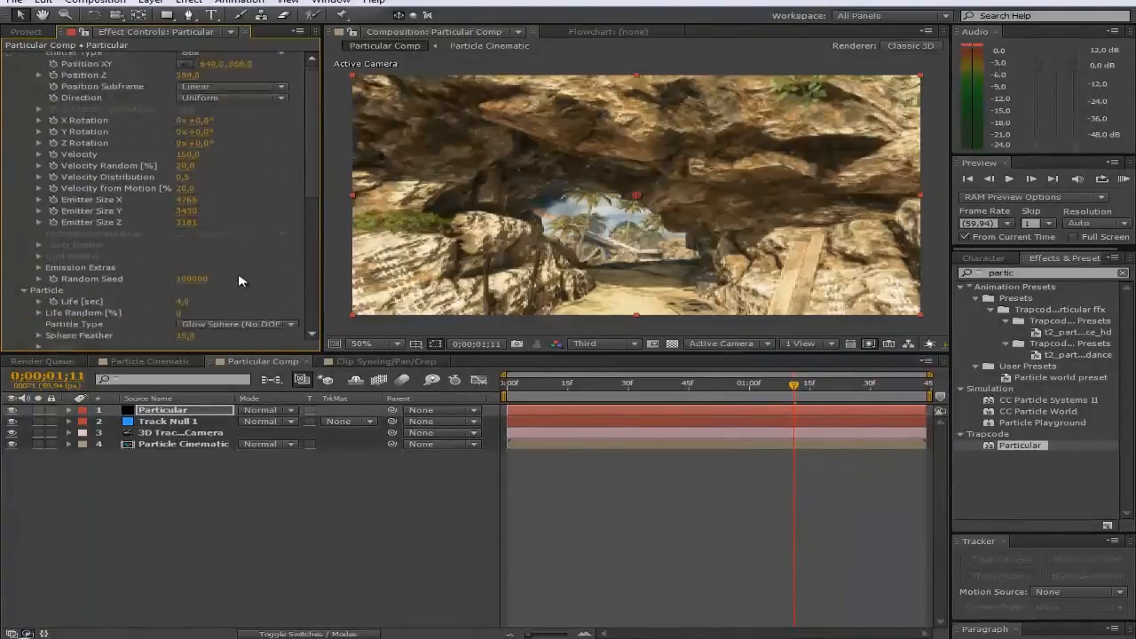
pyautogui.click(183, 250)
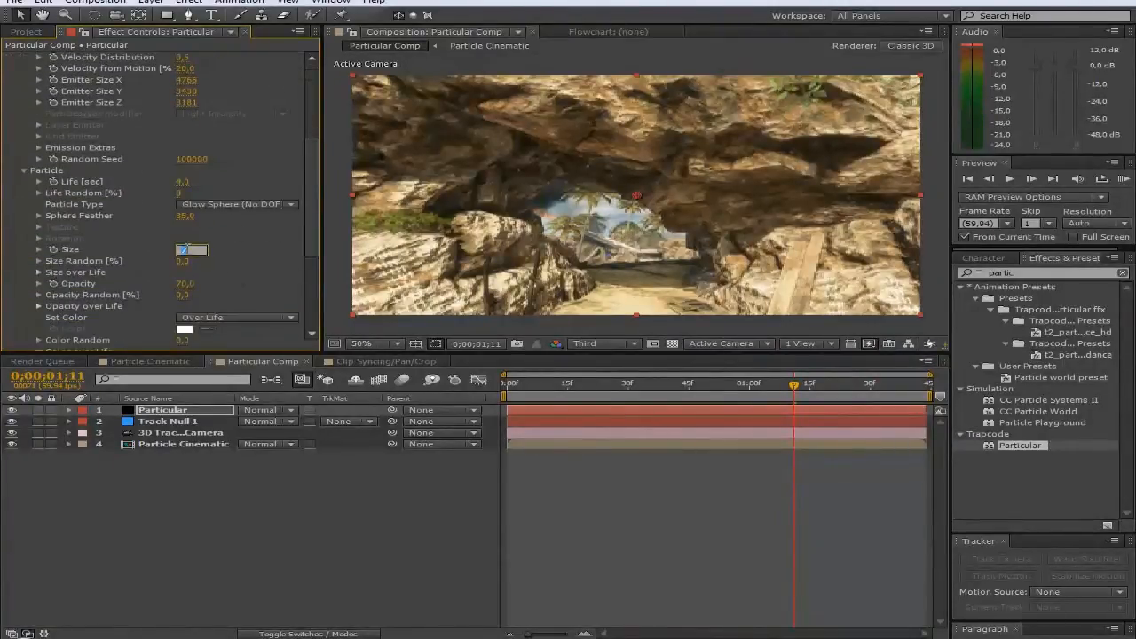
pyautogui.write('15')
pyautogui.press('Return')
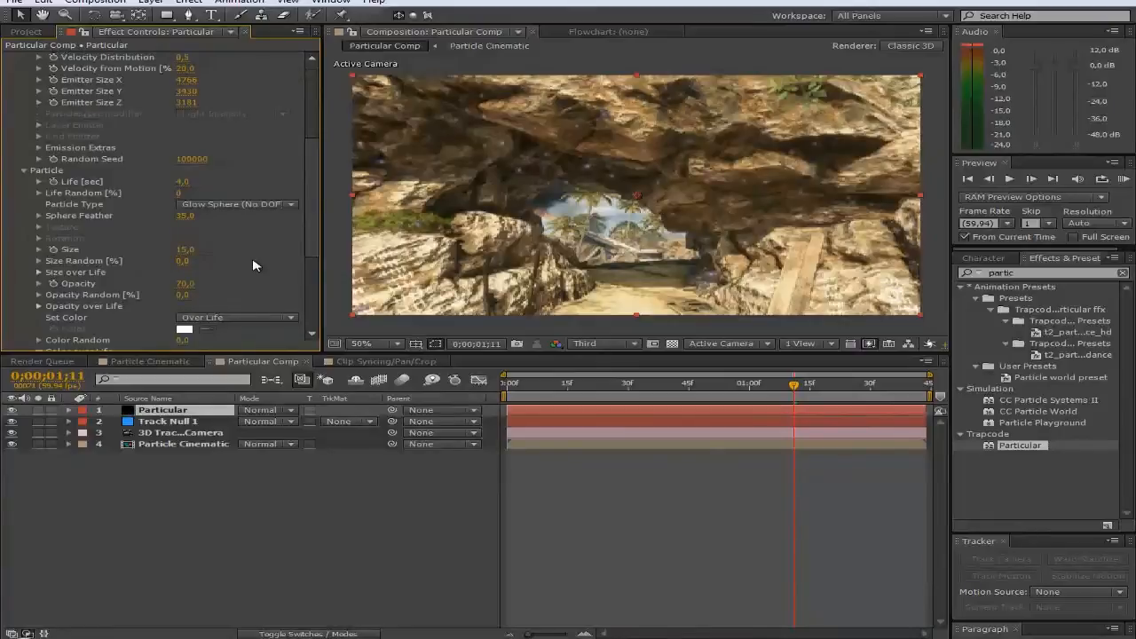
pyautogui.click(186, 250)
pyautogui.write('17')
pyautogui.press('Return')
# Step: Change the particles' Transfer Mode to Add
pyautogui.scroll(-5, 253, 266)
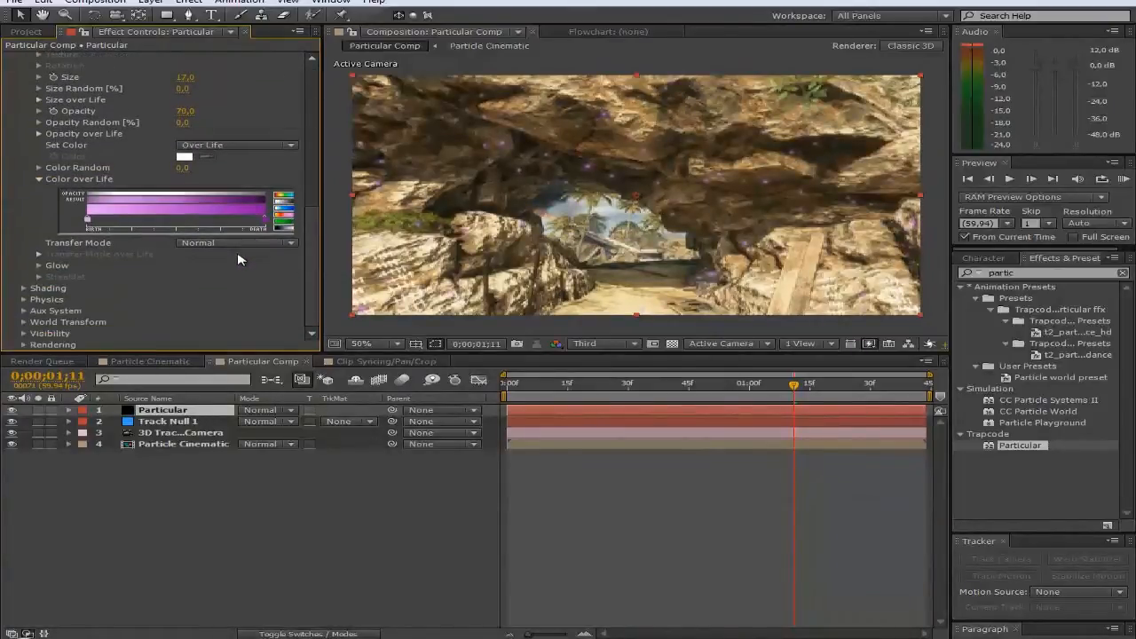
pyautogui.click(228, 244)
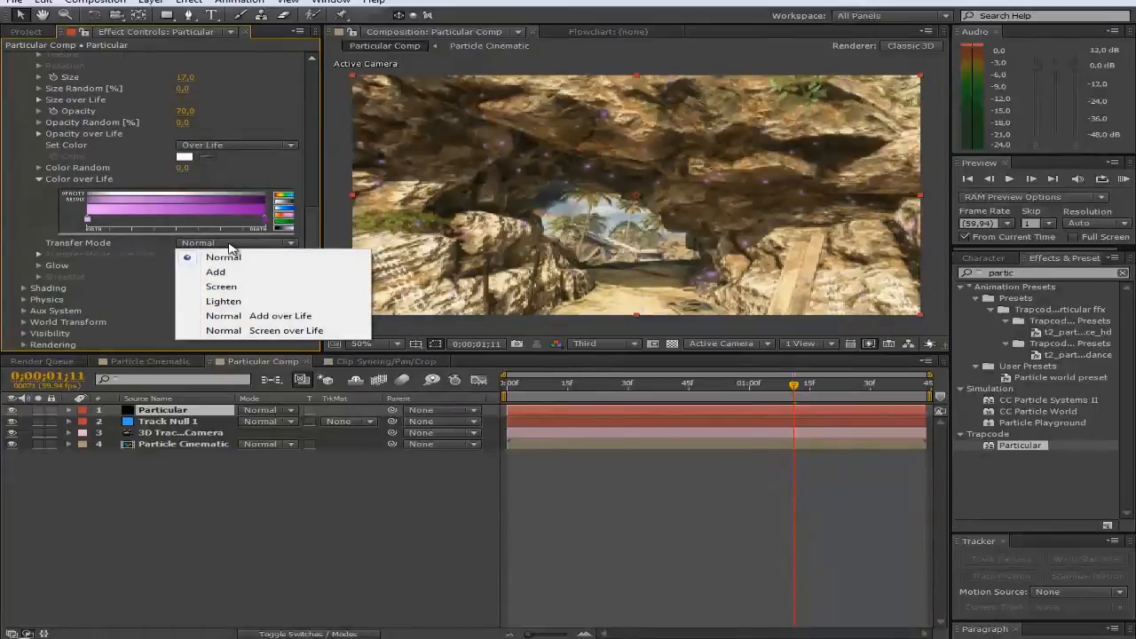
pyautogui.click(227, 272)
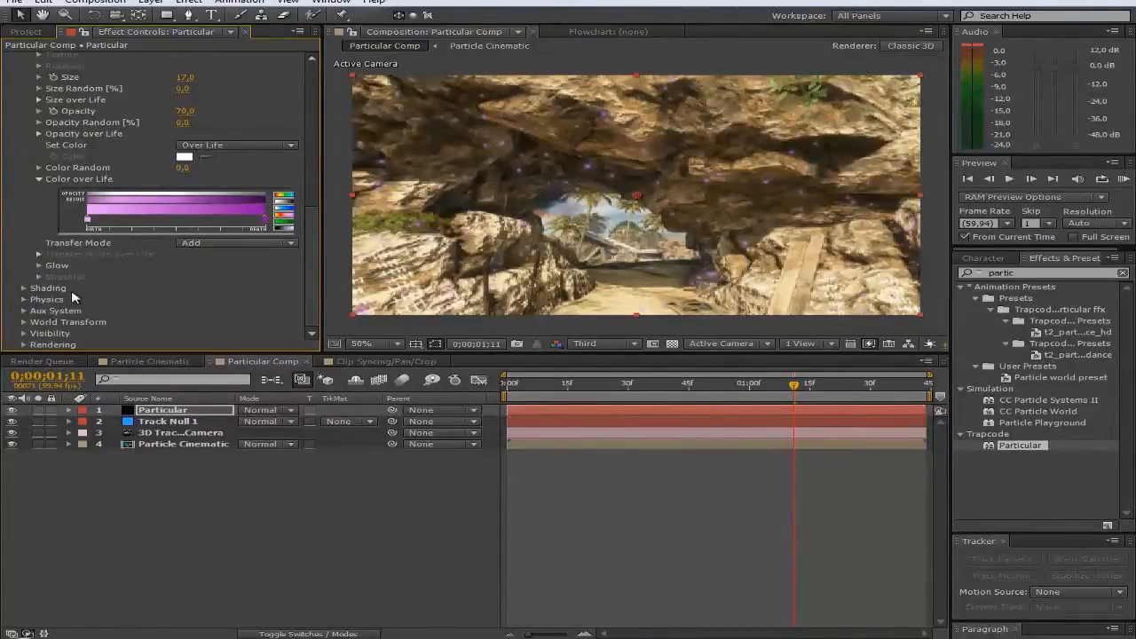
pyautogui.click(23, 300)
pyautogui.scroll(-2, 36, 302)
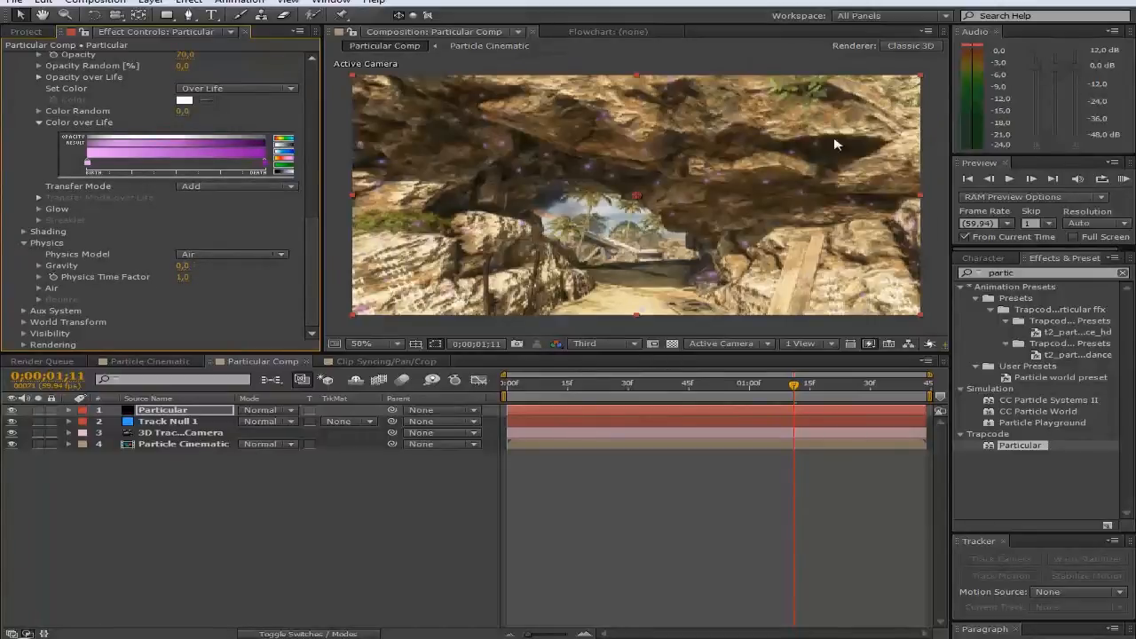
# Step: Test a Gravity of 500 on the timeline, then set Gravity back to 0
pyautogui.moveTo(182, 267); pyautogui.dragTo(208, 267)
pyautogui.click(192, 266)
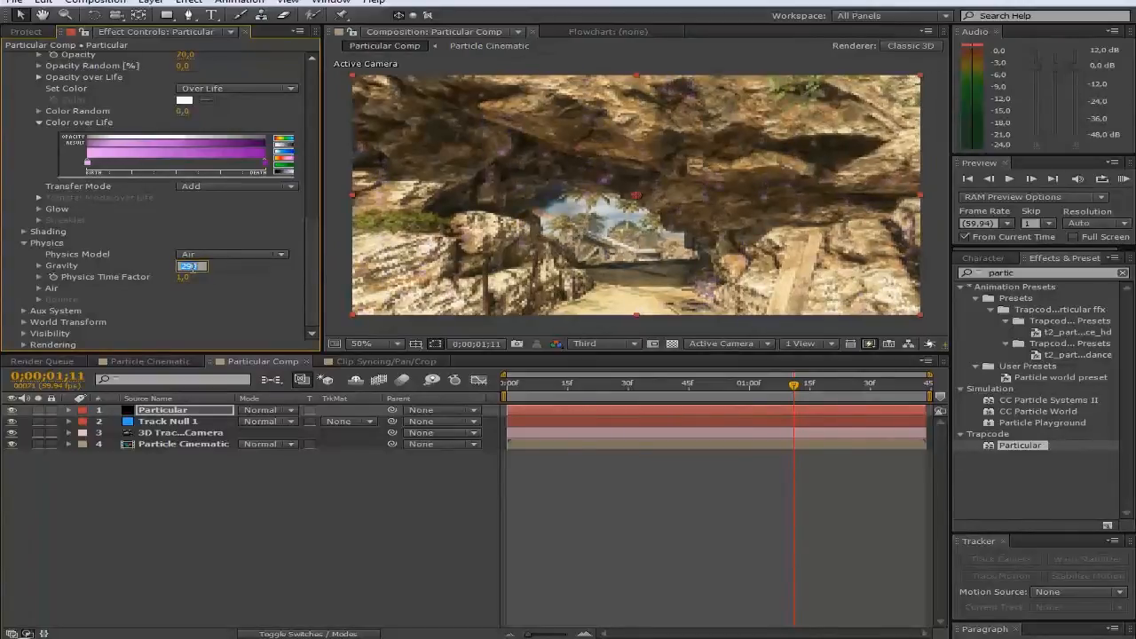
pyautogui.write('500')
pyautogui.press('Return')
pyautogui.moveTo(723, 388)
pyautogui.mouseDown()
pyautogui.moveTo(627, 385)
pyautogui.moveTo(894, 385)
pyautogui.moveTo(583, 385)
pyautogui.moveTo(714, 383)
pyautogui.mouseUp()
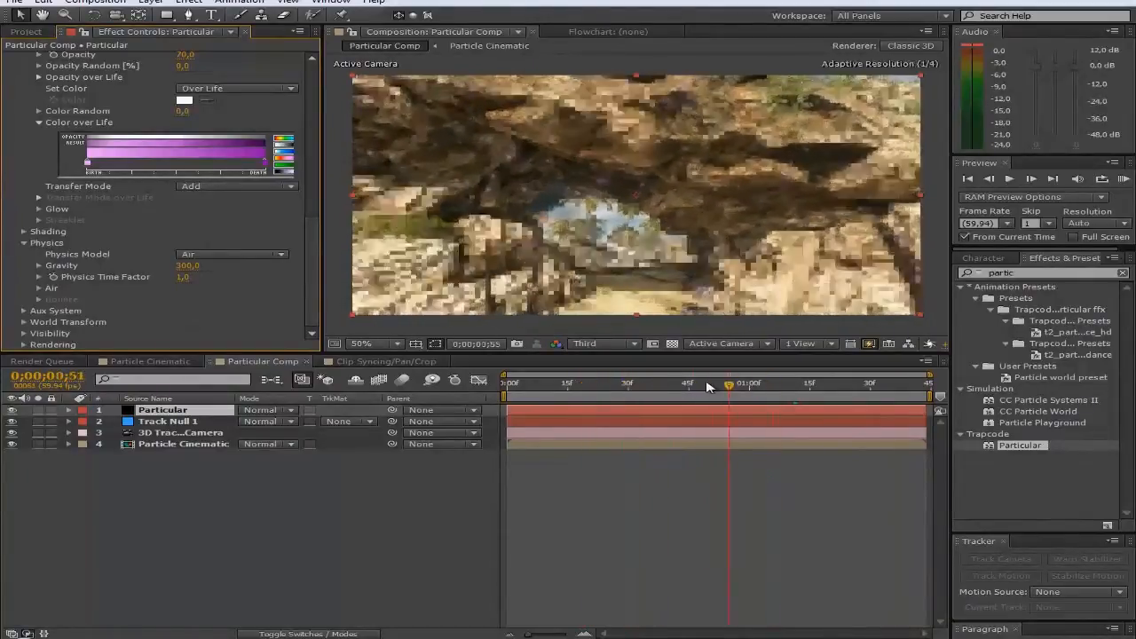
pyautogui.click(190, 266)
pyautogui.write('0')
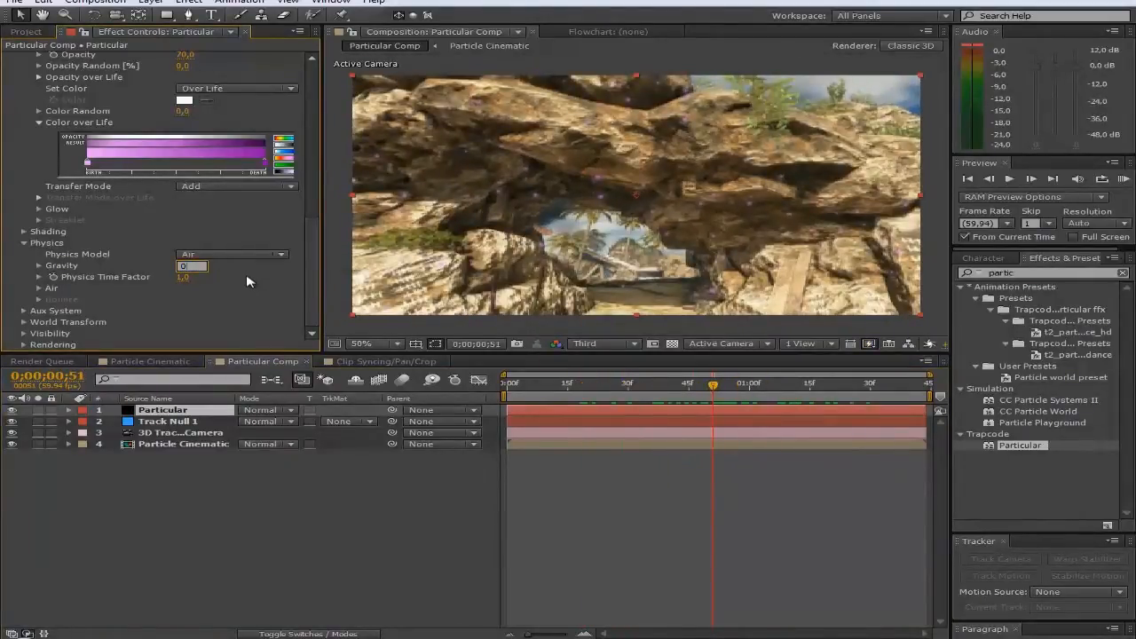
pyautogui.click(39, 287)
# Step: Keep the physics model as Air and expand its Turbulence Field settings
pyautogui.scroll(-3, 37, 293)
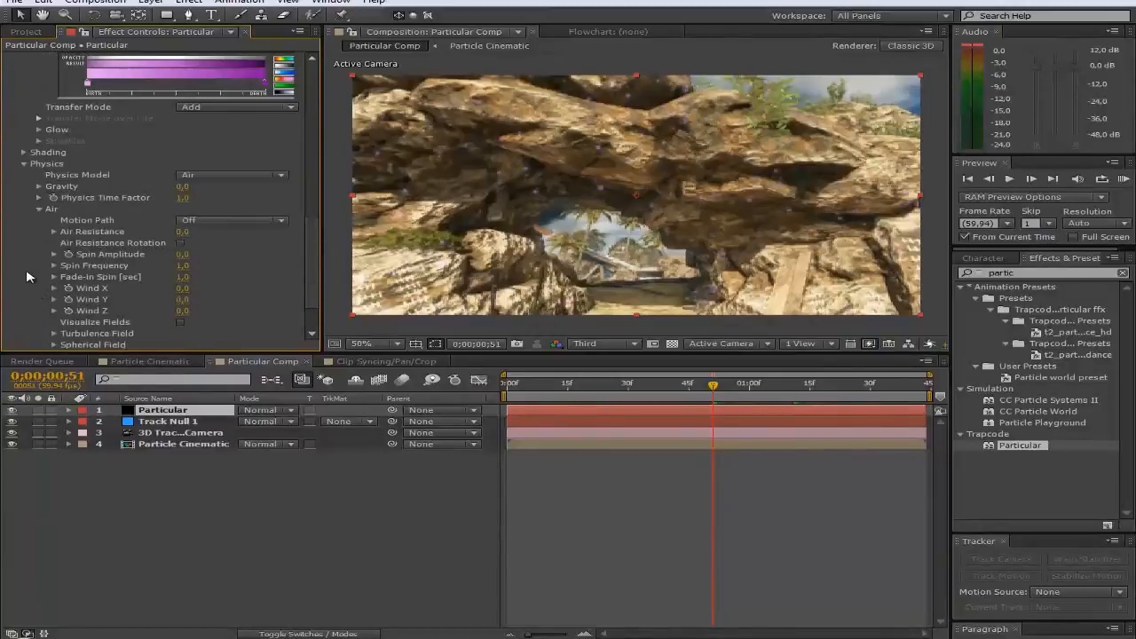
pyautogui.scroll(-1, 51, 278)
pyautogui.click(217, 147)
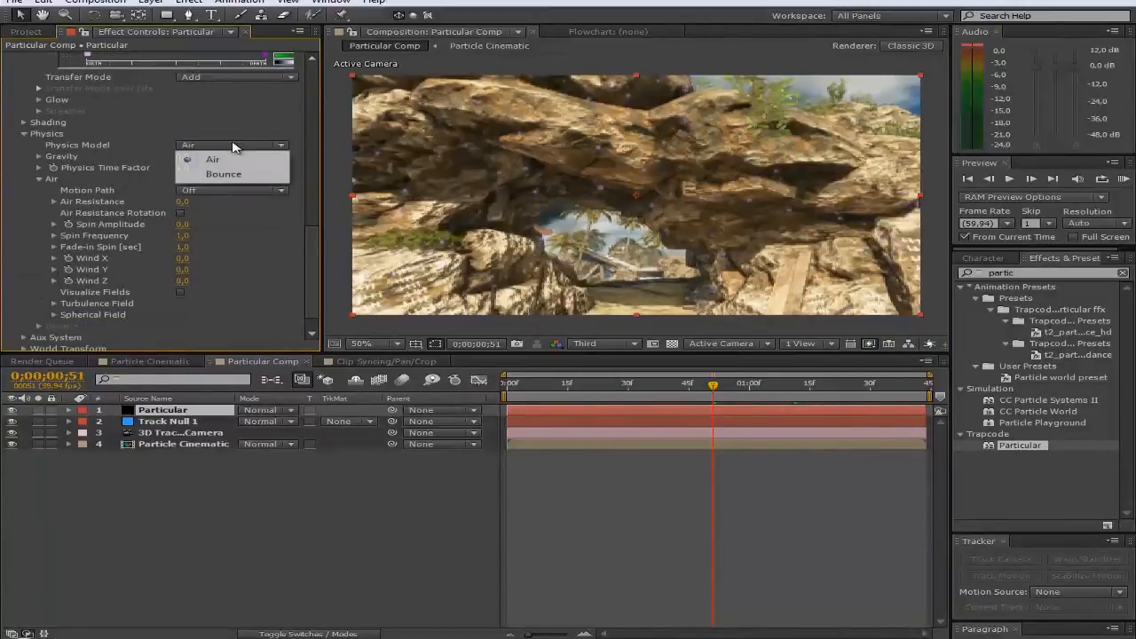
pyautogui.click(217, 146)
pyautogui.scroll(-1, 188, 290)
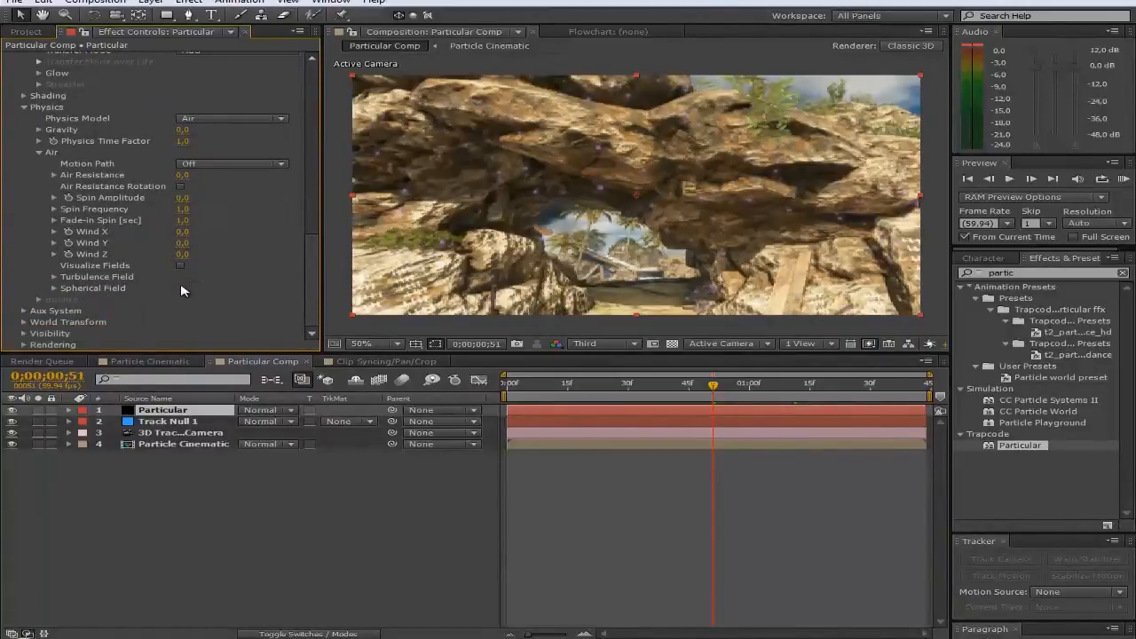
pyautogui.click(54, 277)
pyautogui.scroll(-3, 46, 293)
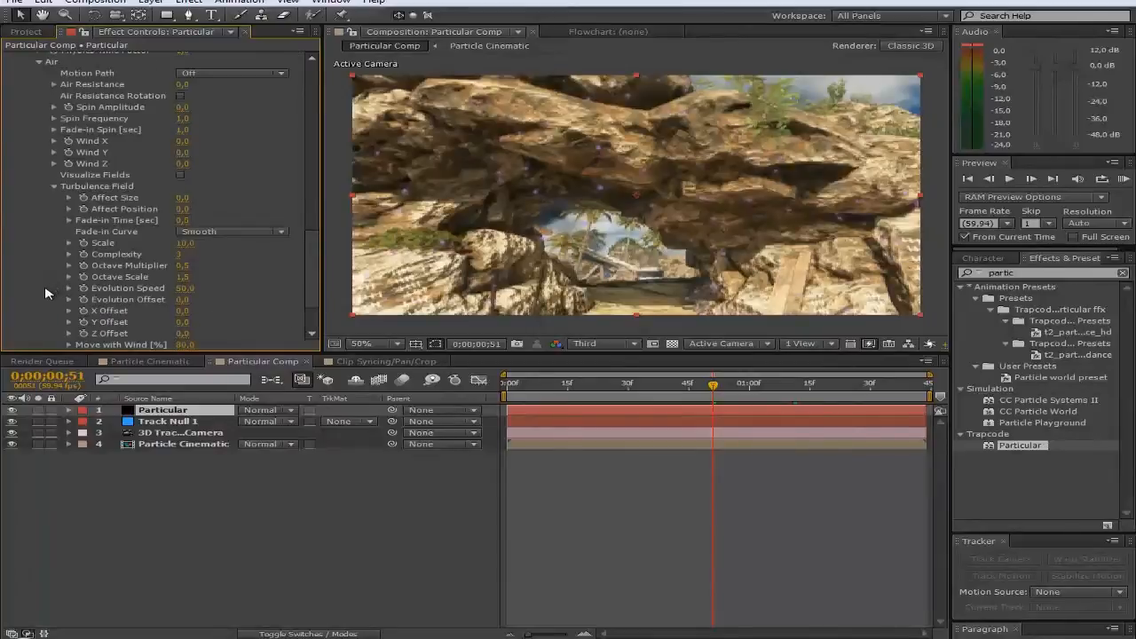
pyautogui.scroll(1, 55, 247)
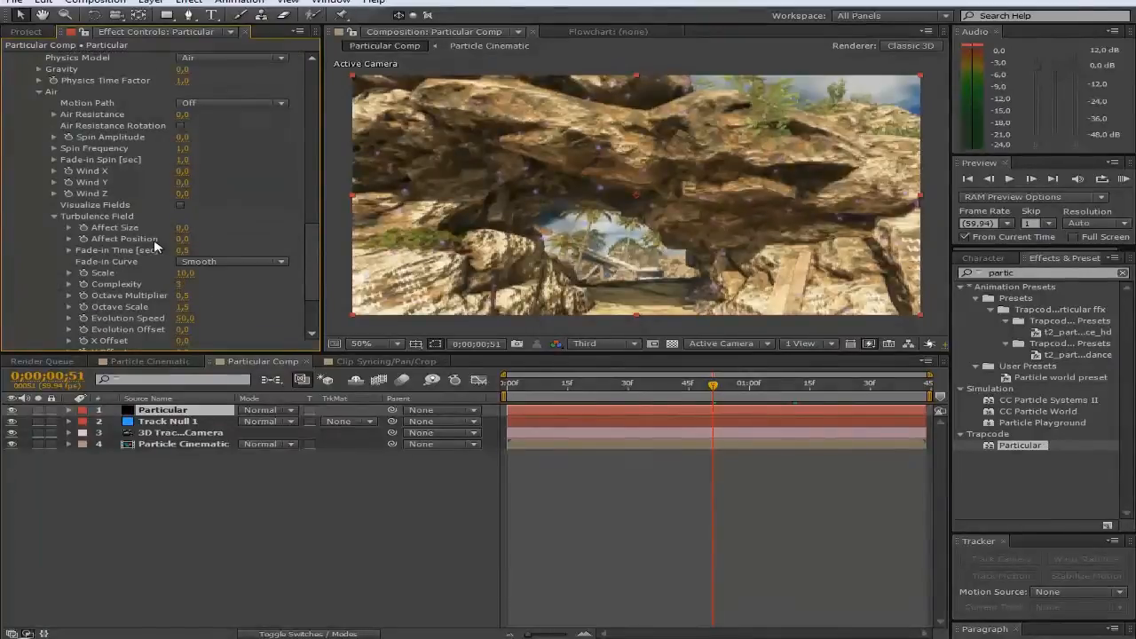
# Step: Set the Turbulence Field Affect Position, trying 50 before settling on 75
pyautogui.moveTo(185, 238); pyautogui.dragTo(217, 239)
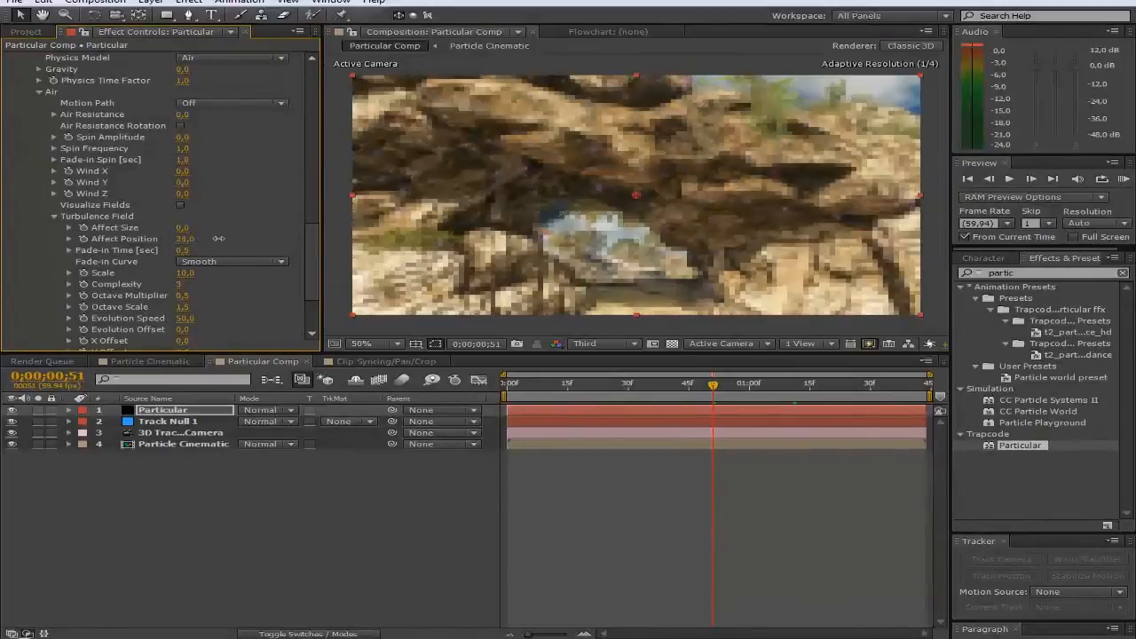
pyautogui.click(192, 239)
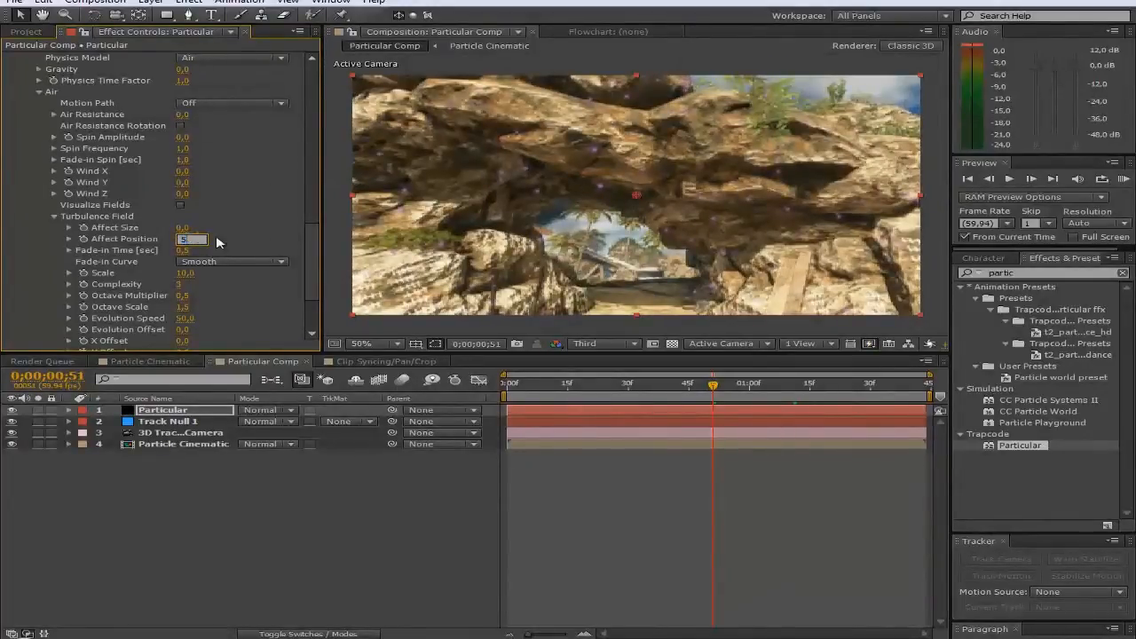
pyautogui.write('50')
pyautogui.press('Return')
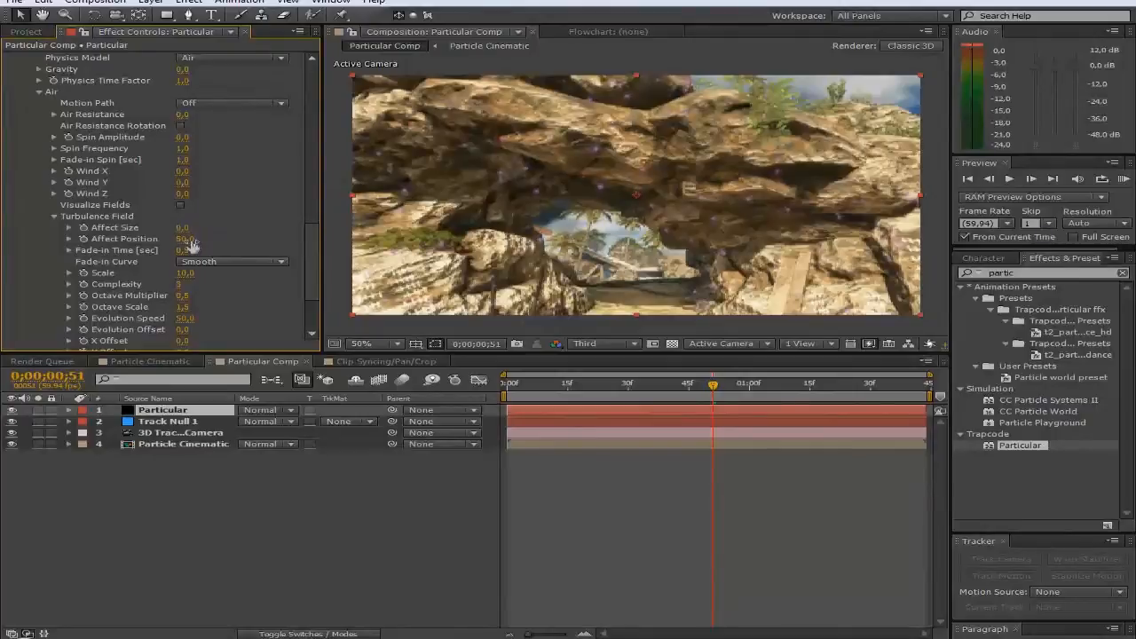
pyautogui.click(187, 240)
pyautogui.scroll(3, 245, 241)
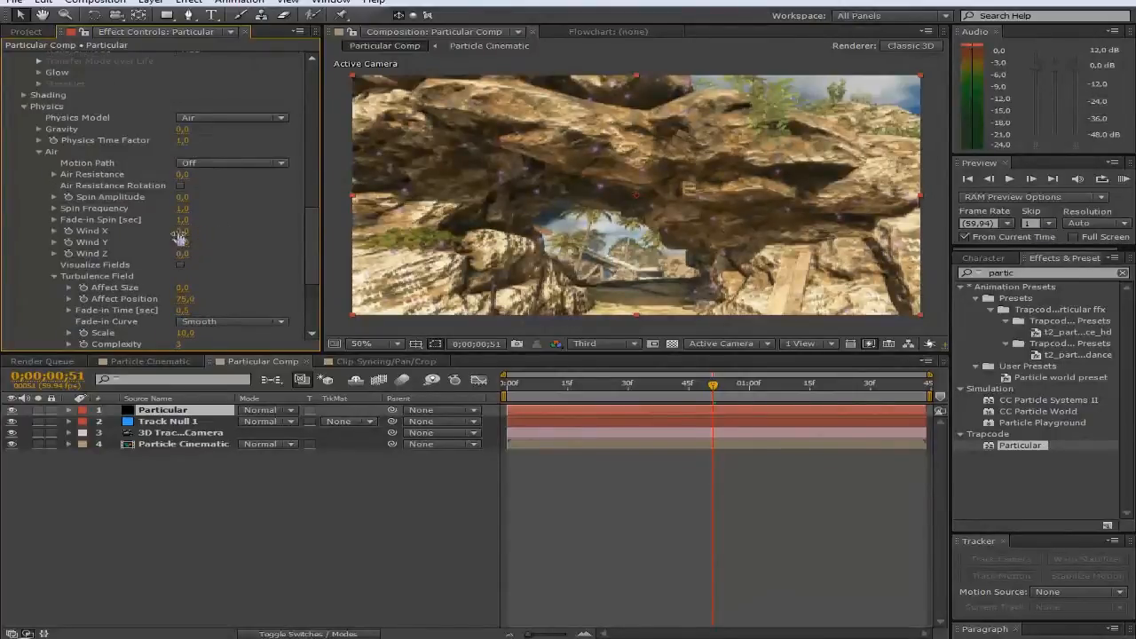
# Step: Set the Air wind to X 133, Y -30, Z -184 and preview the drift across frames
pyautogui.moveTo(182, 231); pyautogui.dragTo(298, 228)
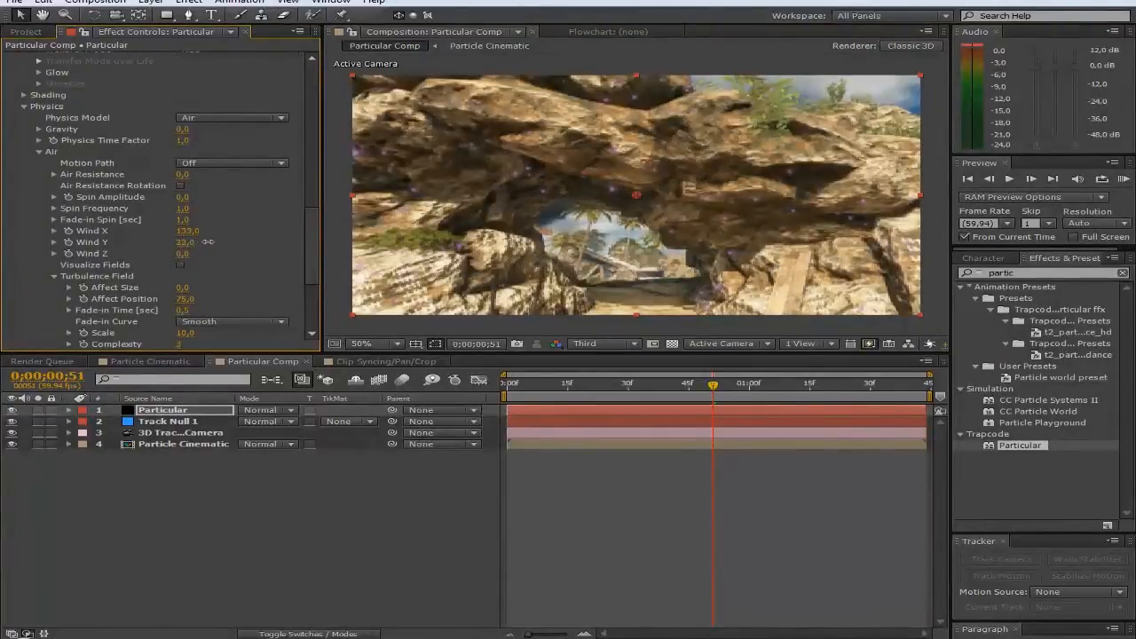
pyautogui.moveTo(206, 242); pyautogui.dragTo(292, 241)
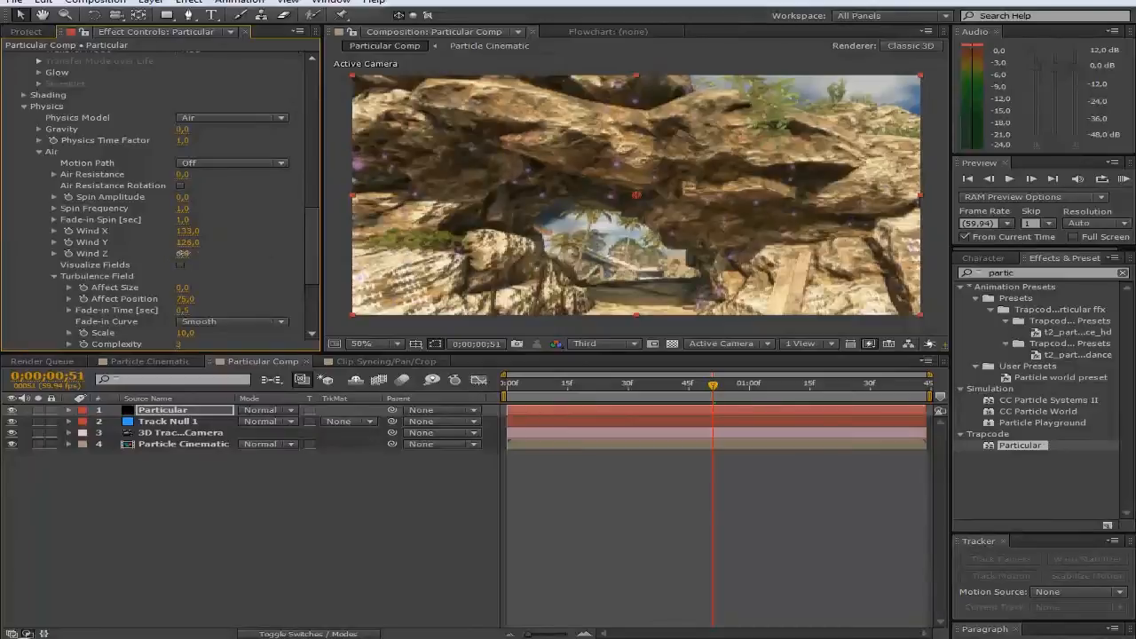
pyautogui.moveTo(181, 253); pyautogui.dragTo(70, 242)
pyautogui.moveTo(714, 384); pyautogui.dragTo(645, 384)
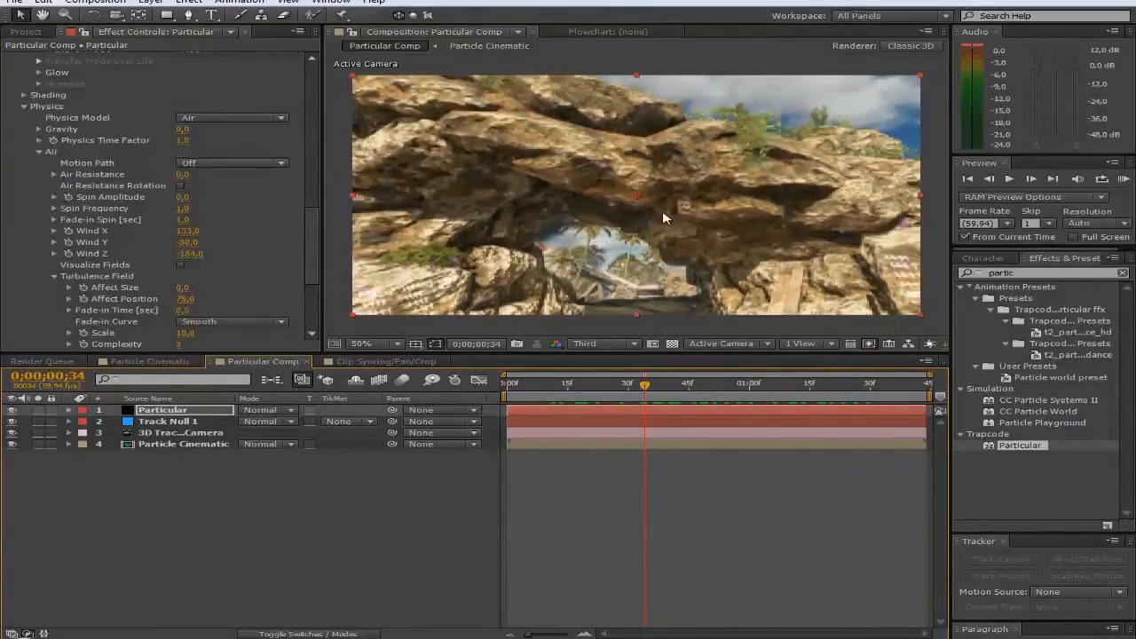
pyautogui.moveTo(646, 386); pyautogui.dragTo(826, 387)
# Step: Review the Particular settings, toggle the Opacity over Life graph, and select the effects search field
pyautogui.scroll(1, 146, 245)
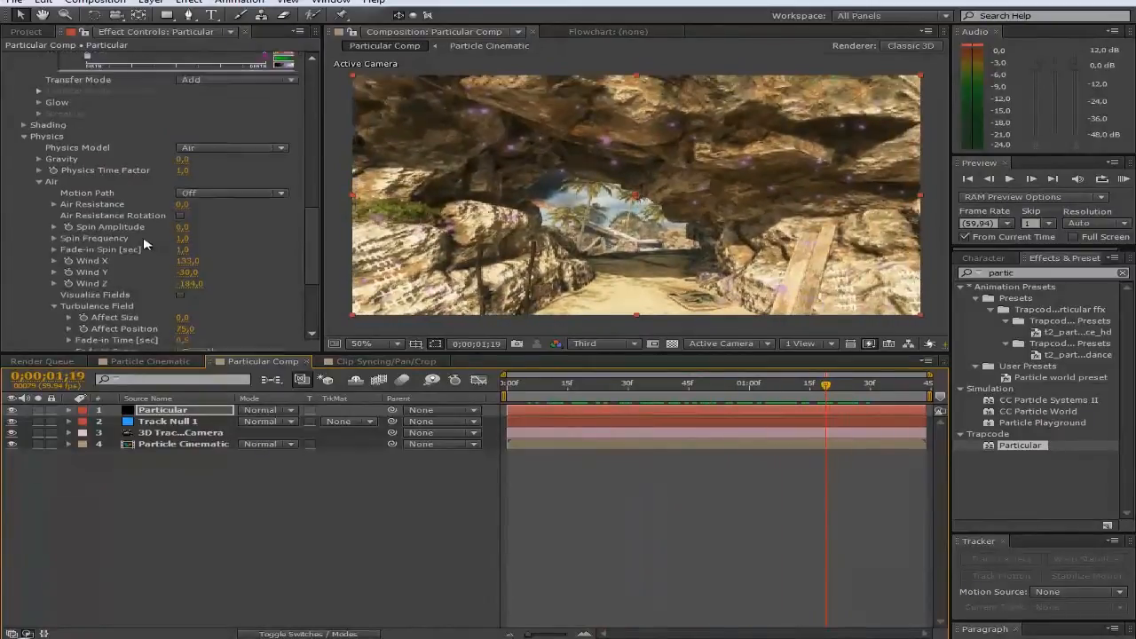
pyautogui.scroll(4, 144, 240)
pyautogui.click(58, 244)
pyautogui.scroll(7, 105, 233)
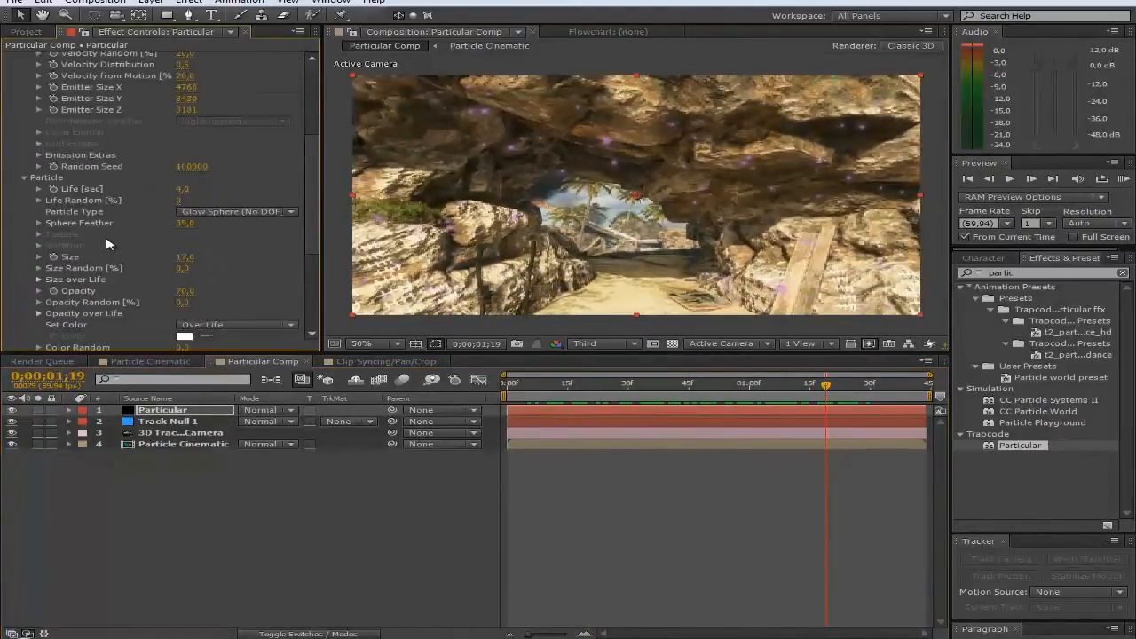
pyautogui.scroll(-1, 120, 318)
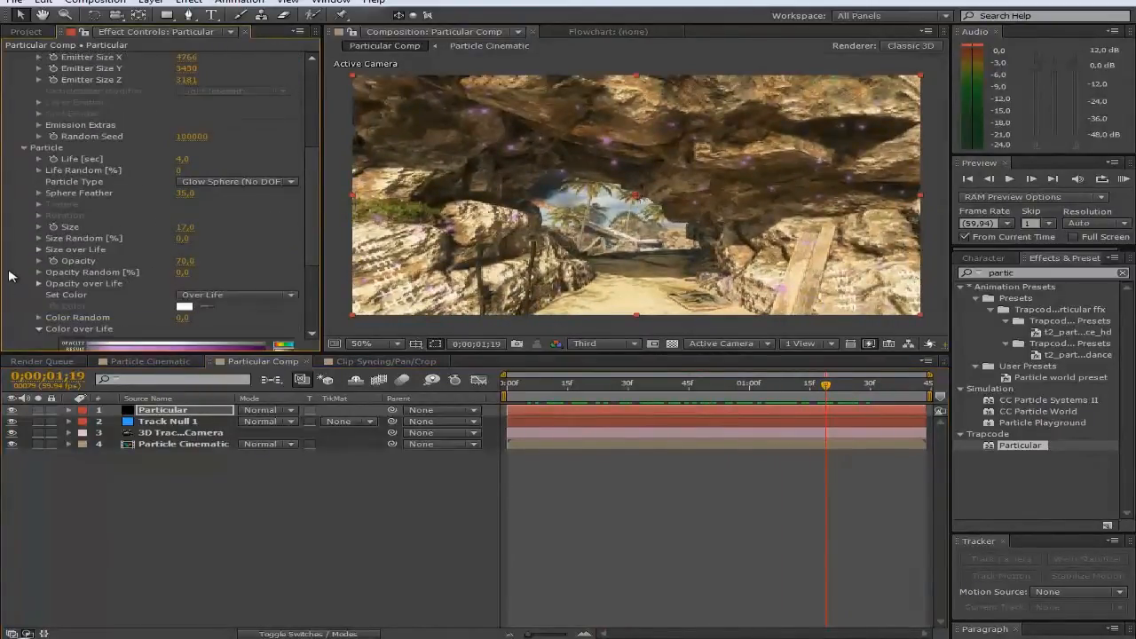
pyautogui.click(38, 284)
pyautogui.click(39, 284)
pyautogui.scroll(3, 239, 232)
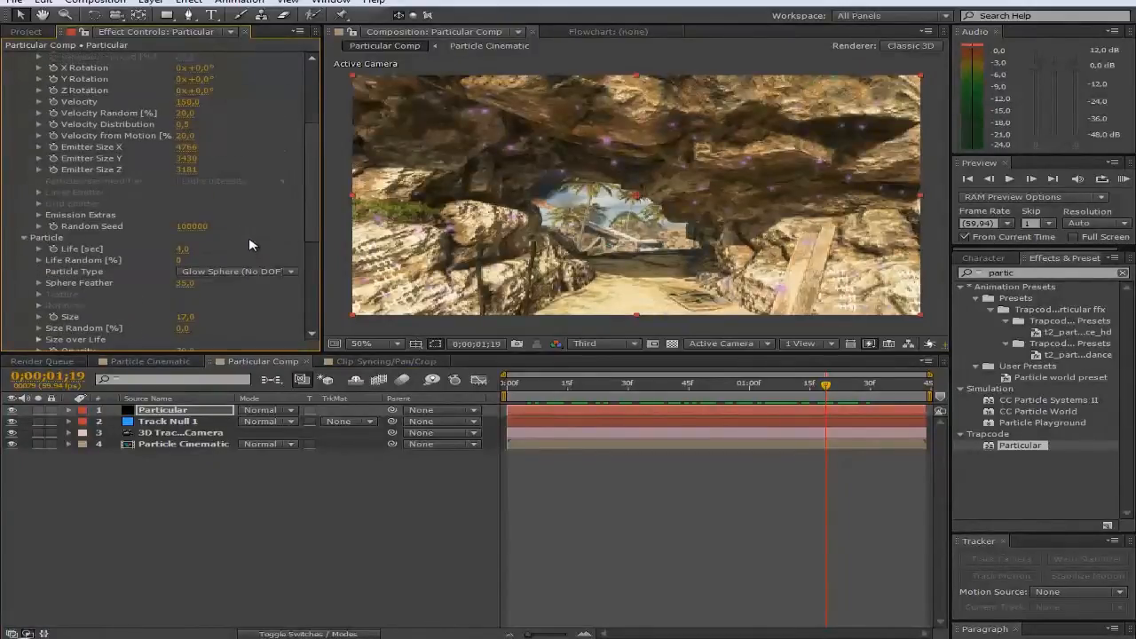
pyautogui.scroll(-7, 239, 232)
pyautogui.hotkey('ctrl', '5')
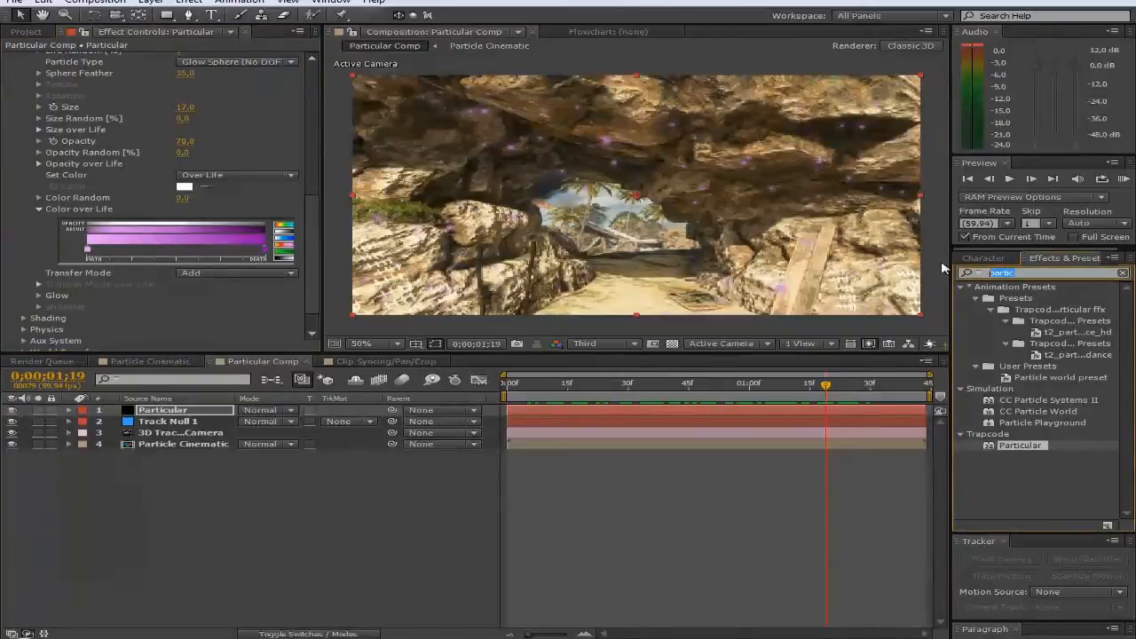
# Step: Search for 'glow' and apply the Glow effect to the Particular layer
pyautogui.write('glow')
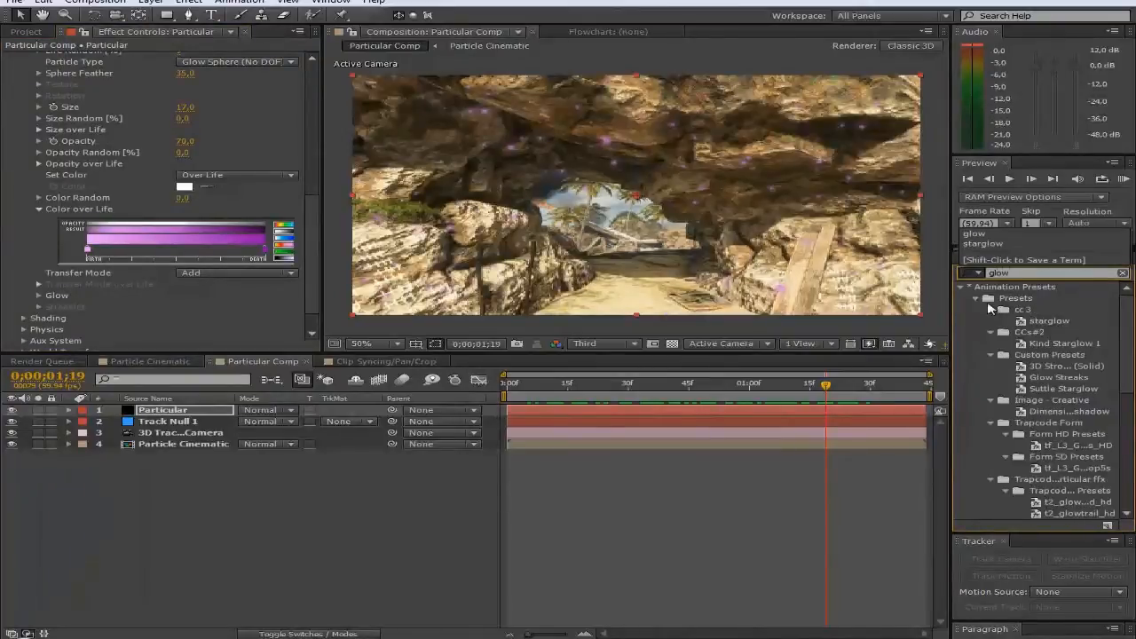
pyautogui.click(975, 299)
pyautogui.moveTo(1011, 469); pyautogui.dragTo(151, 411)
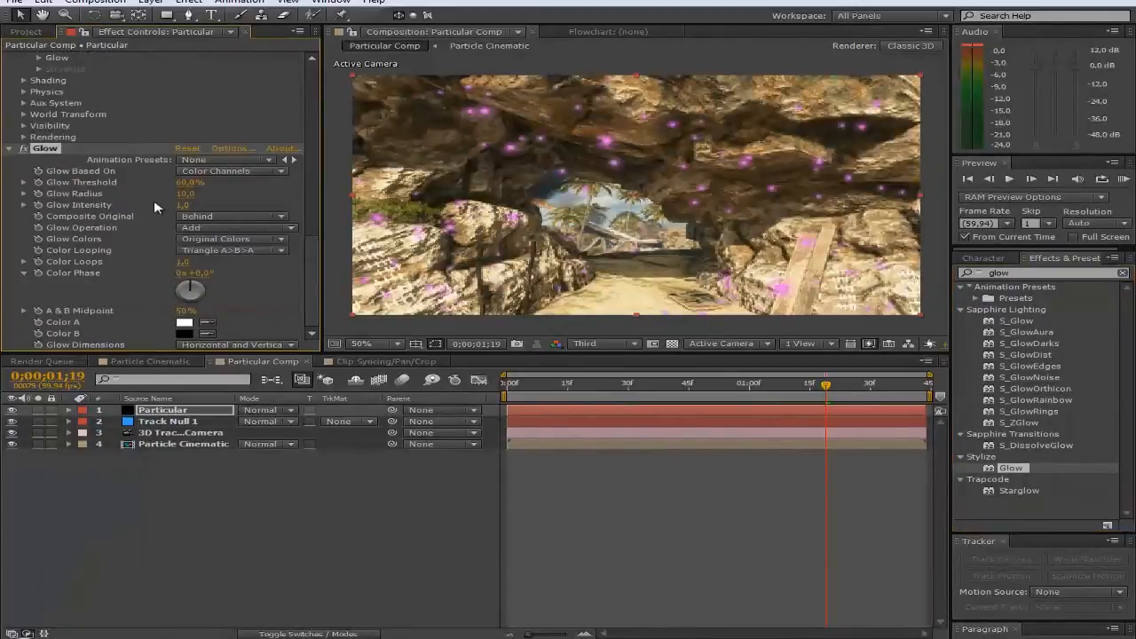
pyautogui.scroll(3, 158, 229)
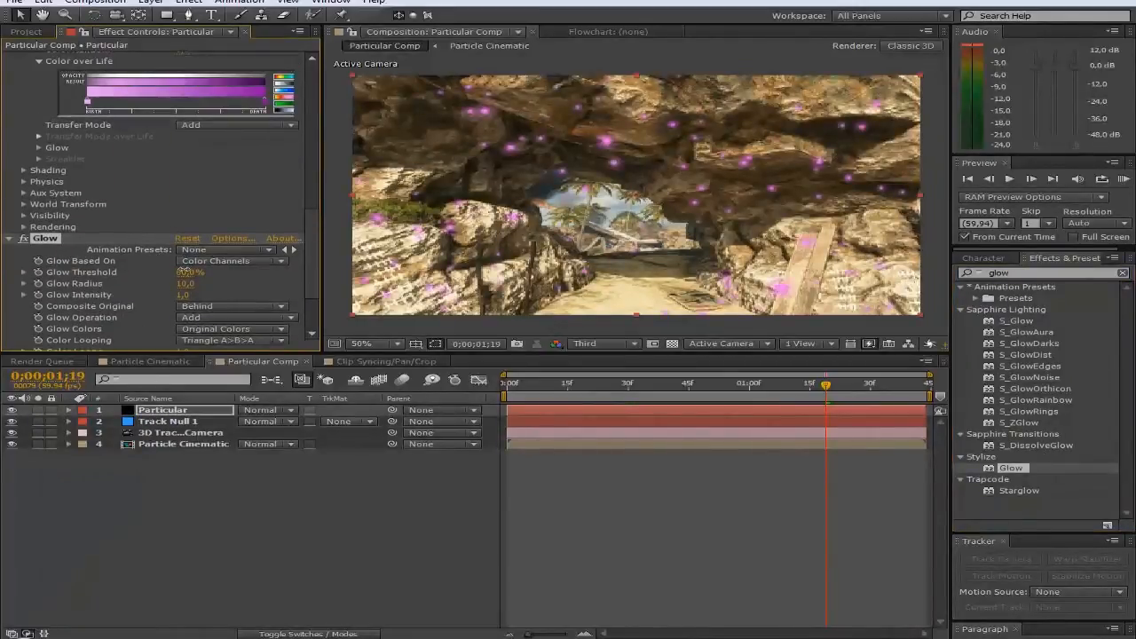
# Step: Set the Glow Threshold, trying 90% before settling on 65%
pyautogui.moveTo(209, 270); pyautogui.dragTo(173, 279)
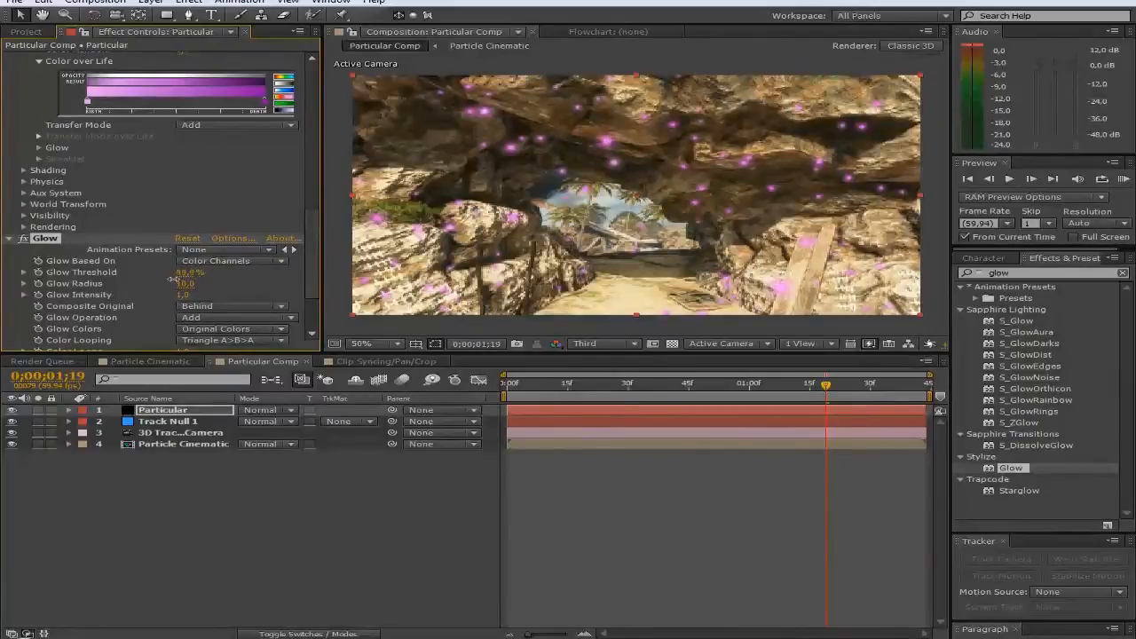
pyautogui.click(184, 279)
pyautogui.write('90')
pyautogui.press('Return')
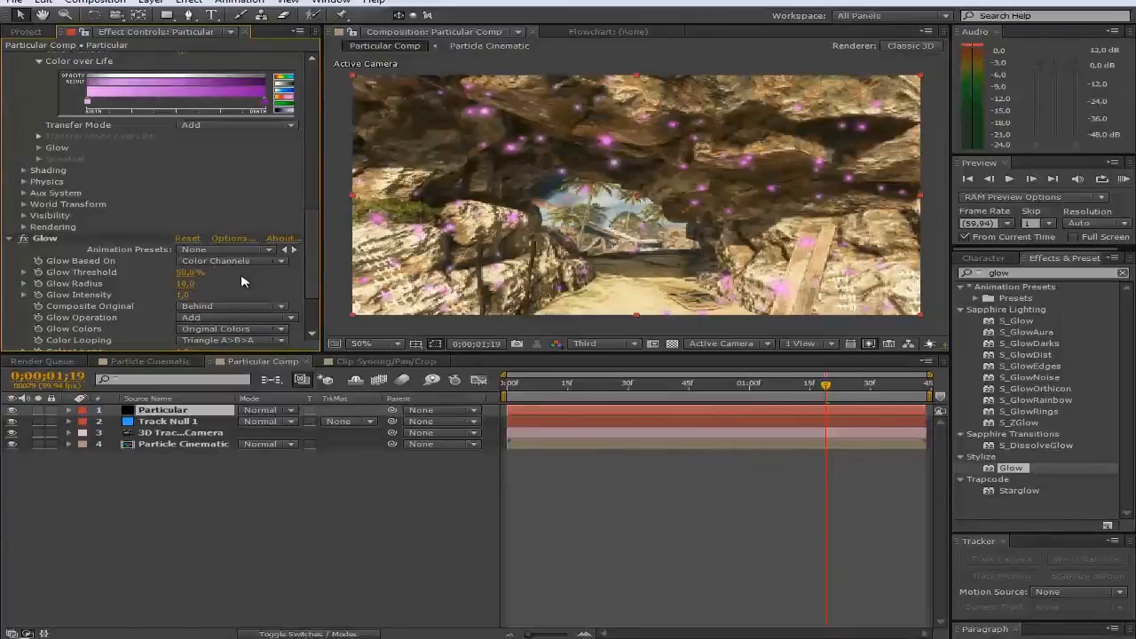
pyautogui.click(190, 275)
pyautogui.write('65')
pyautogui.press('Return')
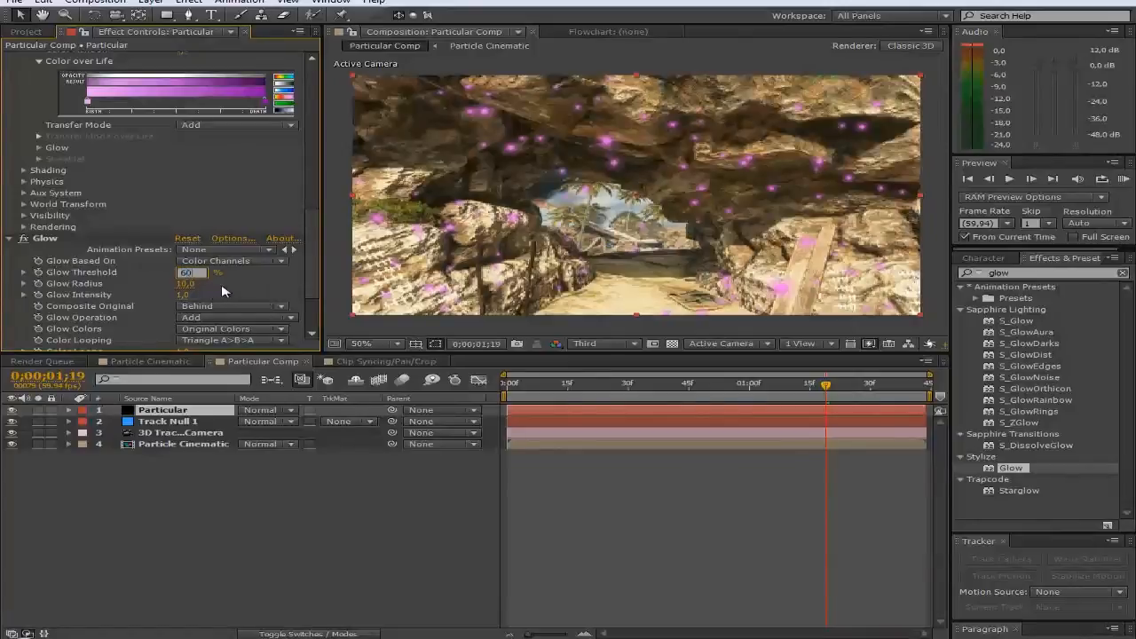
# Step: Set the Glow Radius to 50 and the Glow Intensity to 3
pyautogui.moveTo(185, 284); pyautogui.dragTo(283, 282)
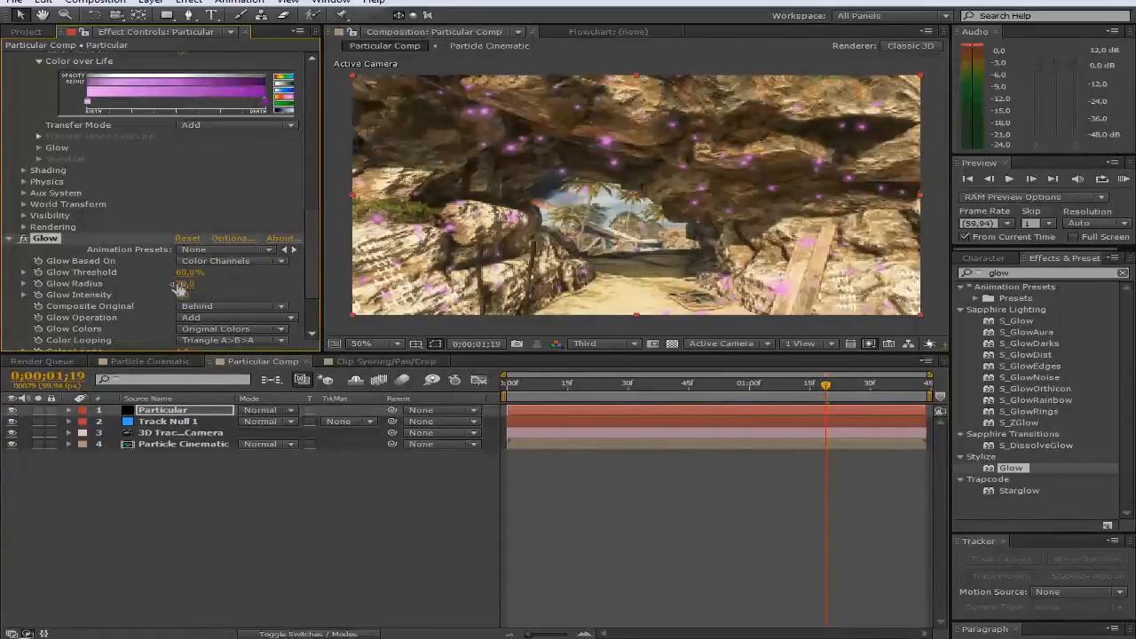
pyautogui.click(185, 284)
pyautogui.write('50')
pyautogui.press('Return')
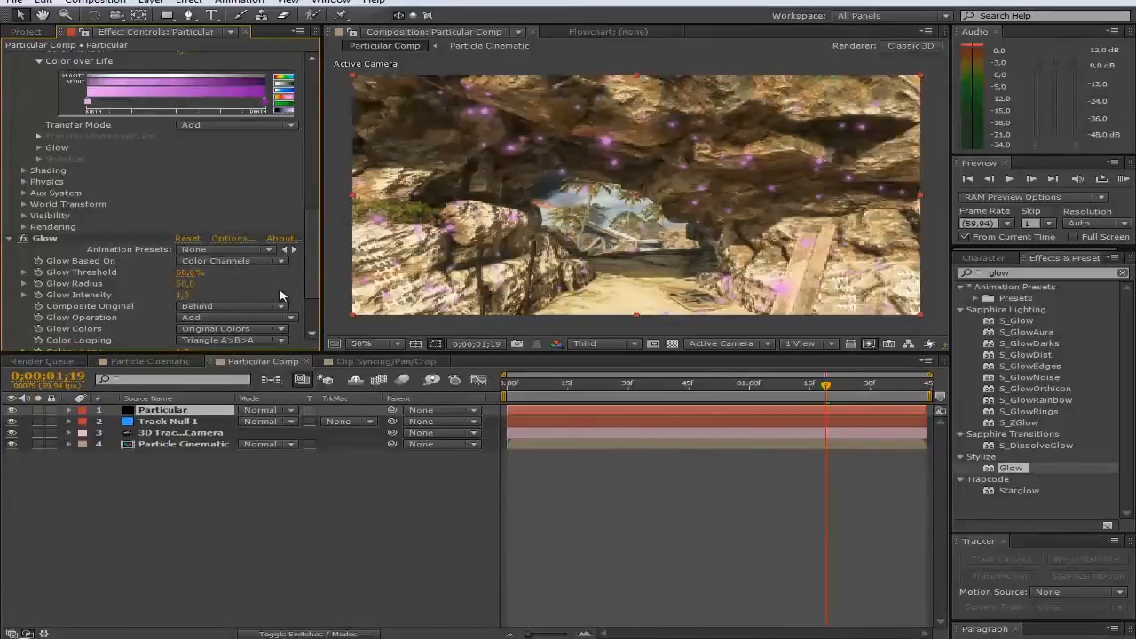
pyautogui.moveTo(181, 295); pyautogui.dragTo(265, 295)
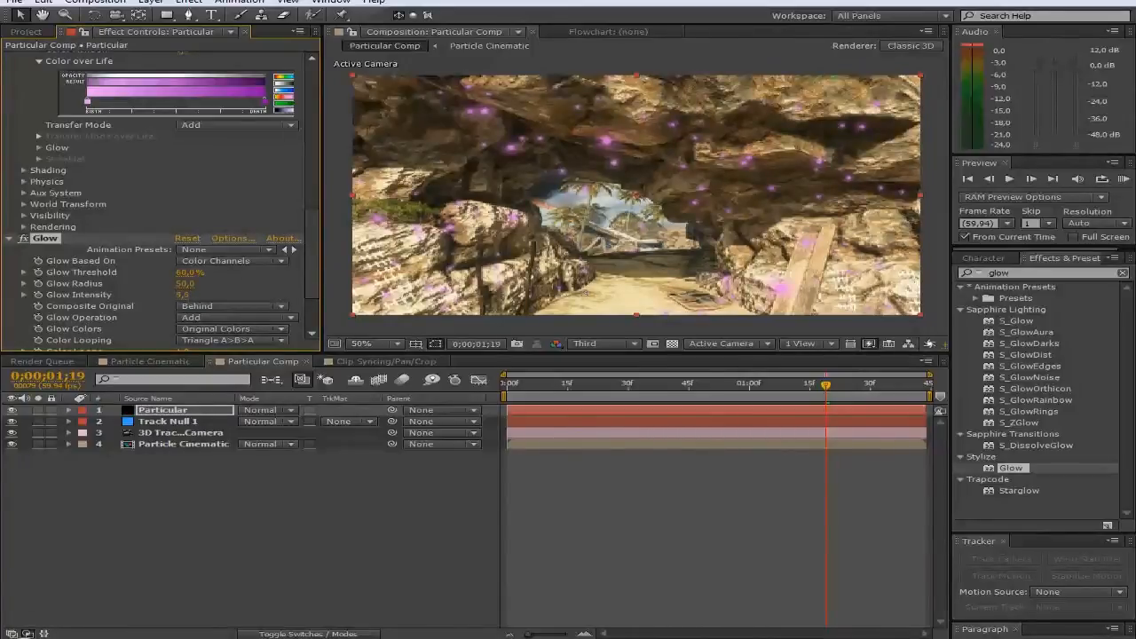
pyautogui.click(182, 295)
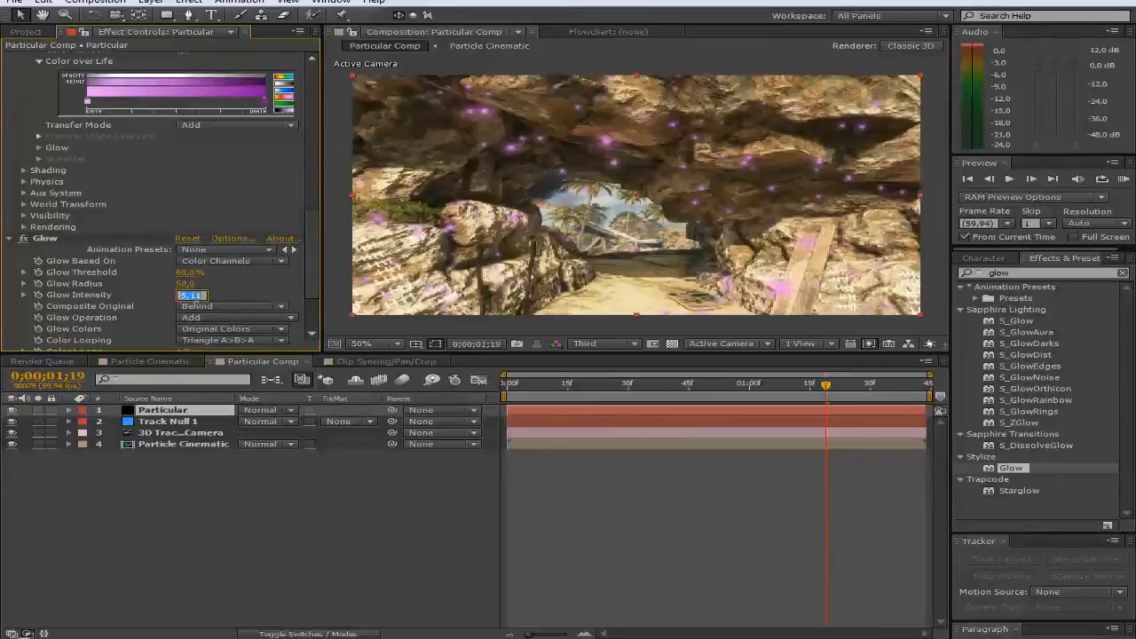
pyautogui.write('3')
pyautogui.press('Return')
pyautogui.scroll(-3, 245, 249)
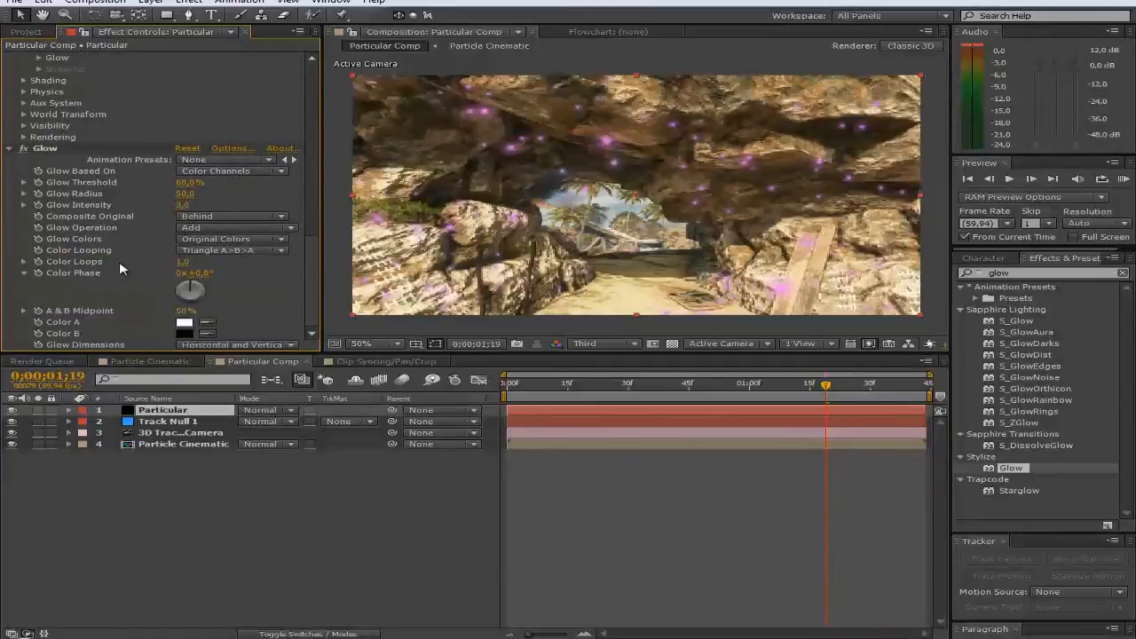
pyautogui.scroll(15, 239, 295)
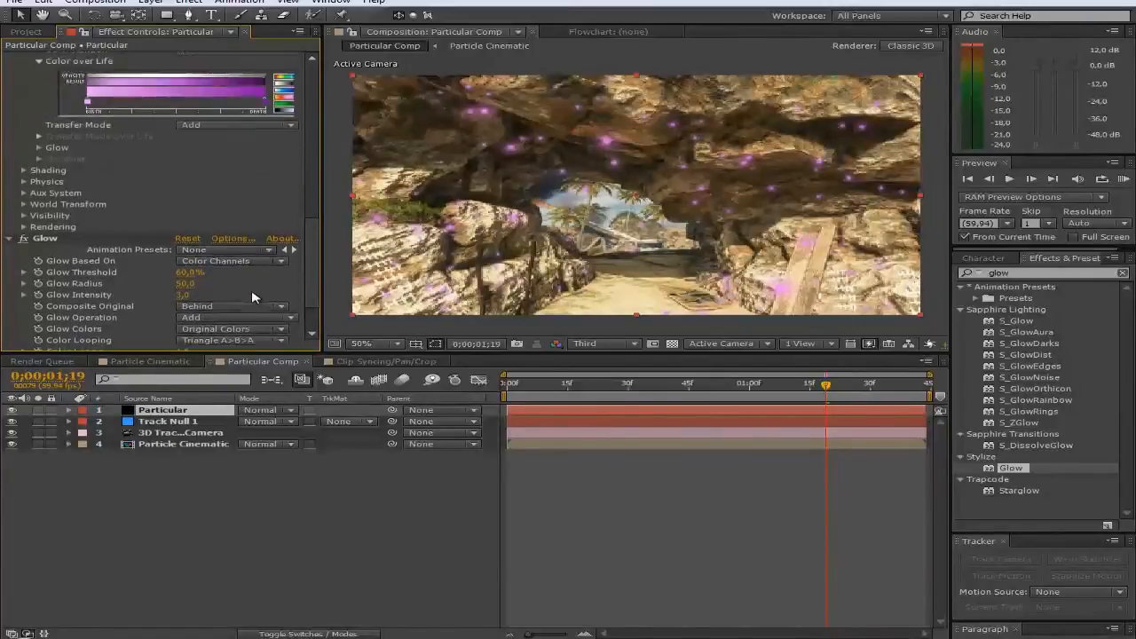
# Step: Keep the Box emitter and switch the Particle Type from Glow Sphere to Cloudlet
pyautogui.moveTo(772, 388); pyautogui.dragTo(898, 373)
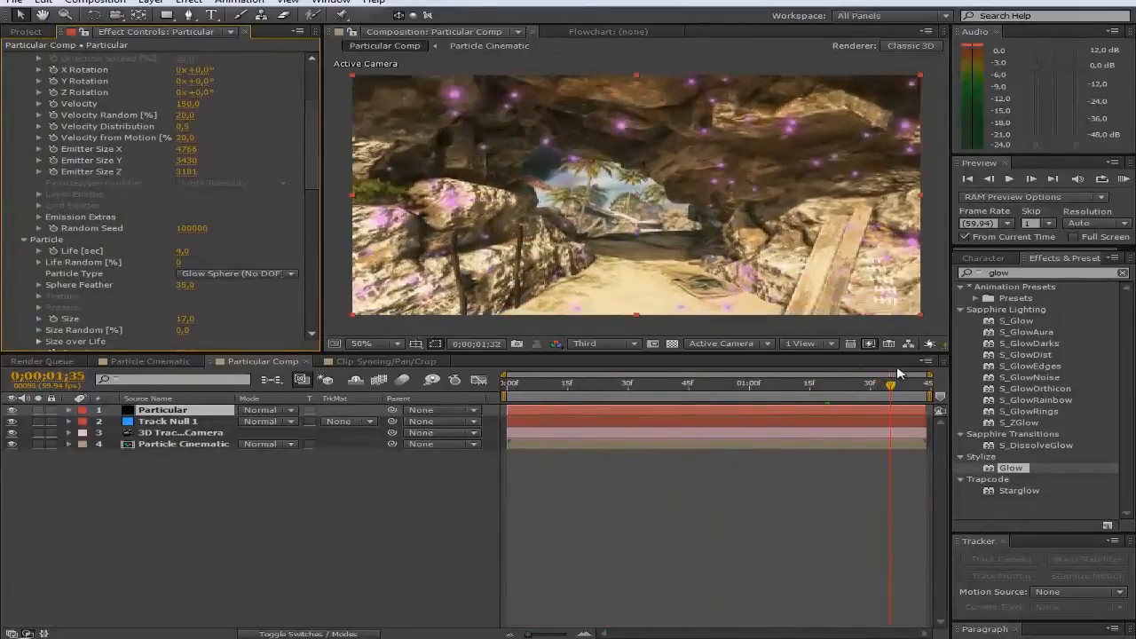
pyautogui.moveTo(796, 383)
pyautogui.mouseDown()
pyautogui.moveTo(562, 385)
pyautogui.moveTo(813, 388)
pyautogui.mouseUp()
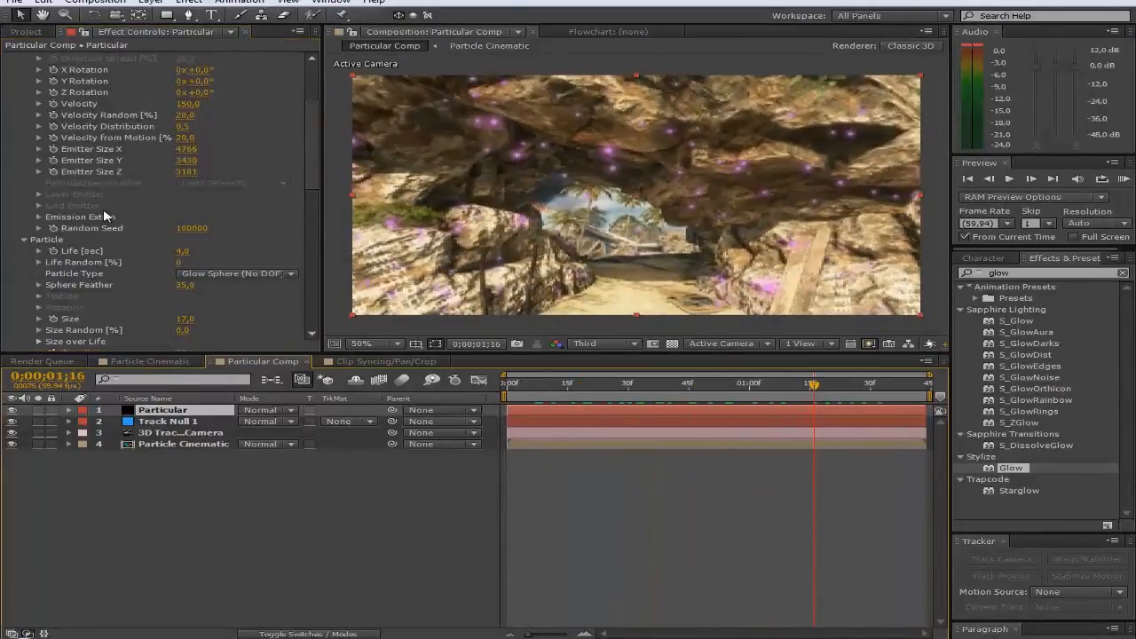
pyautogui.scroll(3, 222, 266)
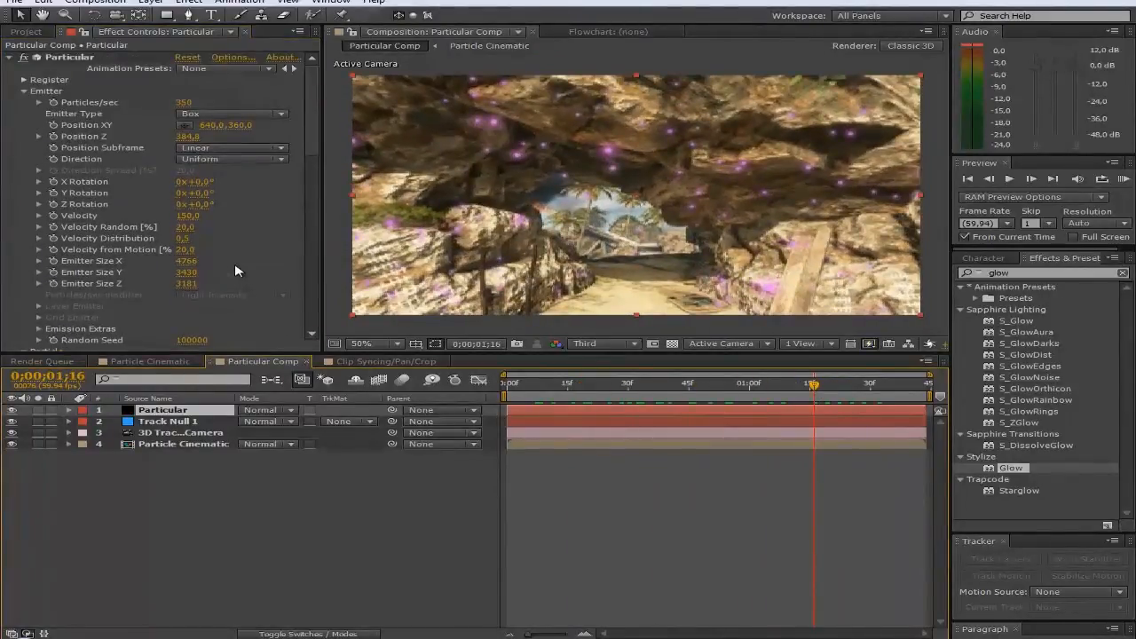
pyautogui.click(217, 114)
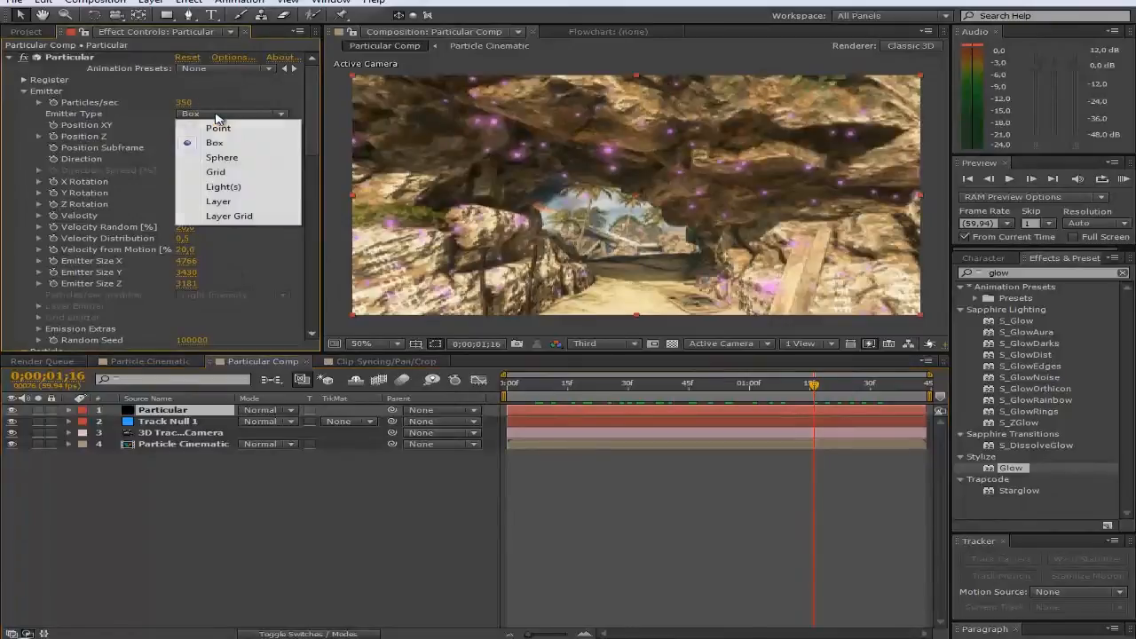
pyautogui.click(241, 111)
pyautogui.scroll(-5, 250, 233)
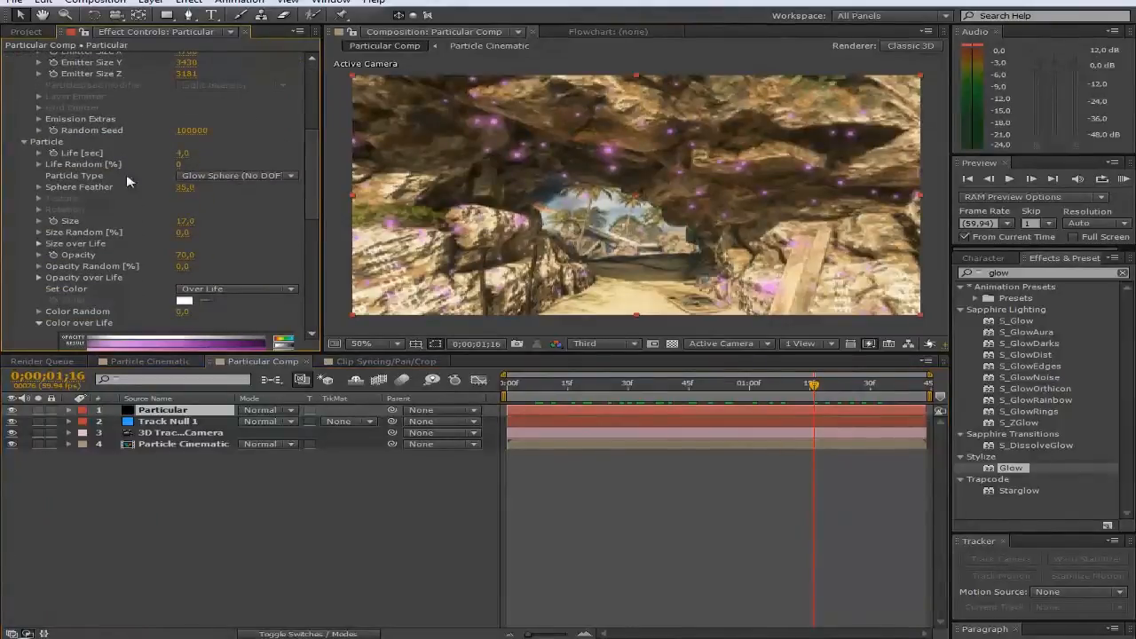
pyautogui.click(245, 179)
pyautogui.click(227, 233)
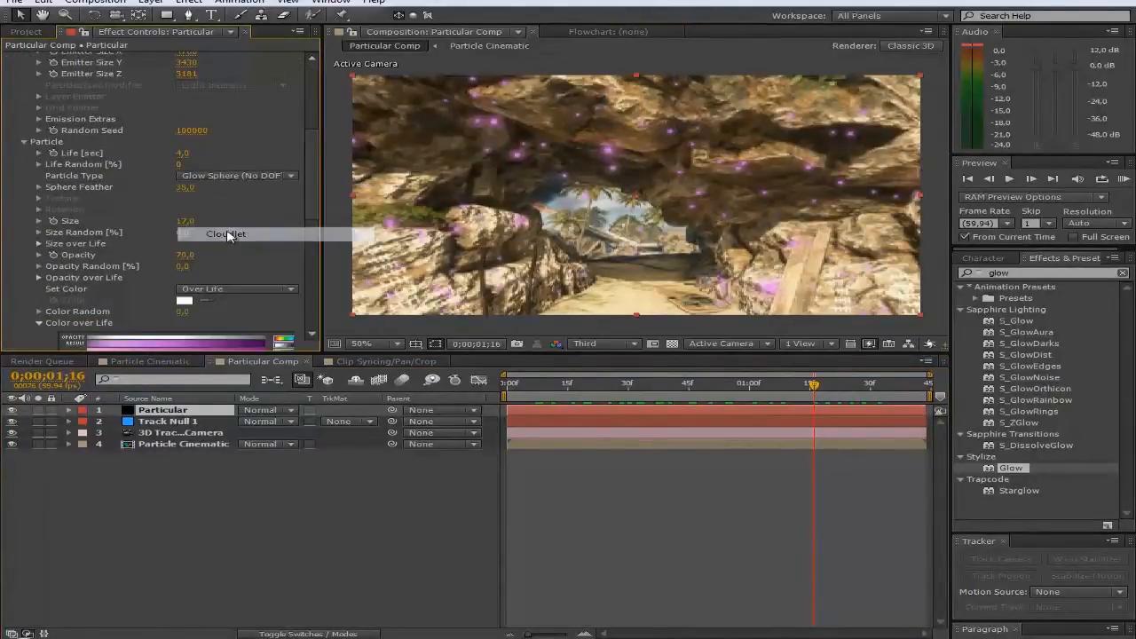
pyautogui.moveTo(811, 385); pyautogui.dragTo(843, 388)
# Step: Try Sphere, then Streaklet particles, preview them, and delete the Particular effect
pyautogui.click(228, 176)
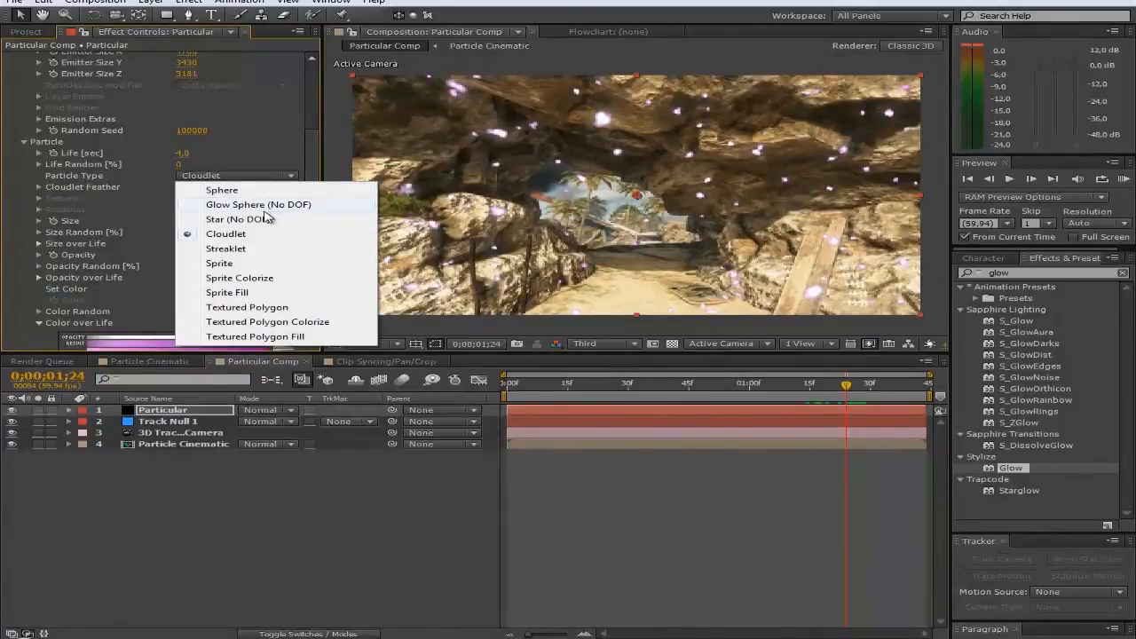
pyautogui.click(240, 189)
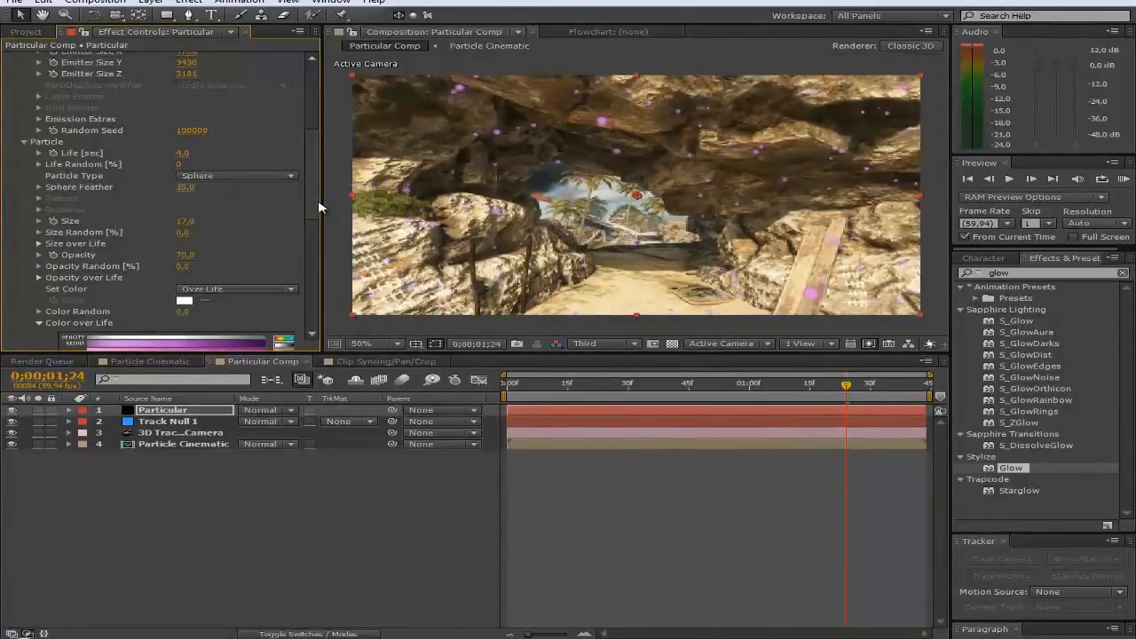
pyautogui.click(247, 178)
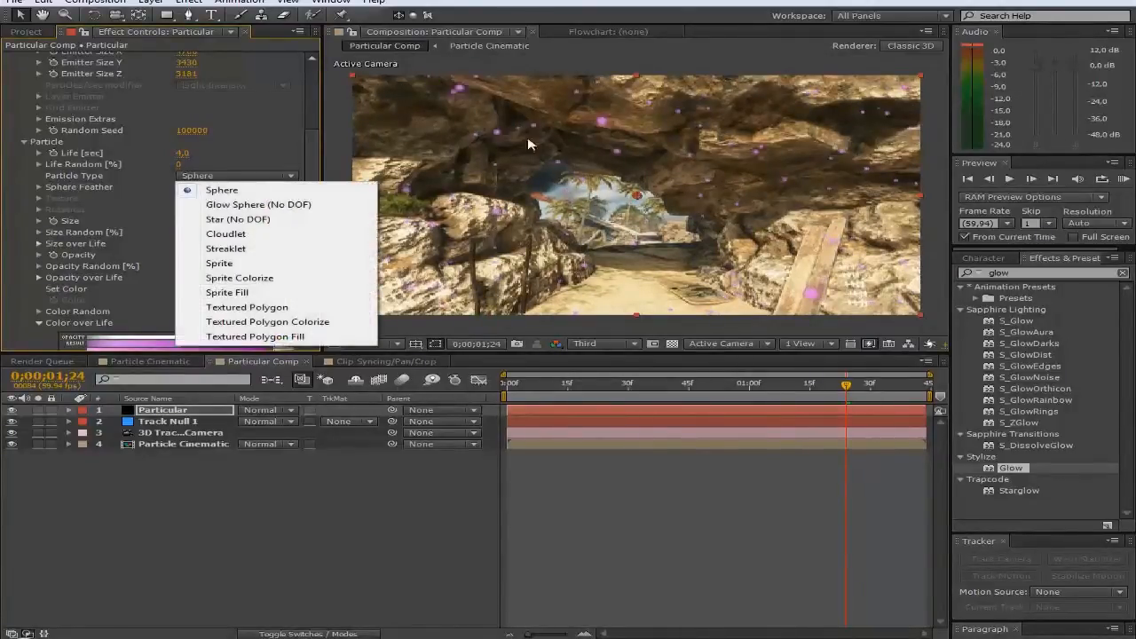
pyautogui.click(293, 250)
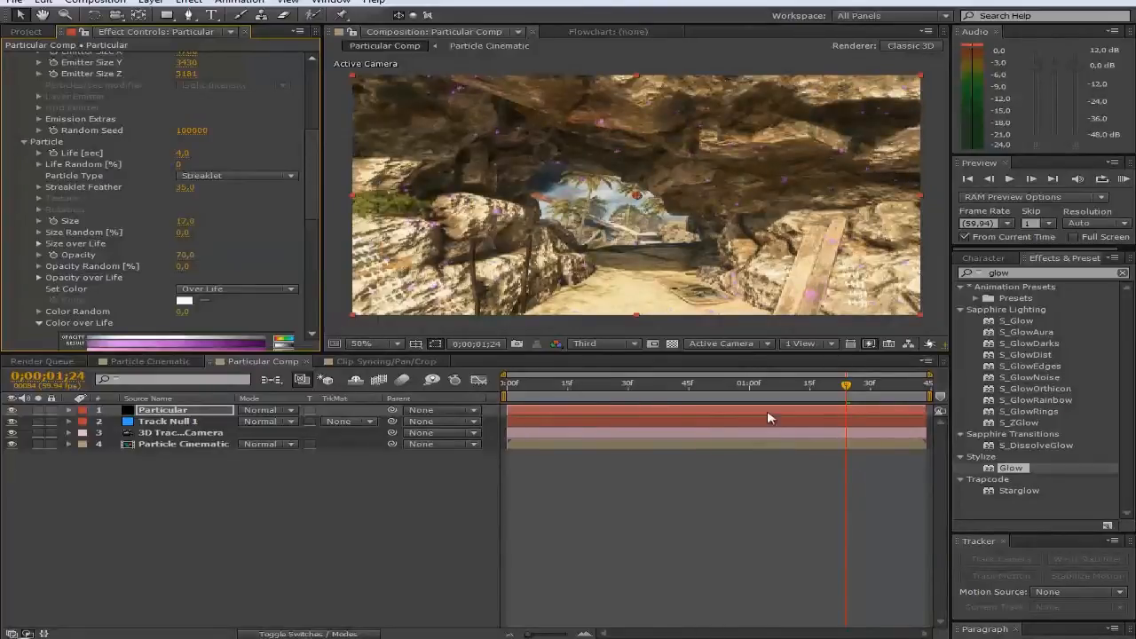
pyautogui.moveTo(710, 385); pyautogui.dragTo(797, 386)
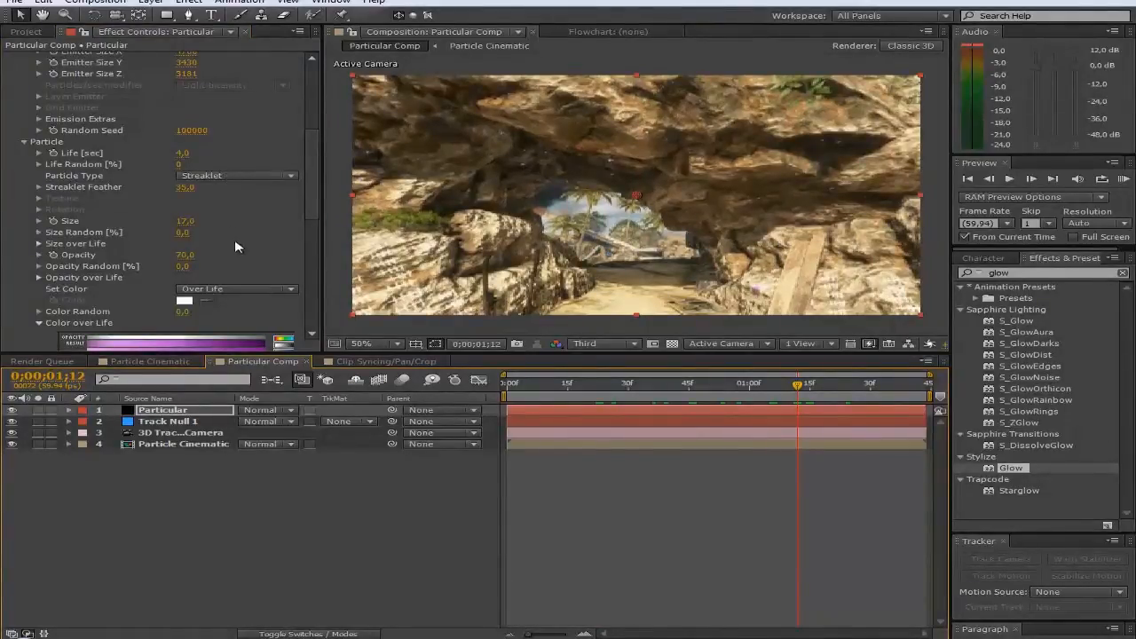
pyautogui.scroll(6, 242, 259)
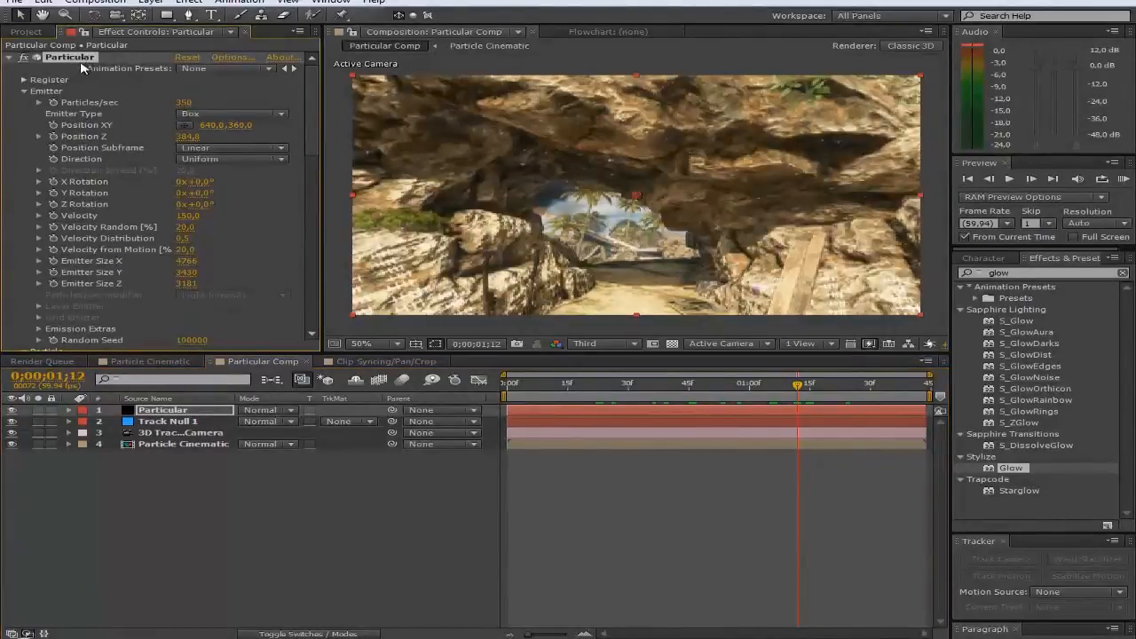
pyautogui.press('Delete')
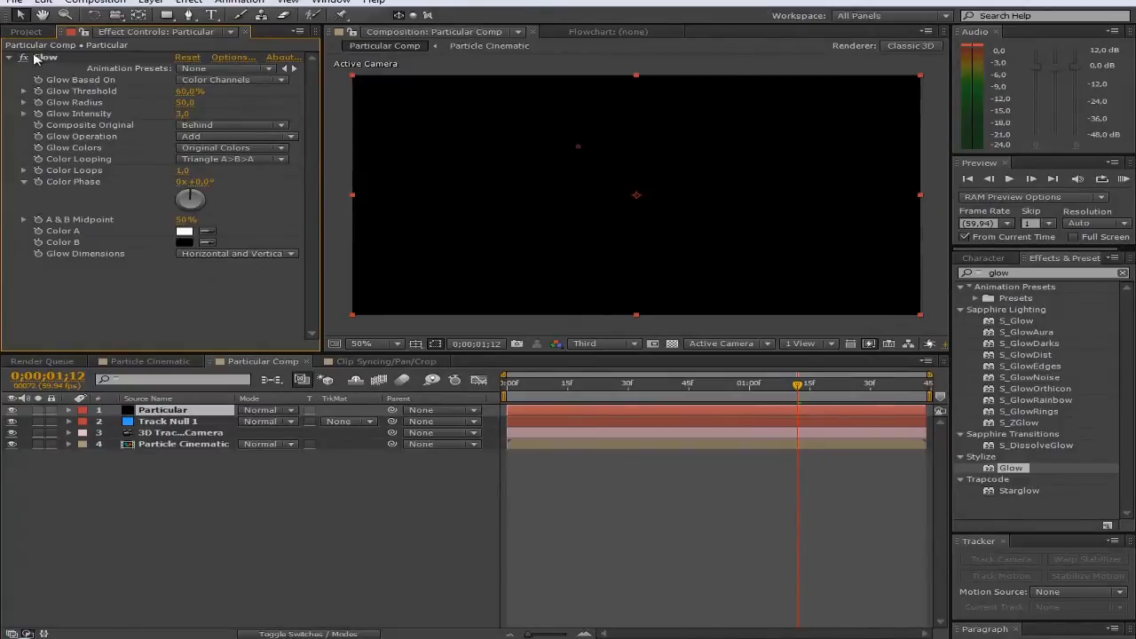
# Step: Delete the Glow effect and apply a fresh Trapcode Particular found by searching 'parti'
pyautogui.click(35, 58)
pyautogui.press('Delete')
pyautogui.click(1030, 272)
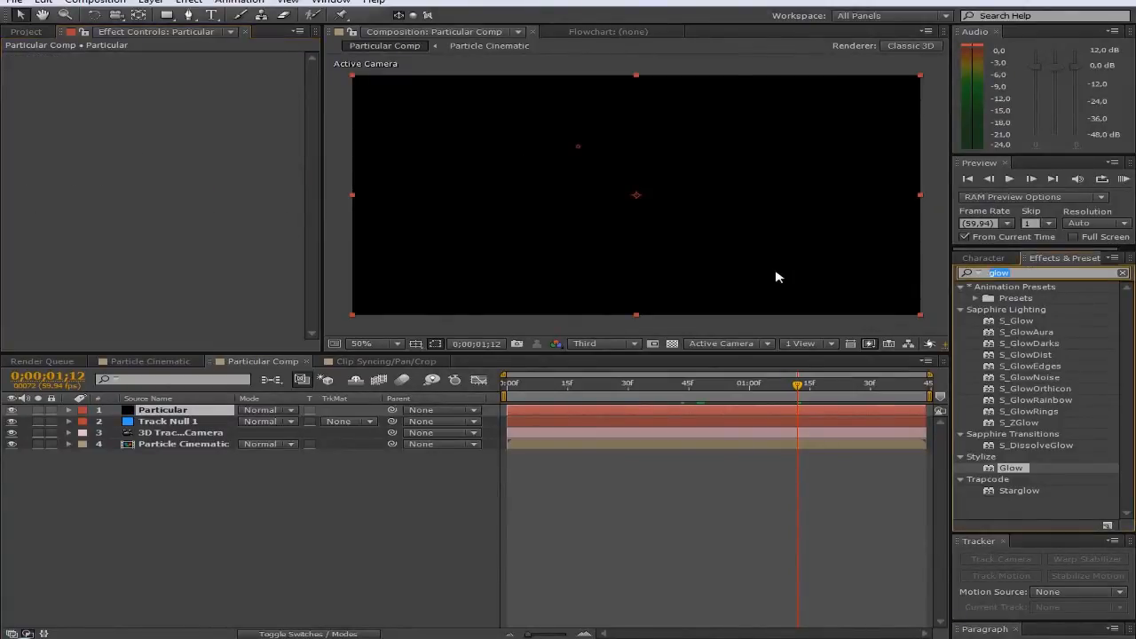
pyautogui.write('partic')
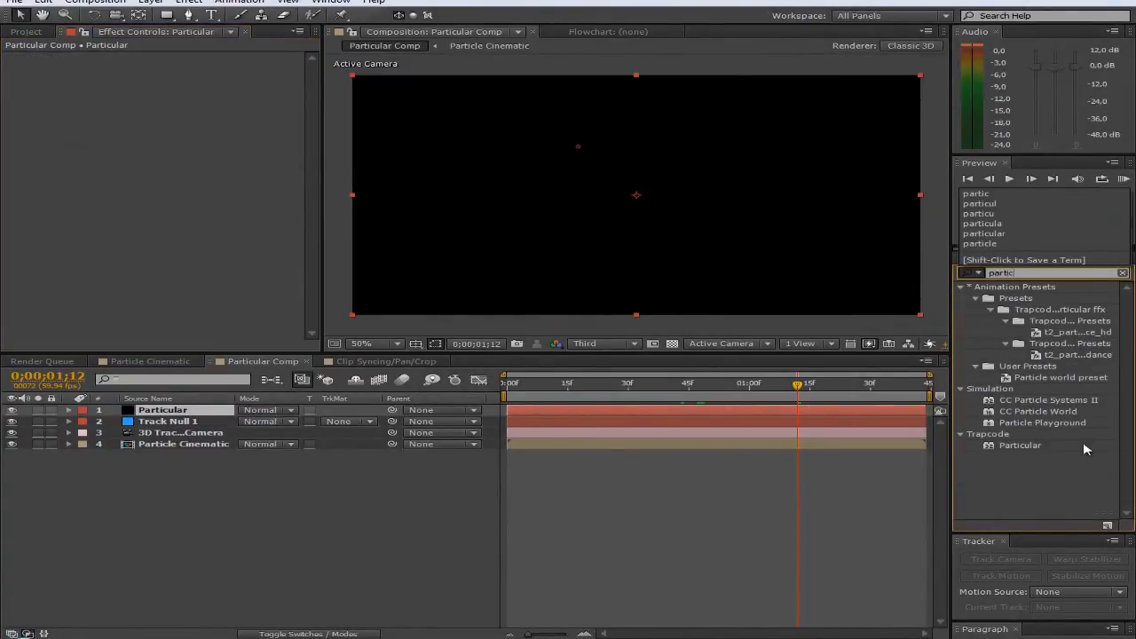
pyautogui.moveTo(1029, 450); pyautogui.dragTo(152, 137)
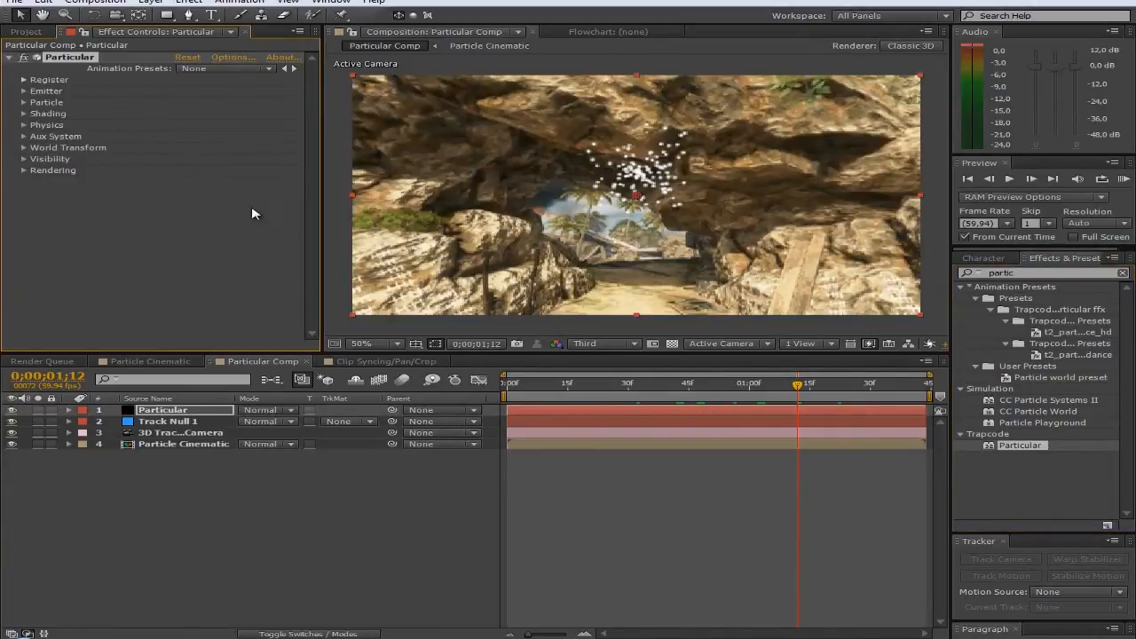
pyautogui.click(24, 92)
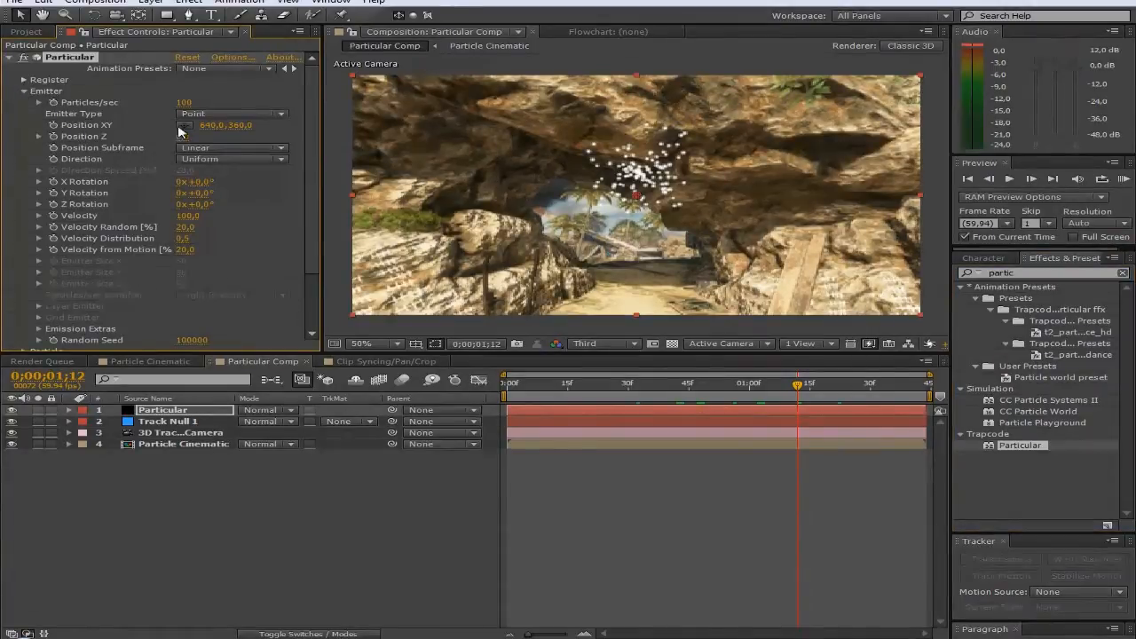
# Step: Make the emitter a Box sized 537 × 400 × 3170, shifted lower and left within the arch
pyautogui.click(213, 114)
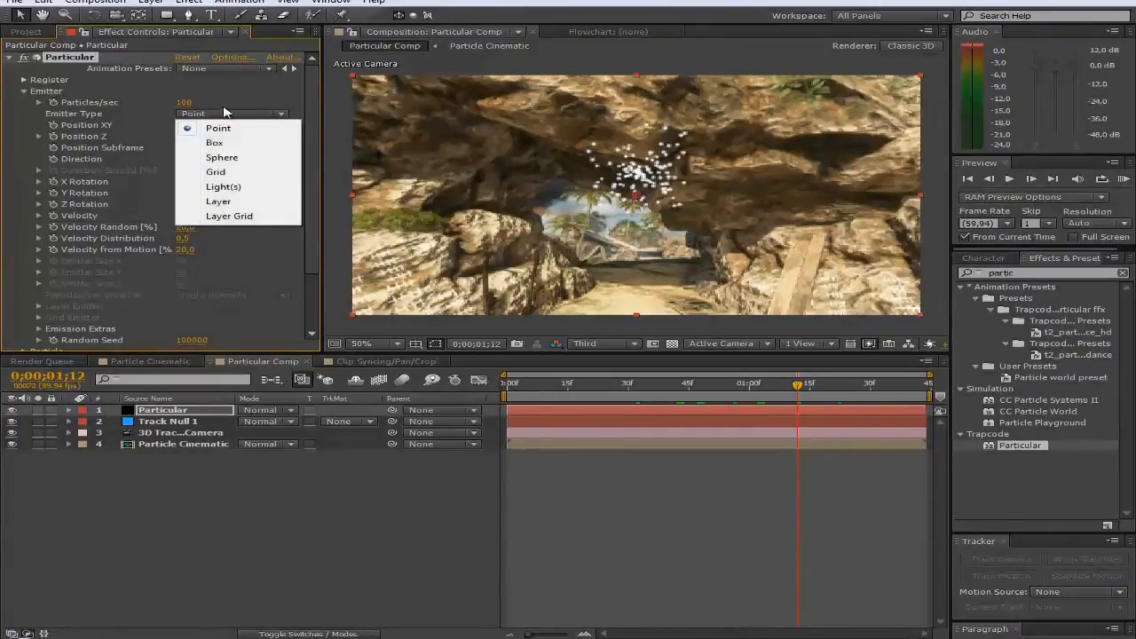
pyautogui.click(217, 143)
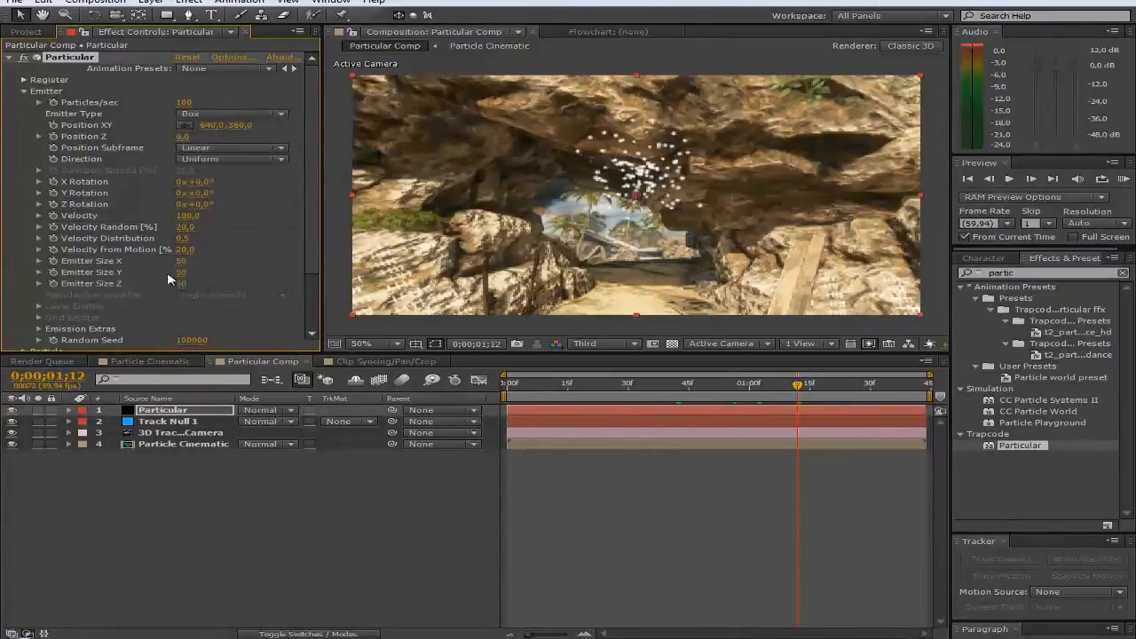
pyautogui.moveTo(180, 261); pyautogui.dragTo(235, 260)
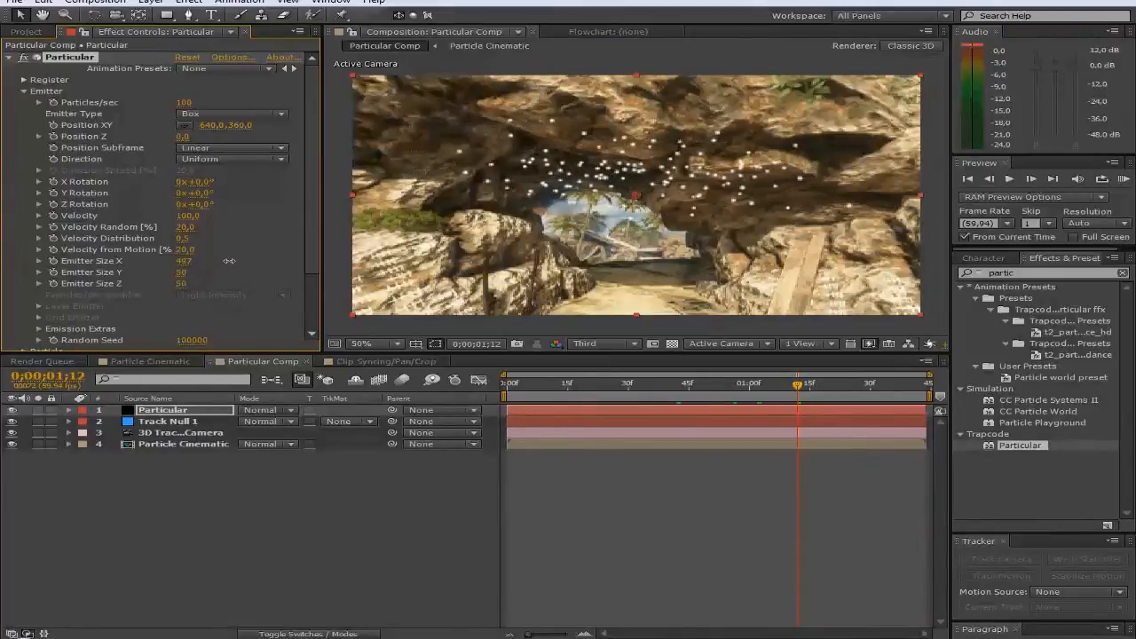
pyautogui.moveTo(195, 272); pyautogui.dragTo(210, 271)
pyautogui.moveTo(232, 125); pyautogui.dragTo(246, 125)
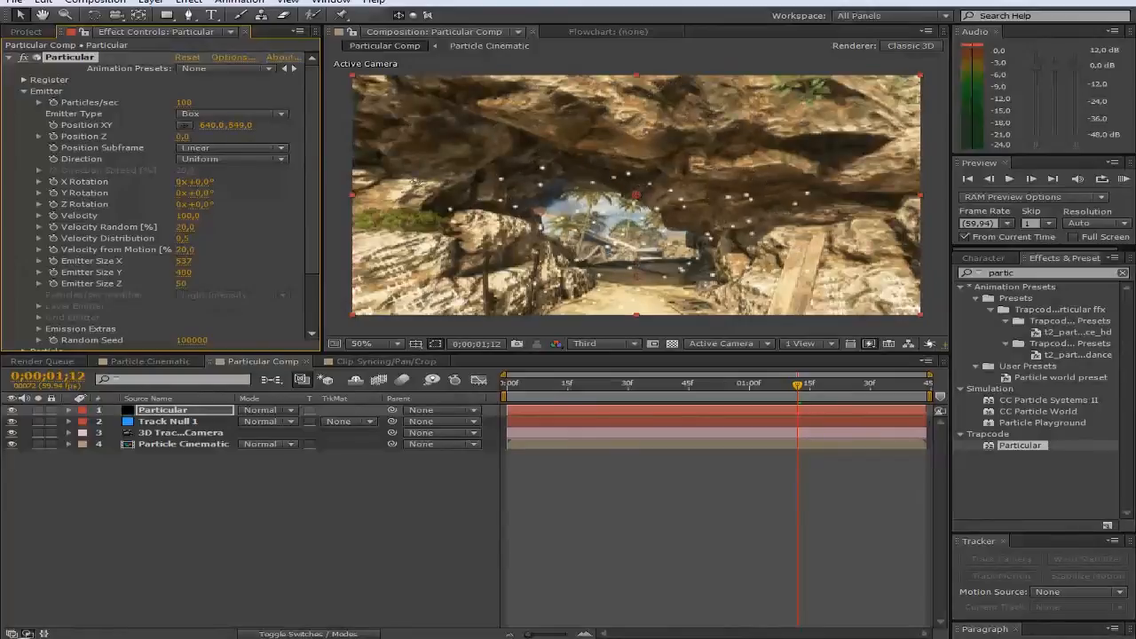
pyautogui.moveTo(637, 234); pyautogui.dragTo(612, 235)
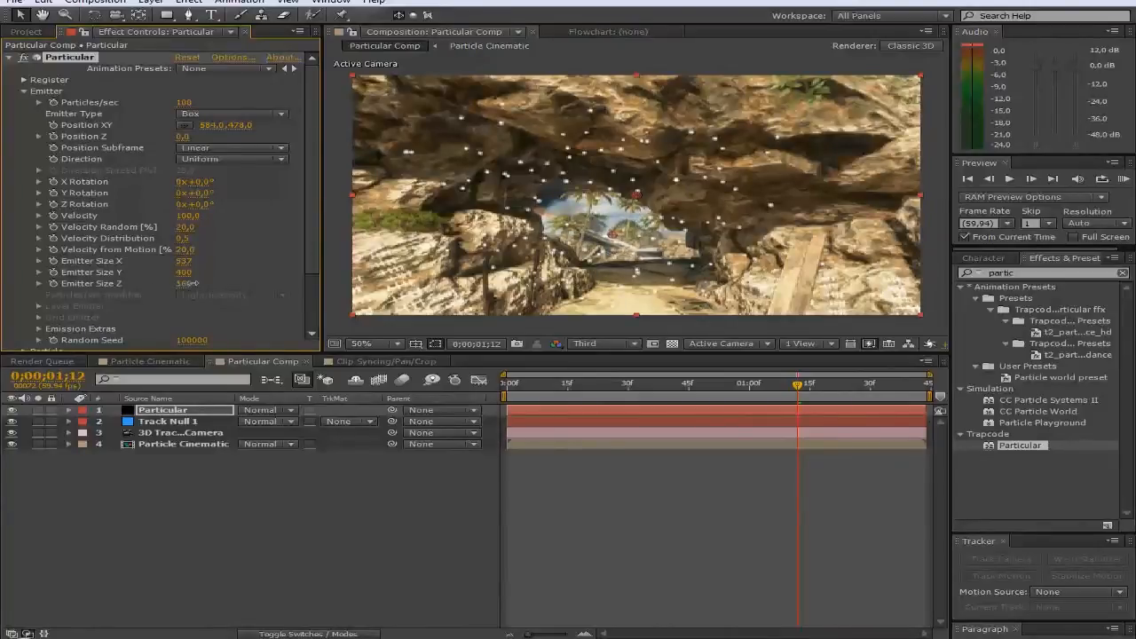
pyautogui.moveTo(195, 283); pyautogui.dragTo(456, 264)
pyautogui.moveTo(239, 125)
pyautogui.mouseDown()
pyautogui.moveTo(283, 131)
pyautogui.moveTo(229, 125)
pyautogui.mouseUp()
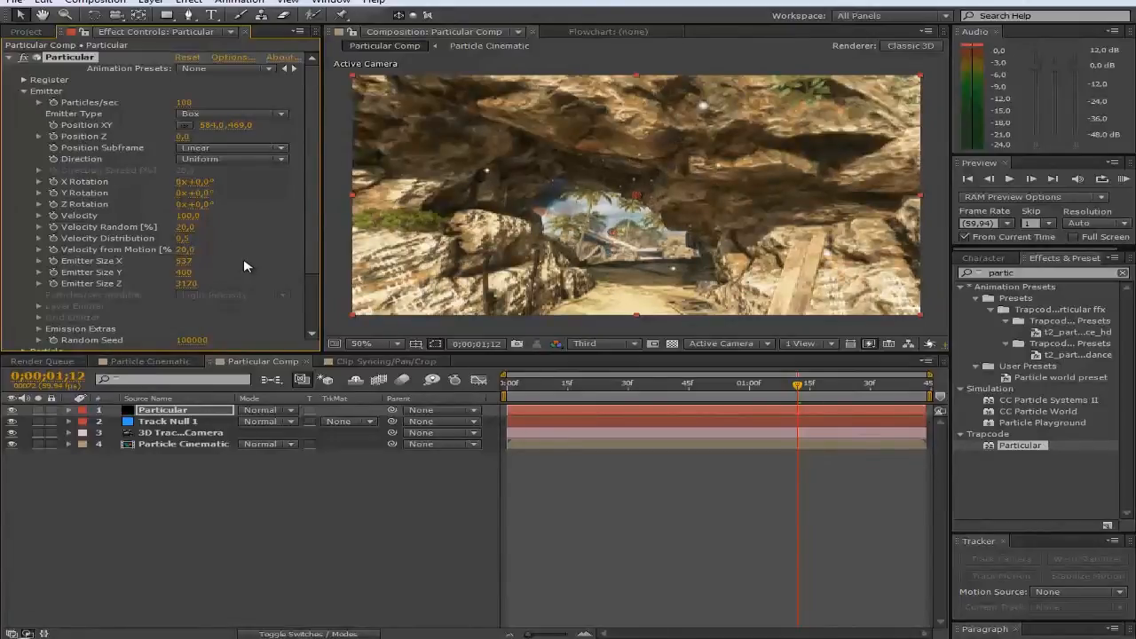
# Step: Lower the particle Velocity to 50
pyautogui.click(191, 216)
pyautogui.press('Return')
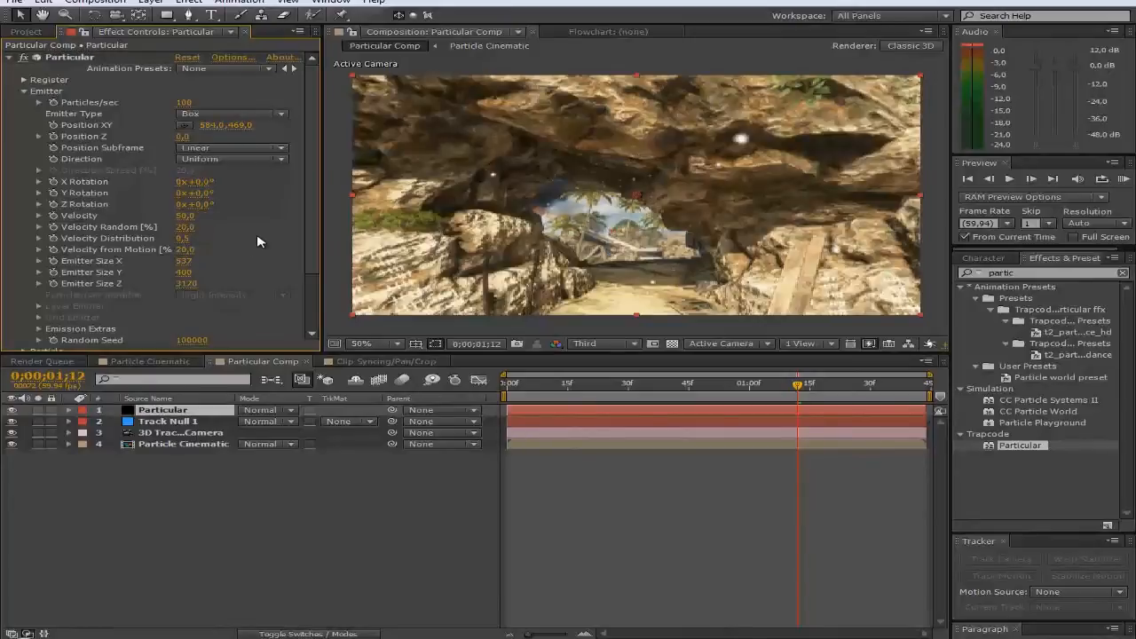
pyautogui.scroll(-4, 235, 271)
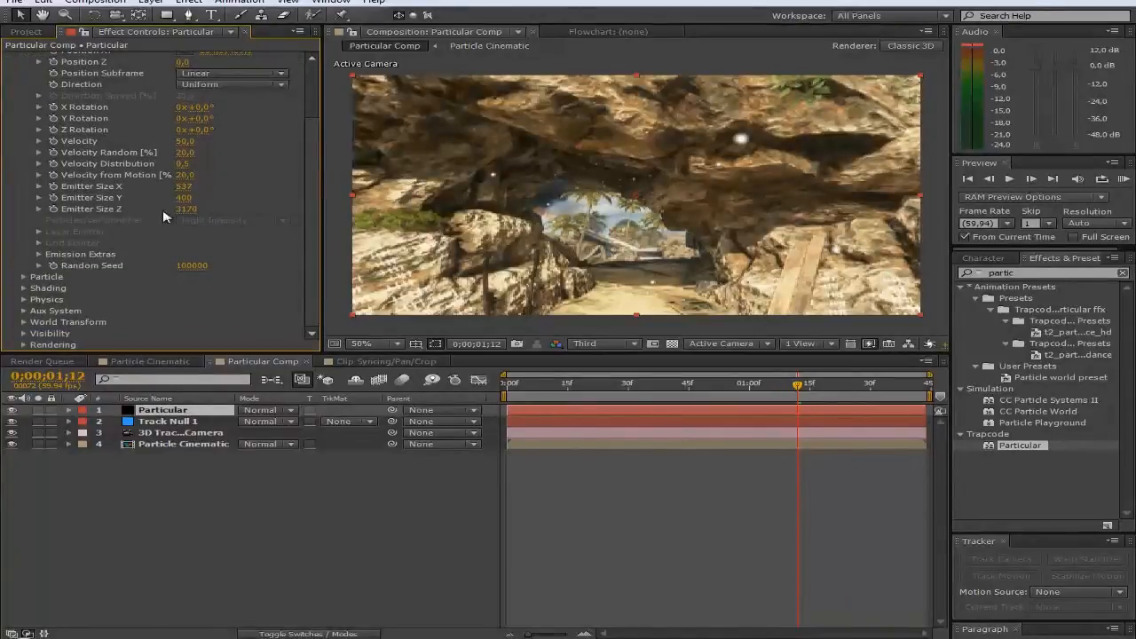
# Step: Set particle Life to 4 seconds, Size to 121 and Opacity to 70
pyautogui.click(24, 279)
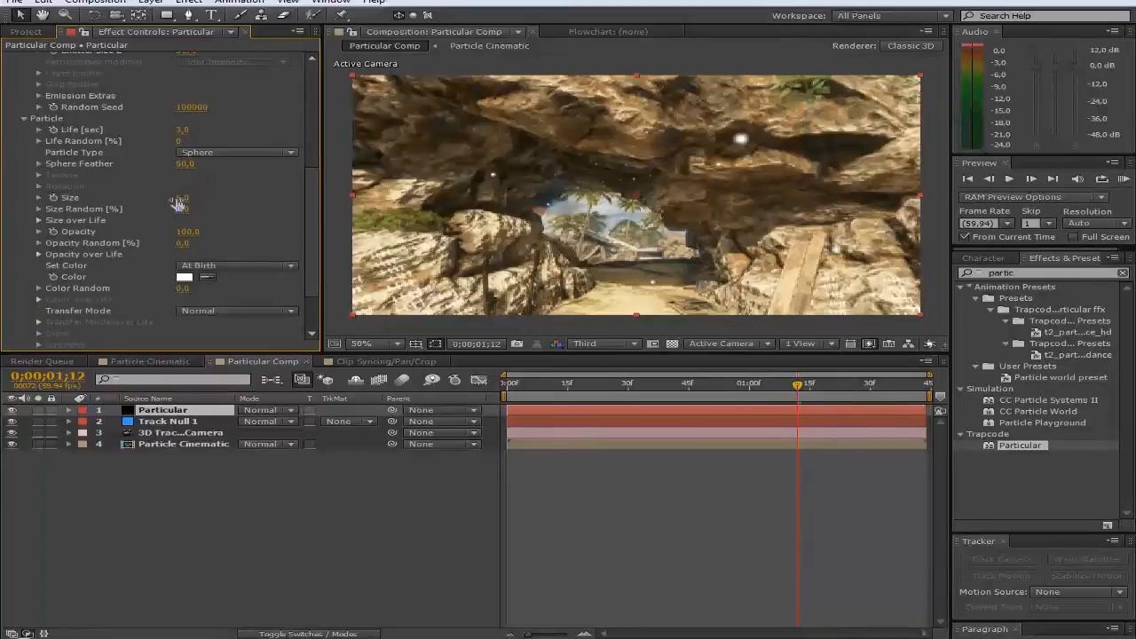
pyautogui.click(187, 128)
pyautogui.write('4')
pyautogui.click(248, 127)
pyautogui.moveTo(188, 198); pyautogui.dragTo(279, 194)
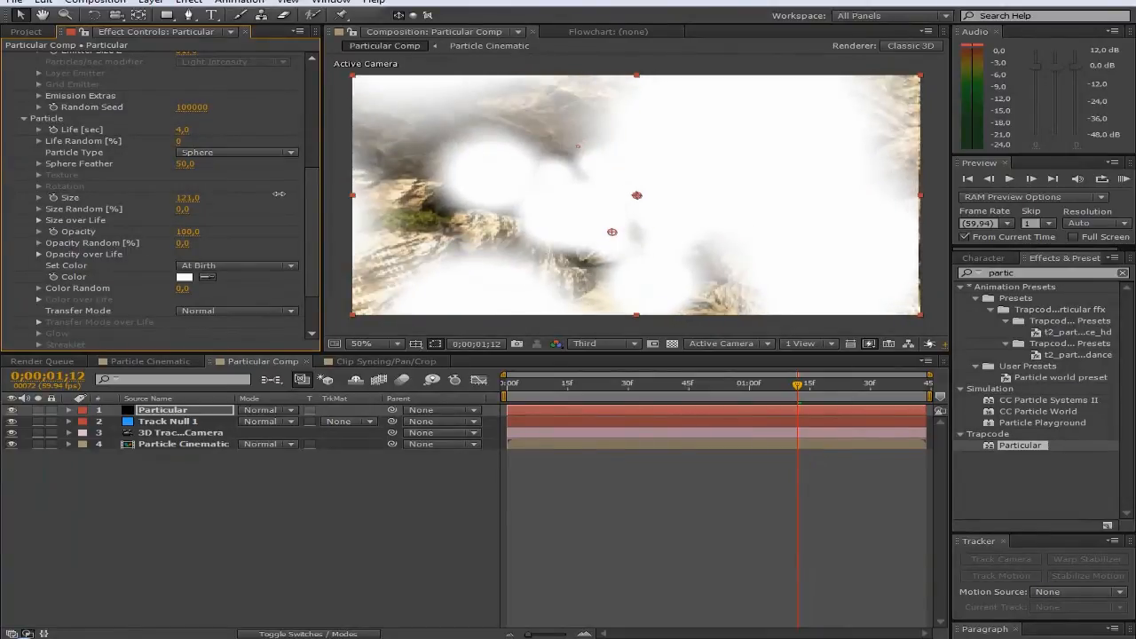
pyautogui.click(188, 231)
pyautogui.write('70')
pyautogui.press('Return')
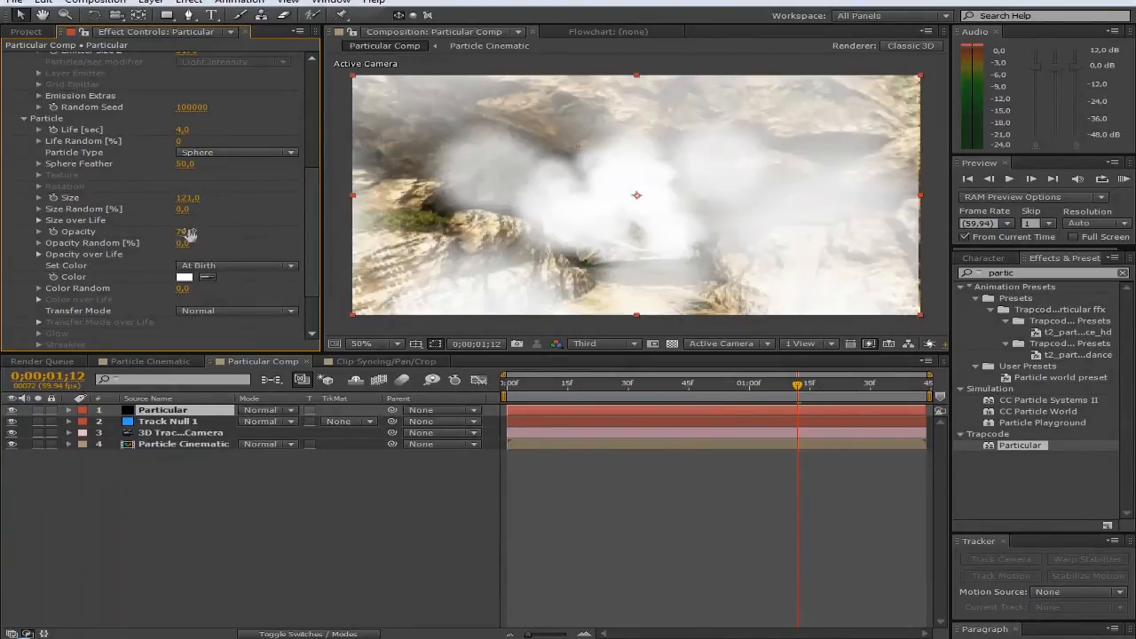
# Step: Start tinting the particles grey in the Color picker
pyautogui.scroll(-3, 203, 228)
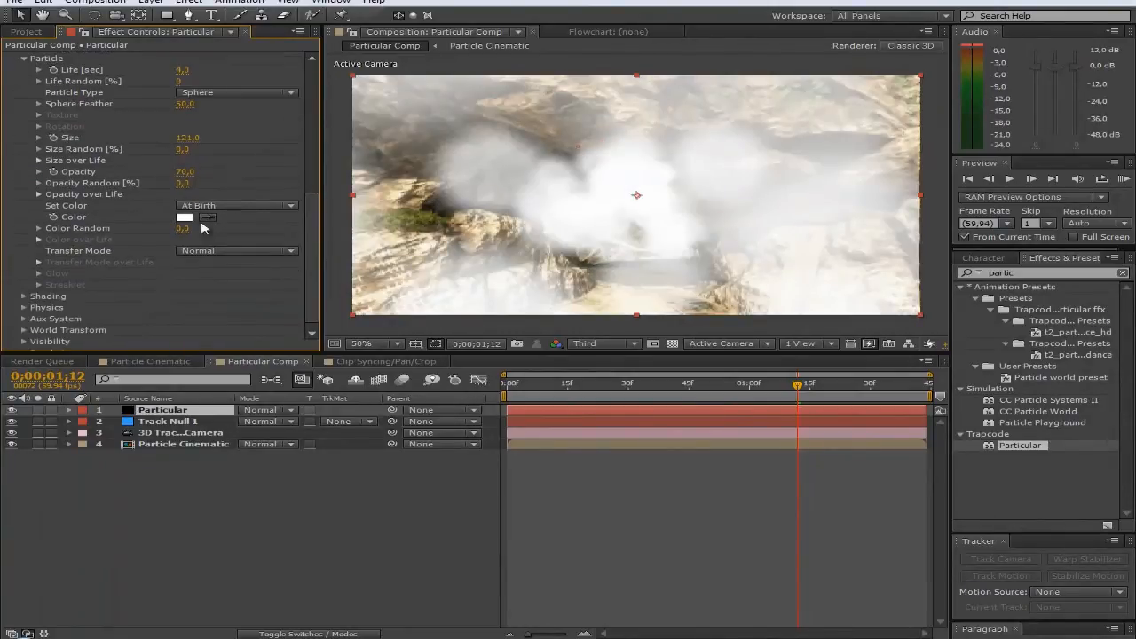
pyautogui.click(184, 217)
pyautogui.moveTo(647, 449); pyautogui.dragTo(624, 437)
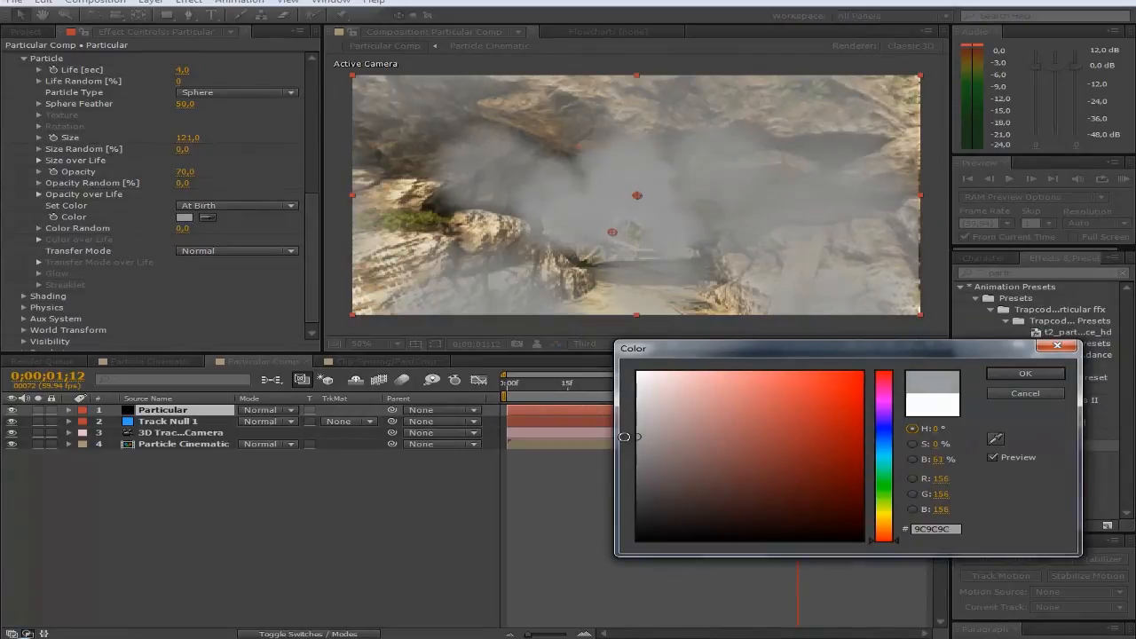
# Step: Confirm light grey 9C9C9C and test the Screen and Add transfer modes
pyautogui.click(1014, 373)
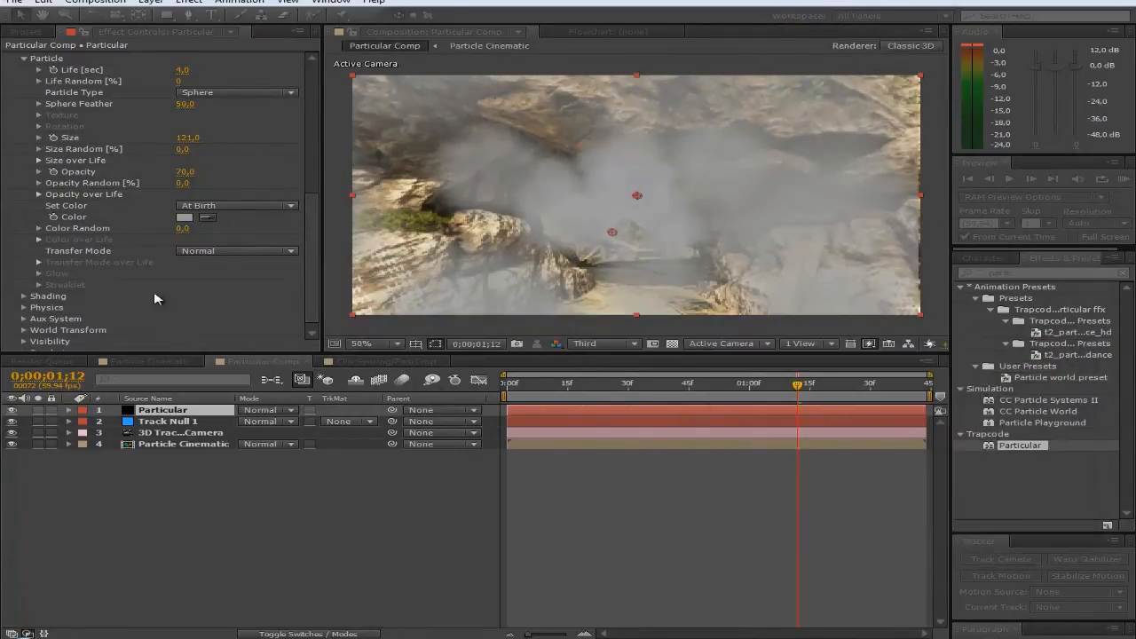
pyautogui.click(204, 253)
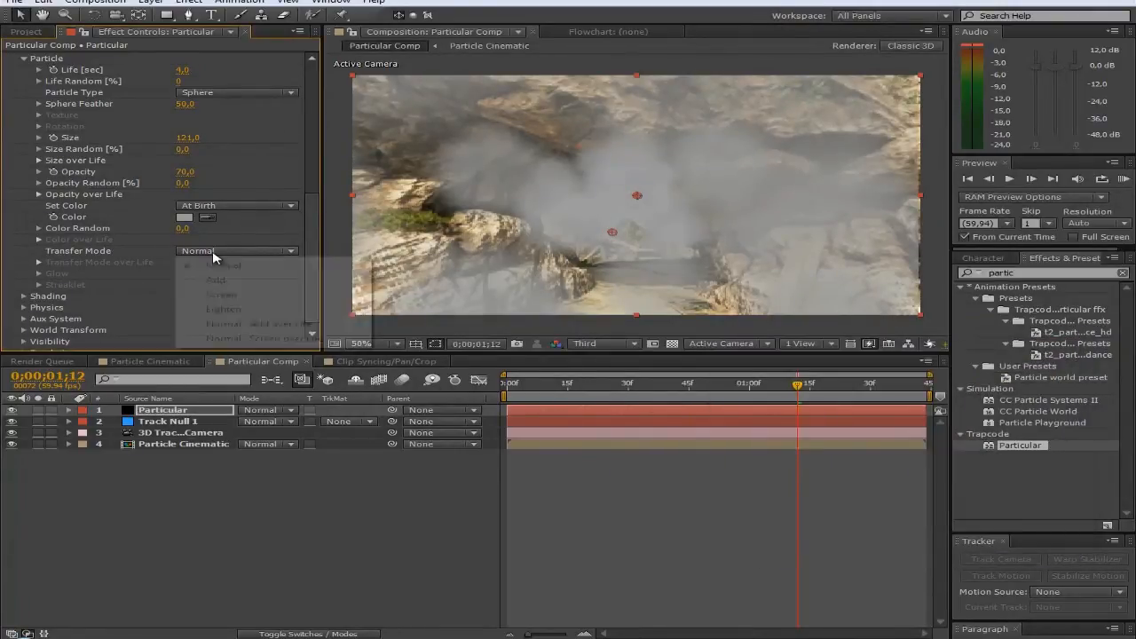
pyautogui.click(221, 296)
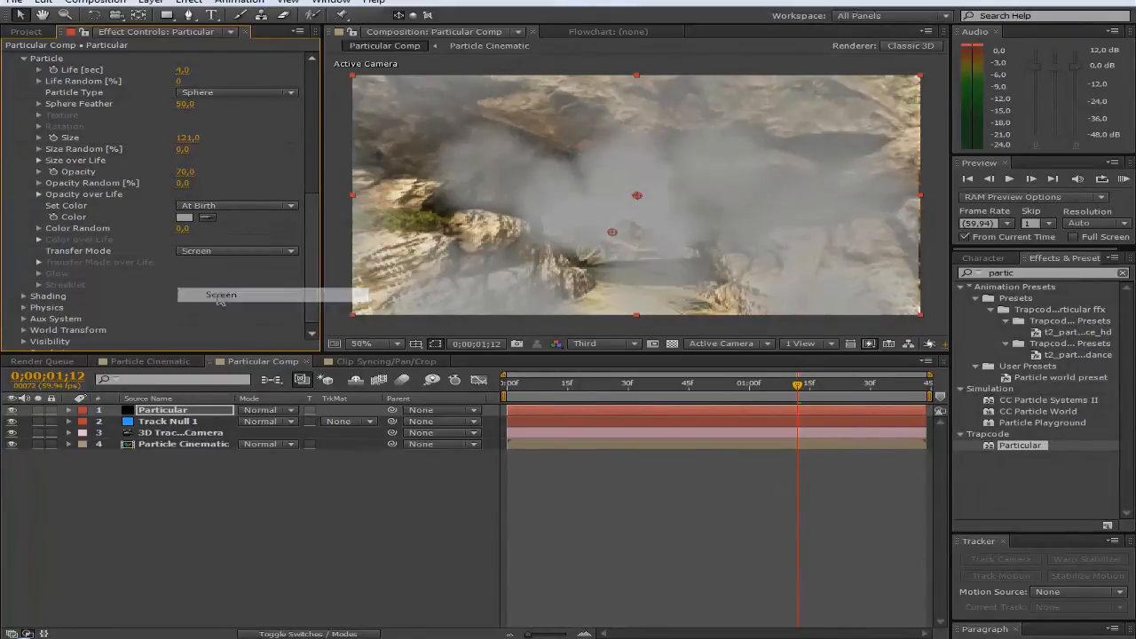
pyautogui.click(211, 254)
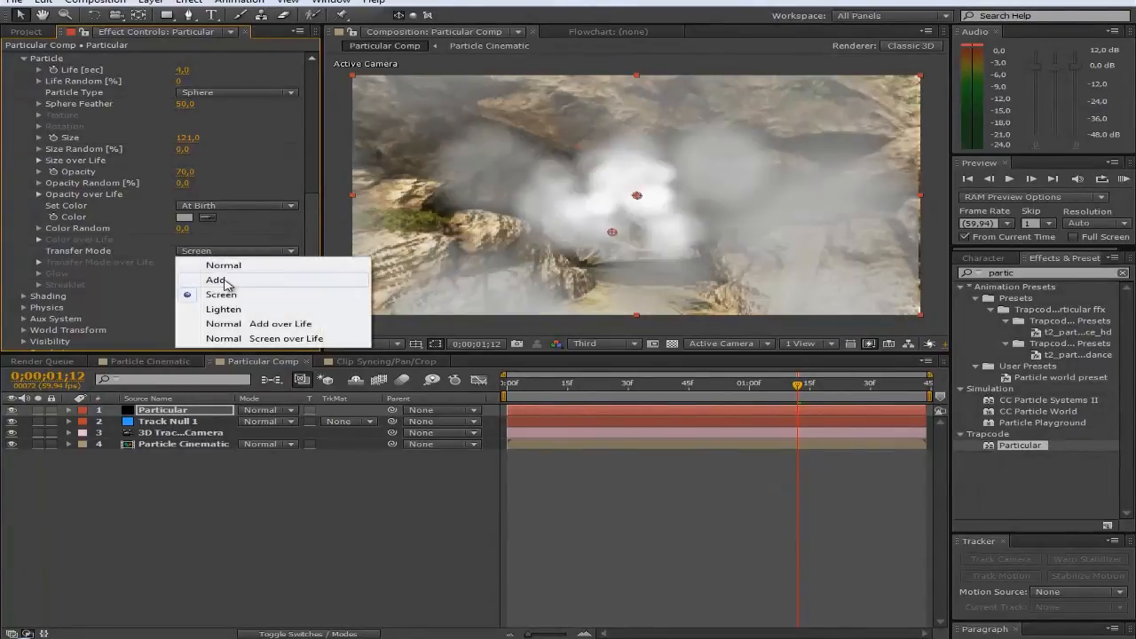
pyautogui.click(225, 282)
# Step: Compare Lighten against Screen, settle on Screen, and begin retyping particle Opacity
pyautogui.click(233, 254)
pyautogui.click(221, 294)
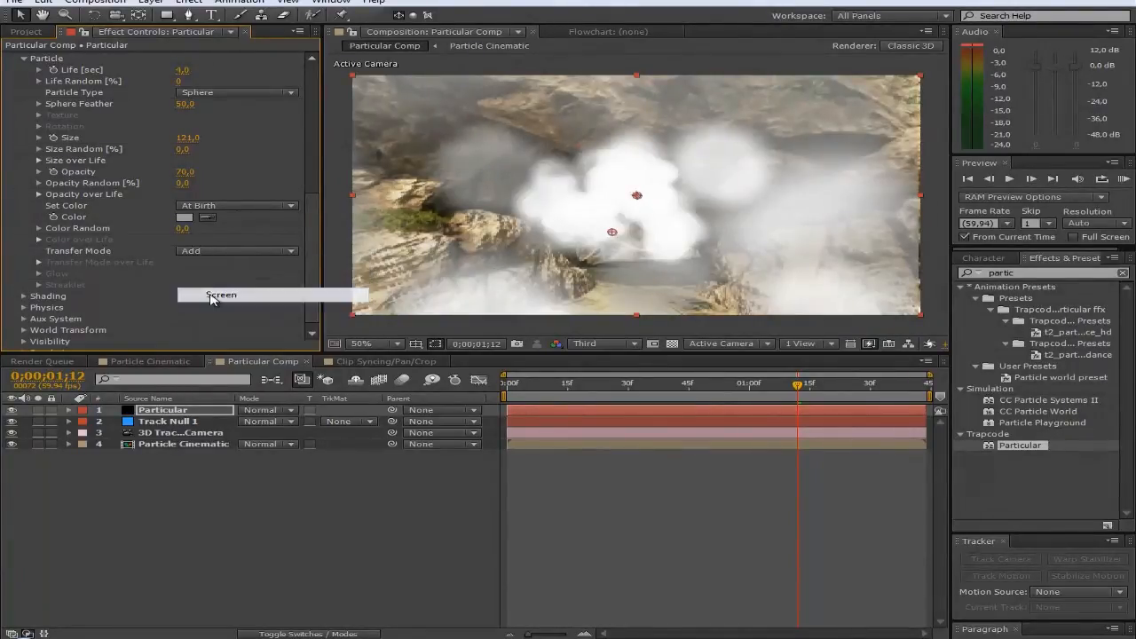
pyautogui.click(220, 254)
pyautogui.click(222, 309)
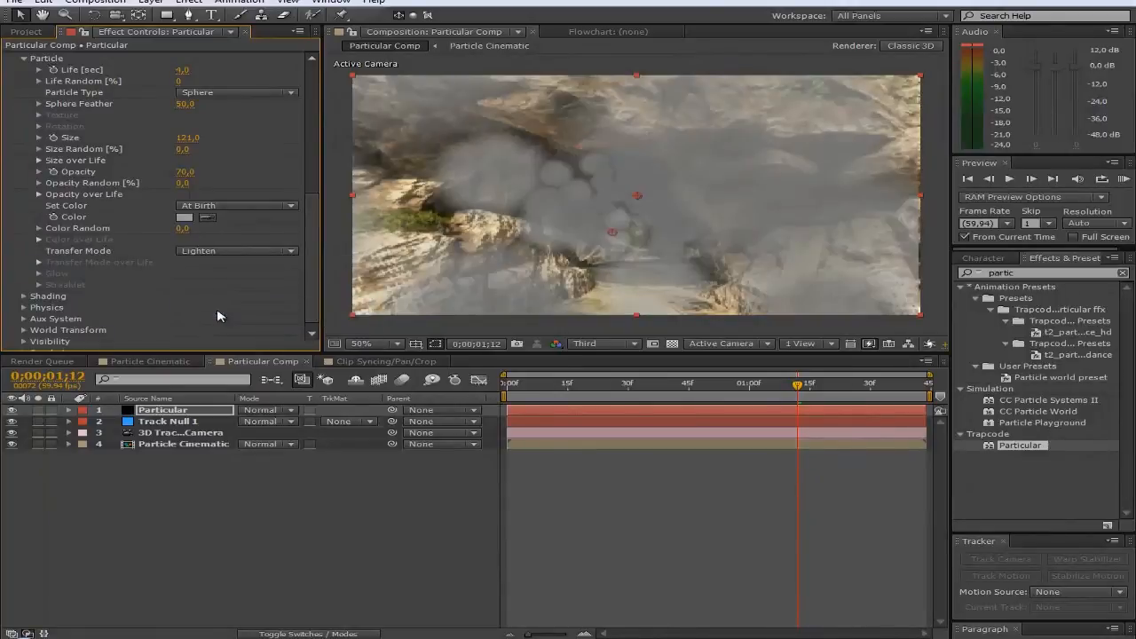
pyautogui.click(218, 253)
pyautogui.click(221, 293)
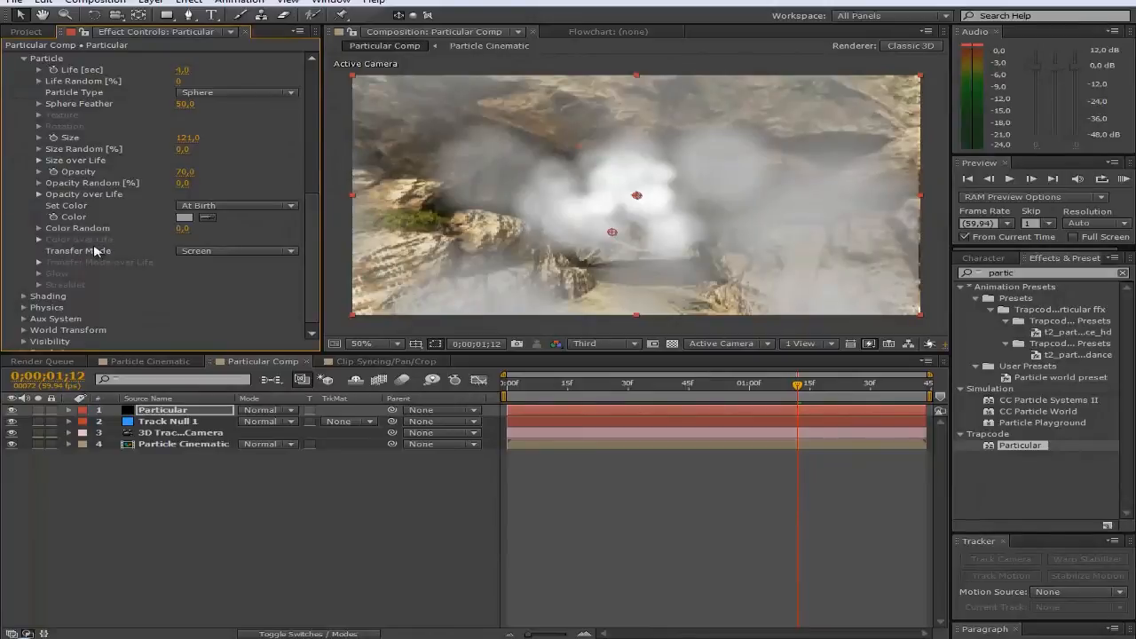
pyautogui.scroll(2, 102, 253)
pyautogui.click(185, 233)
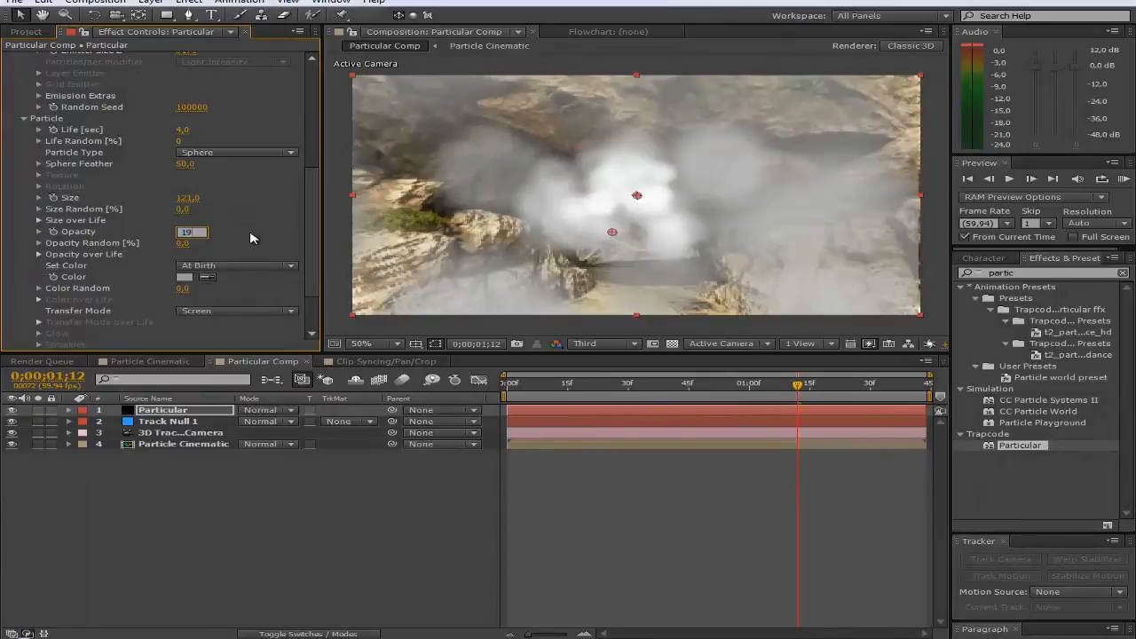
# Step: Commit particle Opacity at 10 and check the faint haze on another frame
pyautogui.press('Return')
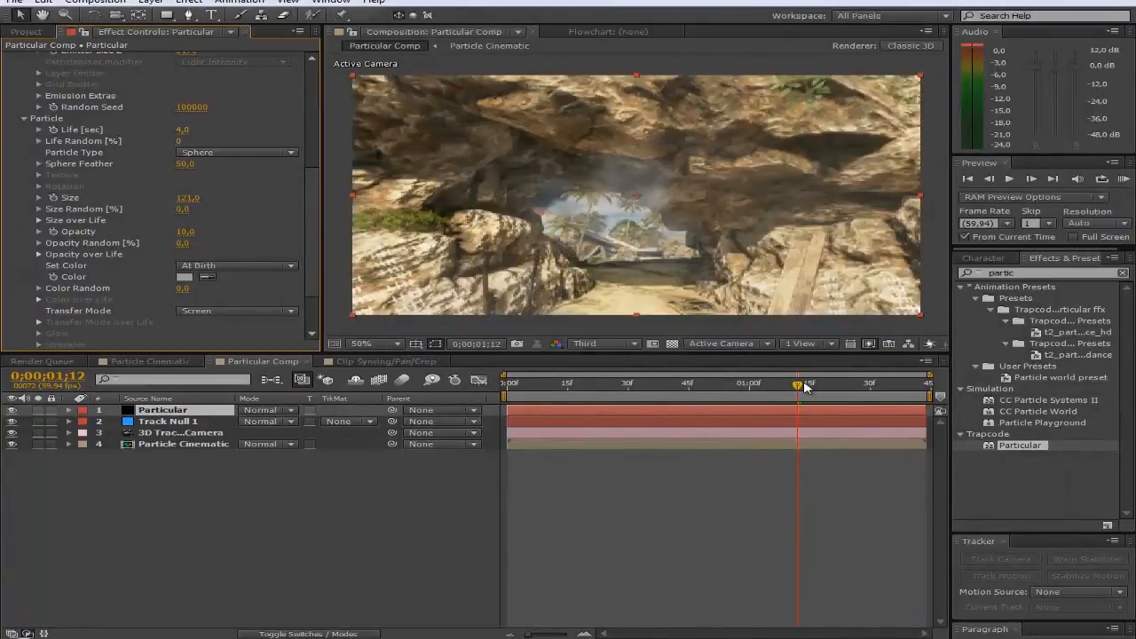
pyautogui.moveTo(797, 385); pyautogui.dragTo(843, 387)
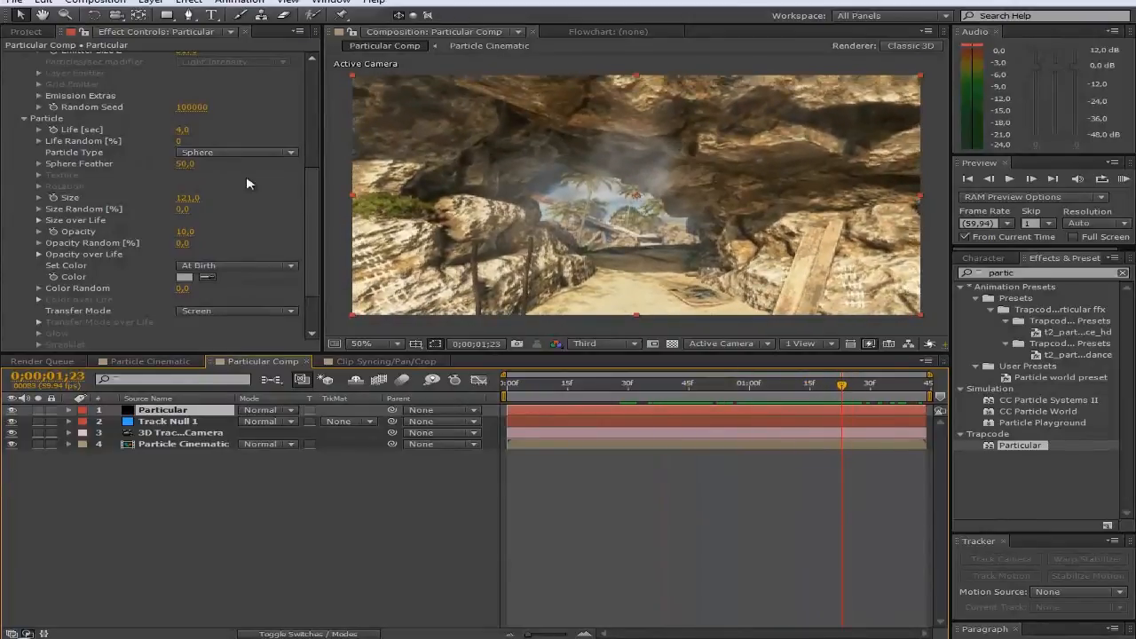
pyautogui.scroll(10, 204, 227)
pyautogui.scroll(-10, 226, 254)
# Step: Apply the ramp preset in Opacity over Life and reshape it into a fading plateau
pyautogui.click(39, 255)
pyautogui.scroll(-2, 165, 194)
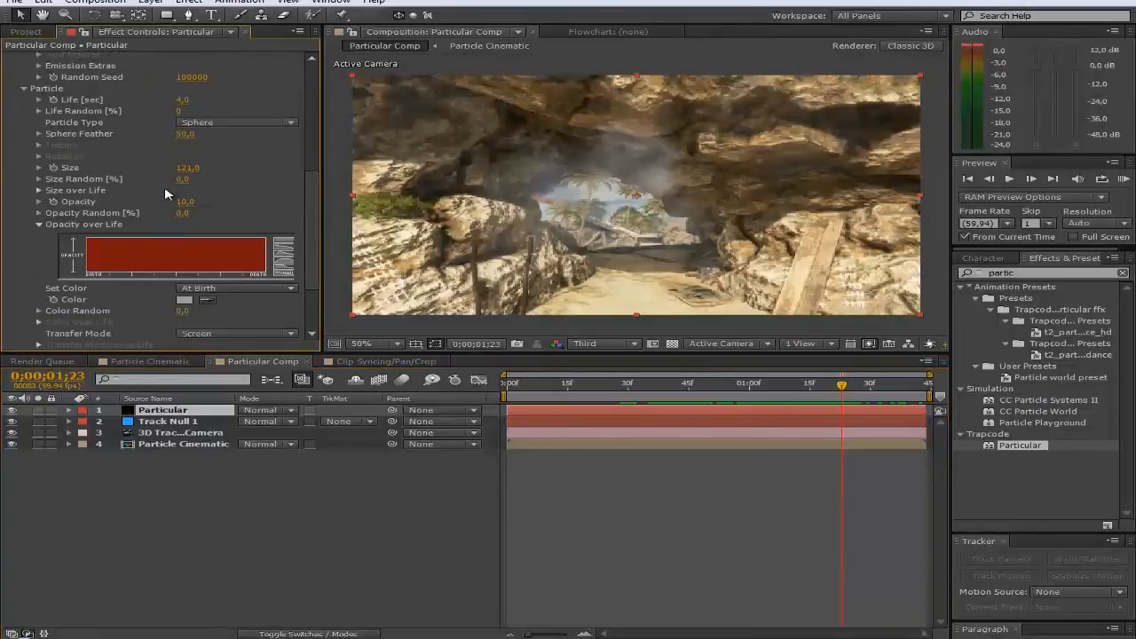
pyautogui.click(284, 257)
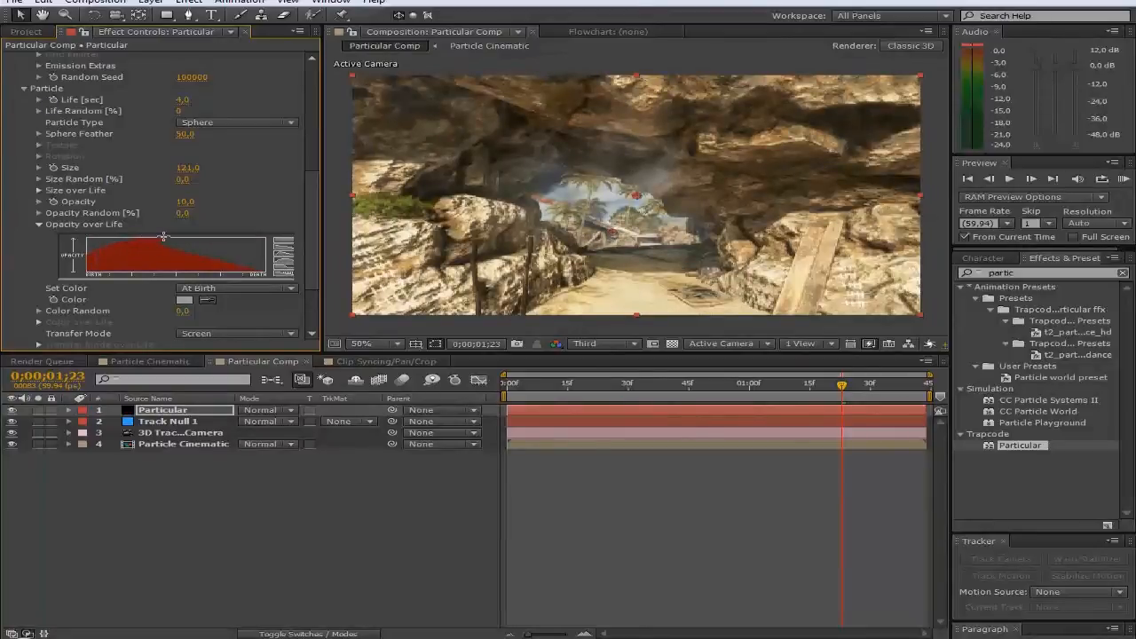
pyautogui.moveTo(163, 236); pyautogui.dragTo(269, 261)
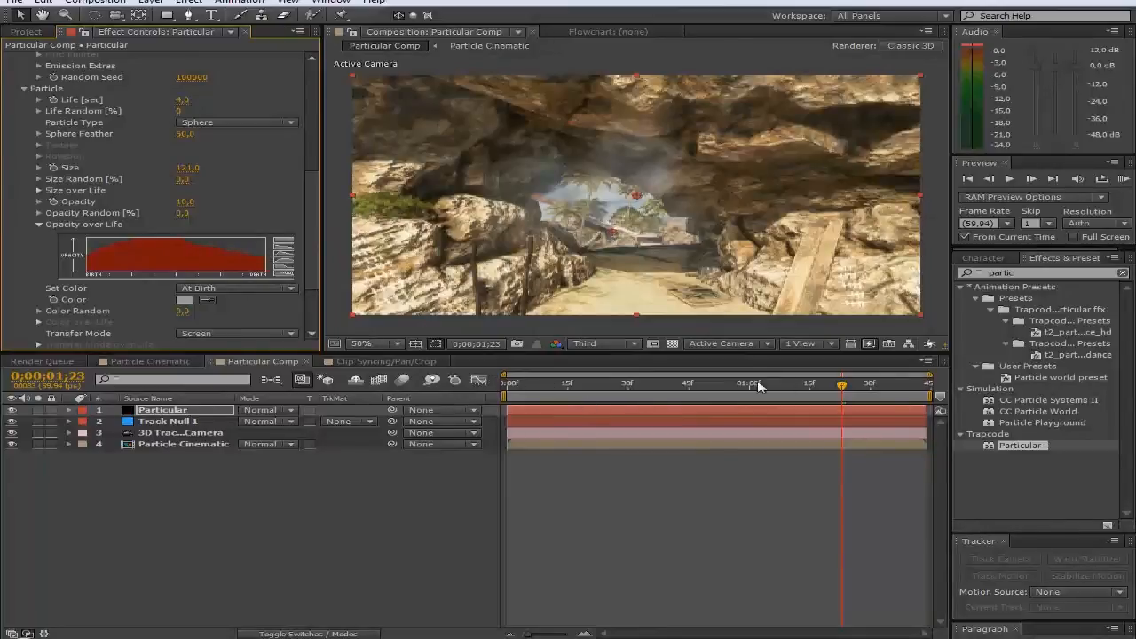
pyautogui.moveTo(814, 386)
pyautogui.mouseDown()
pyautogui.moveTo(551, 386)
pyautogui.moveTo(892, 383)
pyautogui.moveTo(684, 385)
pyautogui.moveTo(845, 379)
pyautogui.moveTo(806, 384)
pyautogui.mouseUp()
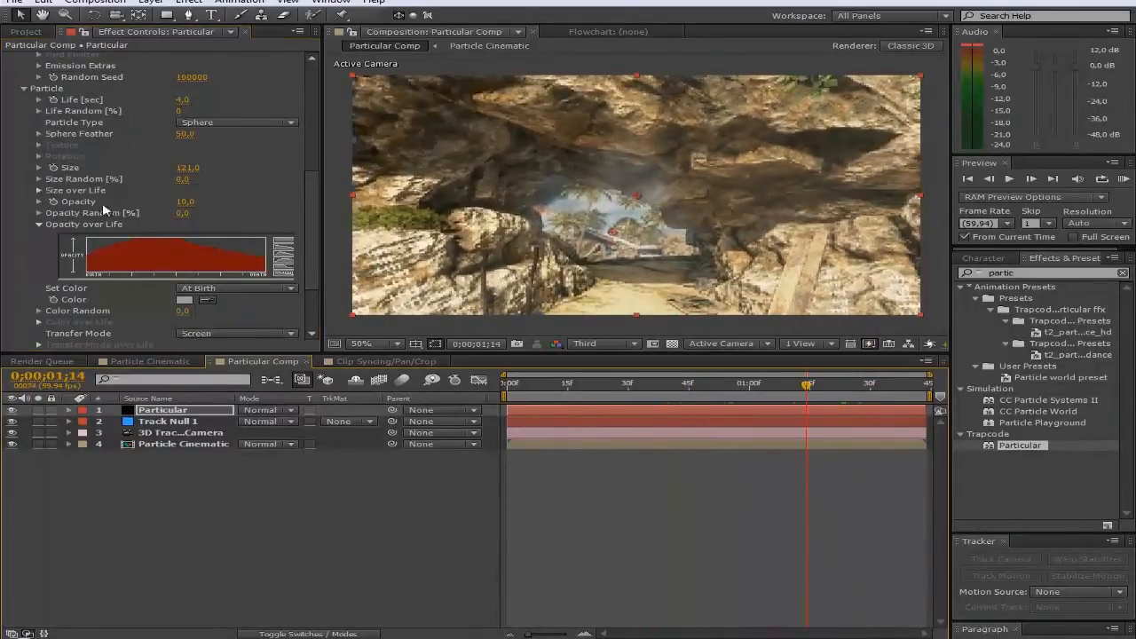
# Step: Raise particle Opacity to 15 and scrub the shot to preview the haze
pyautogui.click(188, 202)
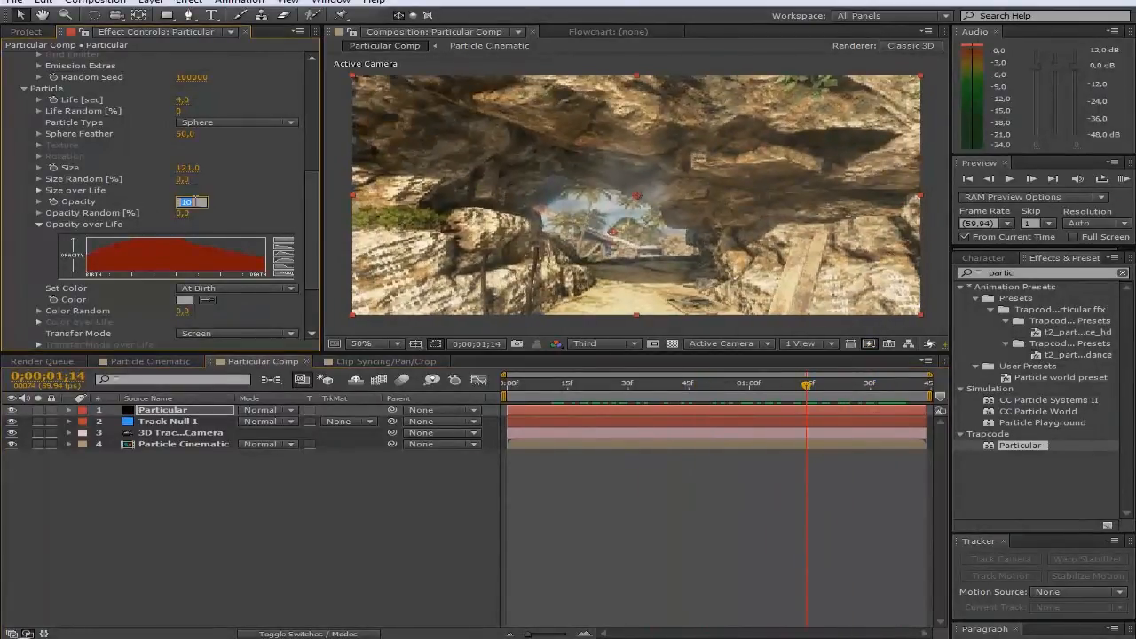
pyautogui.write('15')
pyautogui.press('Return')
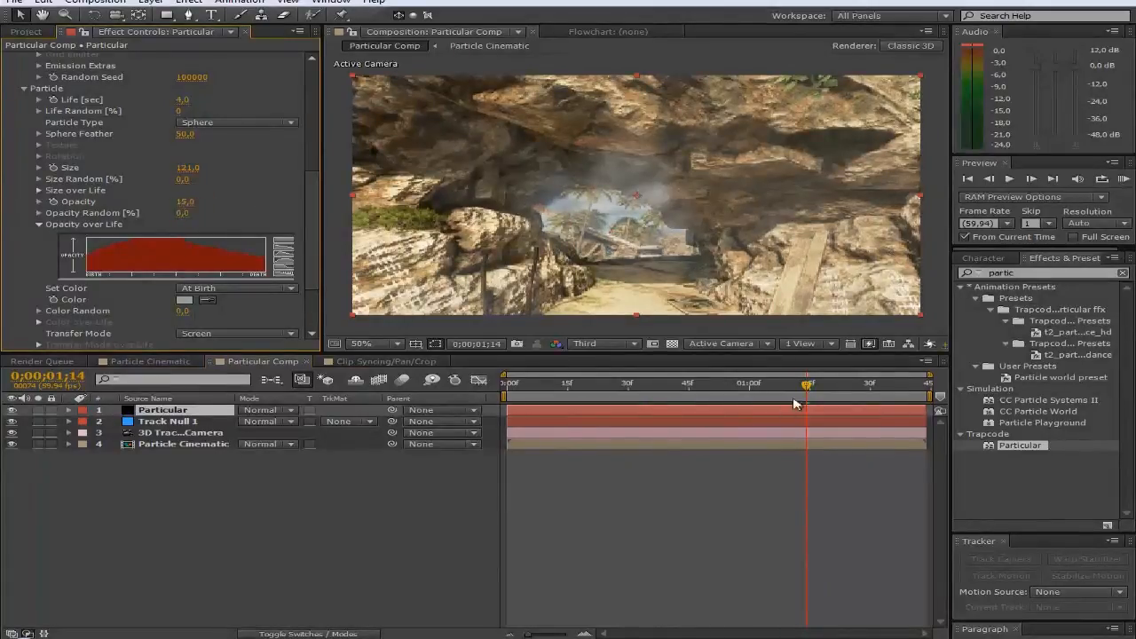
pyautogui.moveTo(790, 388); pyautogui.dragTo(821, 385)
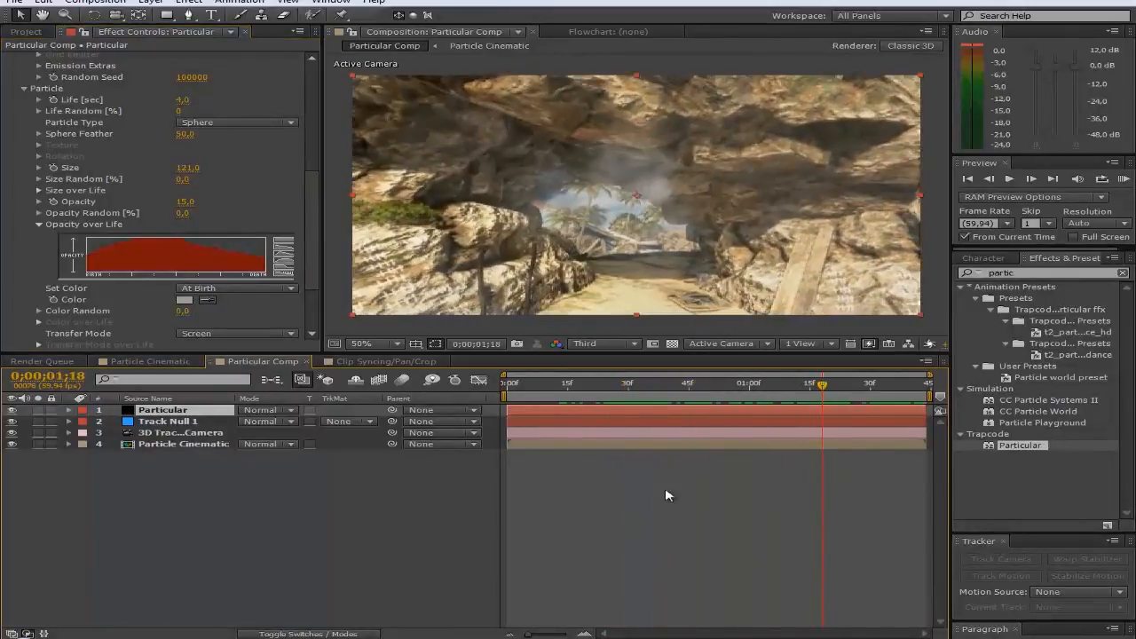